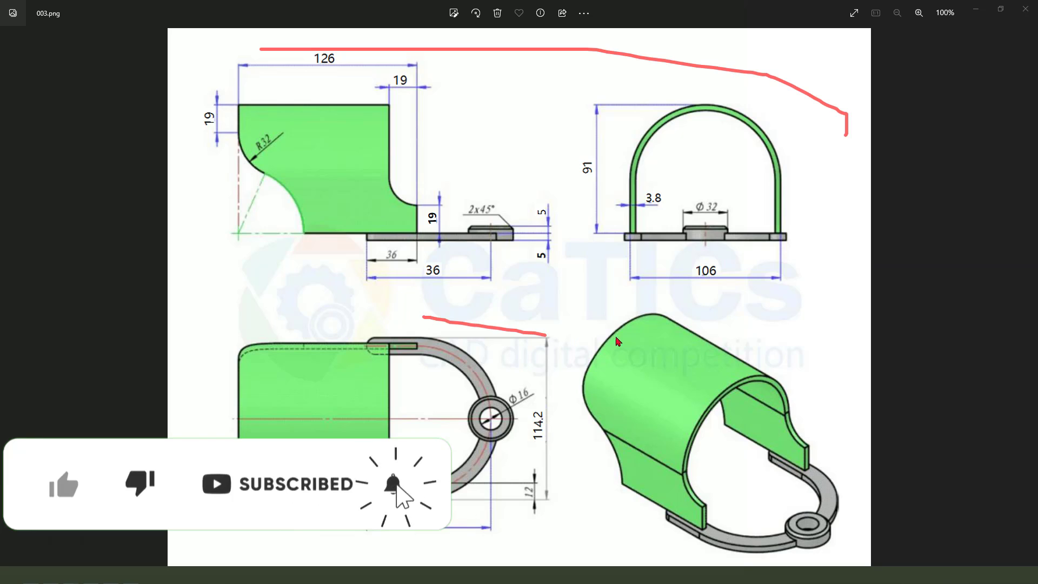
- Check the dimensioned views of the reference drawing and switch to NX
drag(466, 316, 768, 315)
key(Escape)
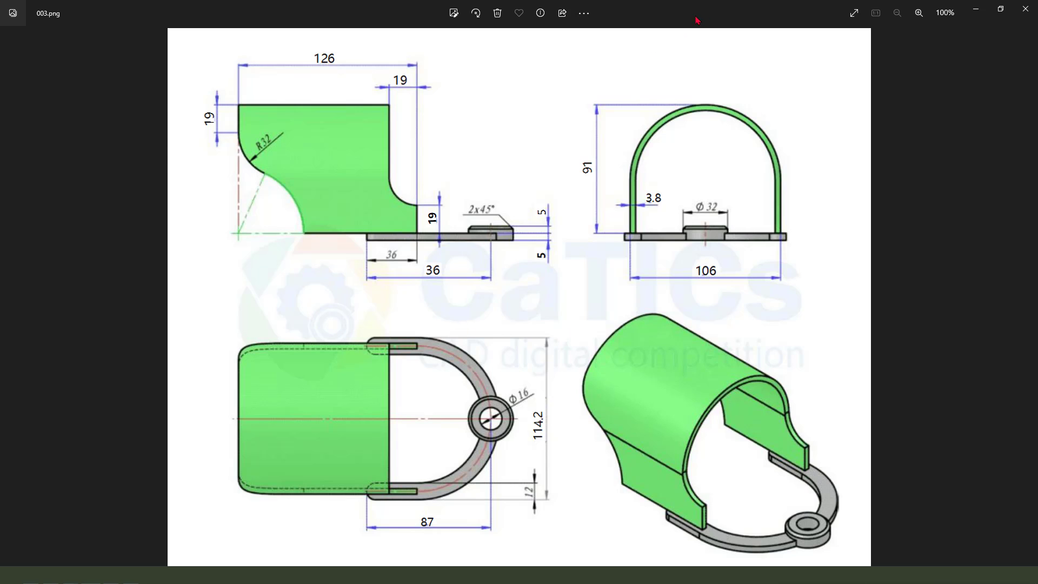
drag(697, 20, 0, 30)
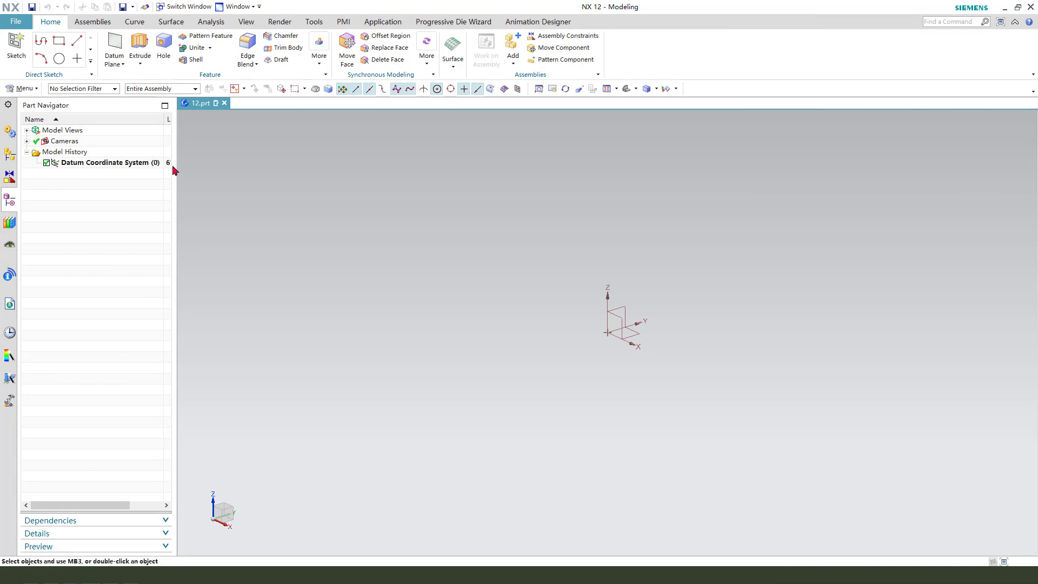
- Start an Extrude feature and open its section sketch on the datum YZ plane
click(140, 64)
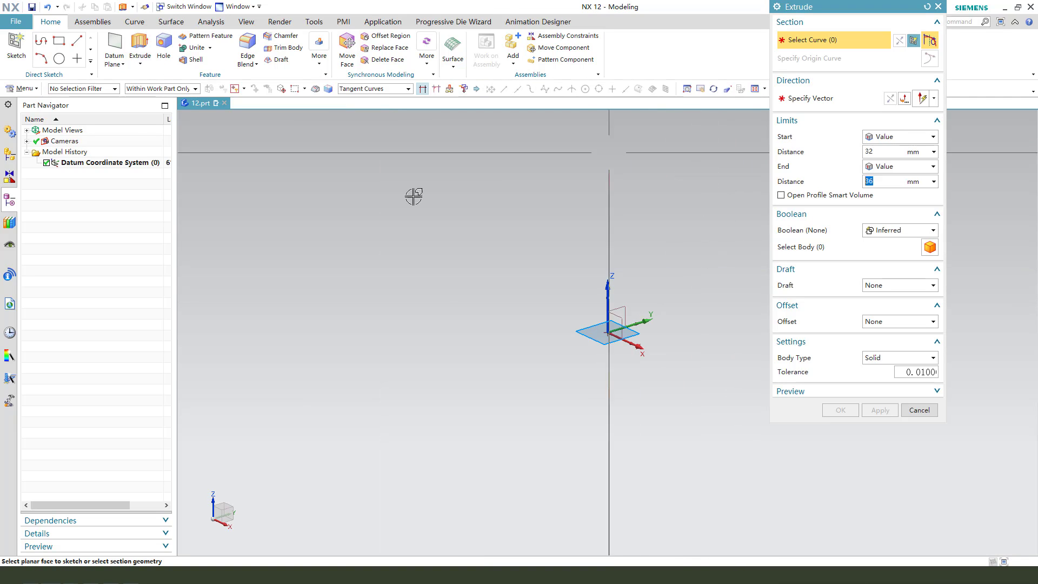
scroll(577, 401, down, 2)
scroll(691, 400, up, 2)
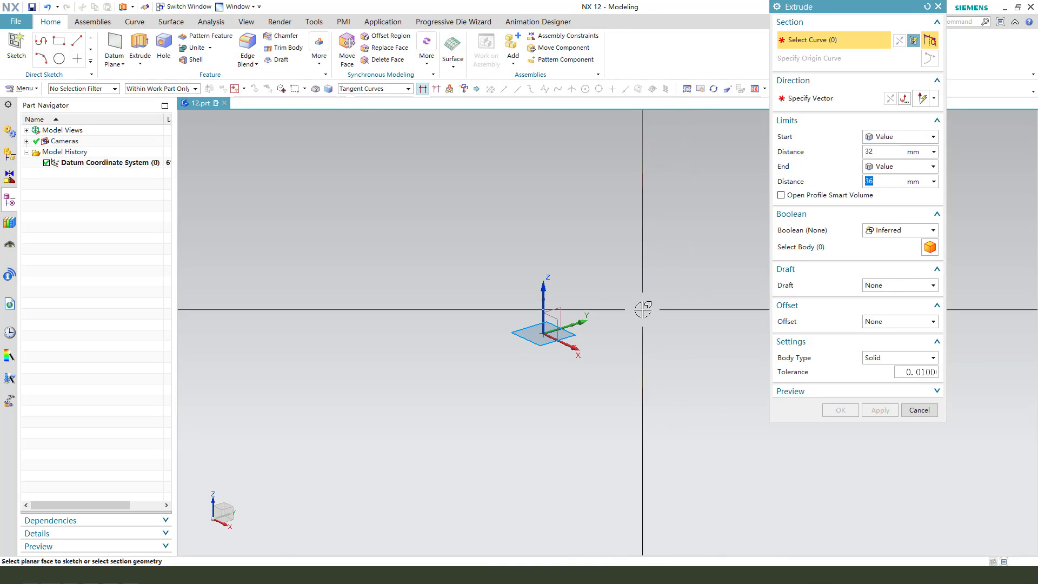
click(563, 307)
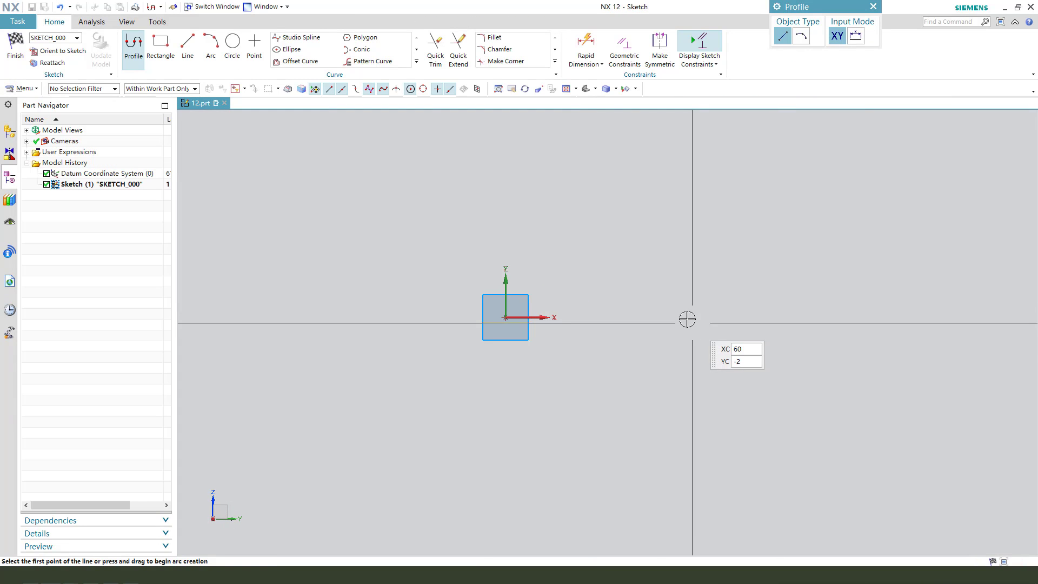
- Draw a rectangle about 56 mm wide and 54 mm high above the sketch origin
click(160, 47)
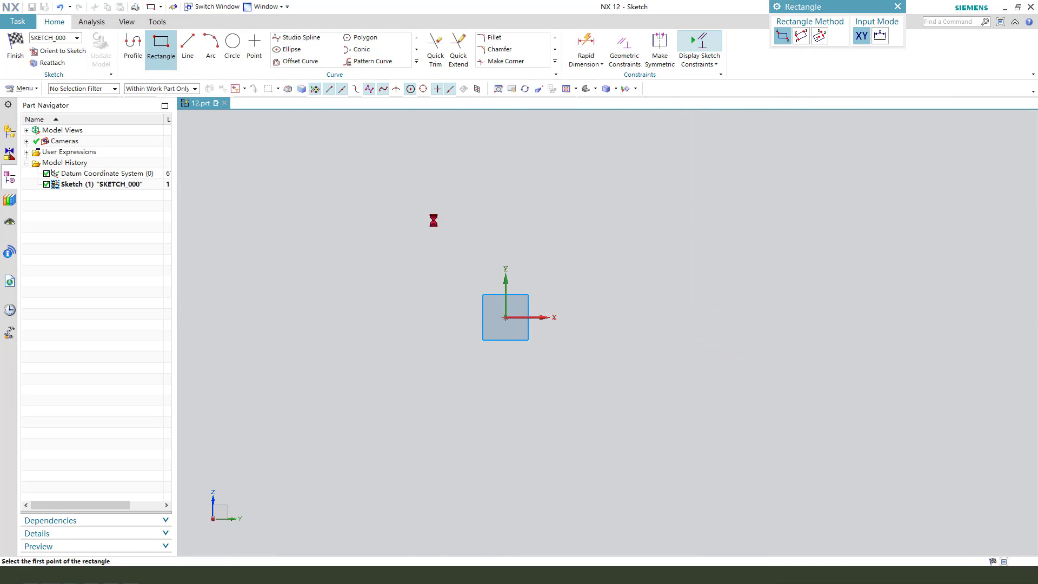
click(444, 314)
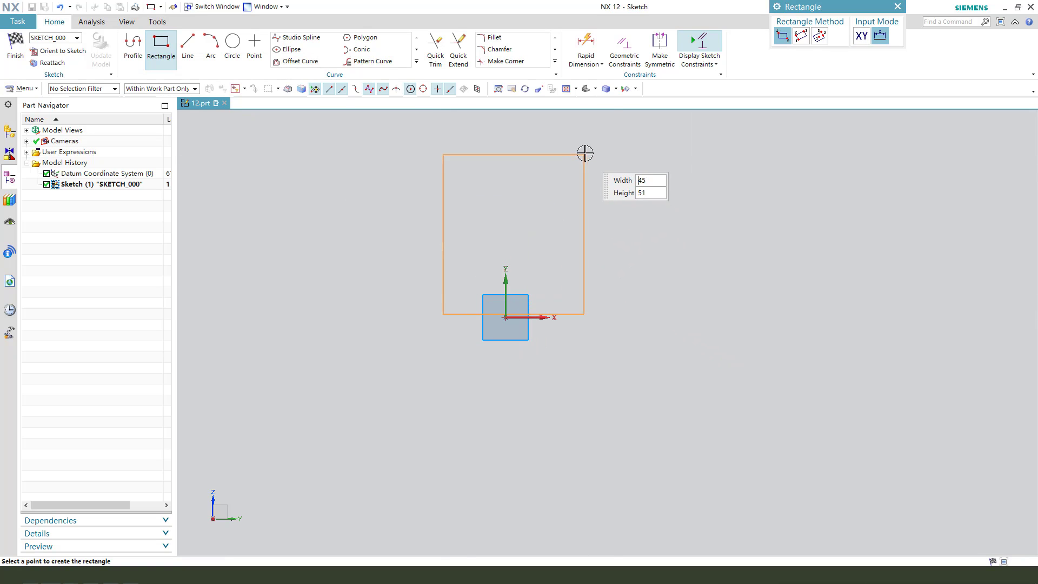
click(618, 145)
key(Escape)
- Constrain the midpoint of the rectangle's bottom edge to coincide with the sketch origin
scroll(553, 306, up, 2)
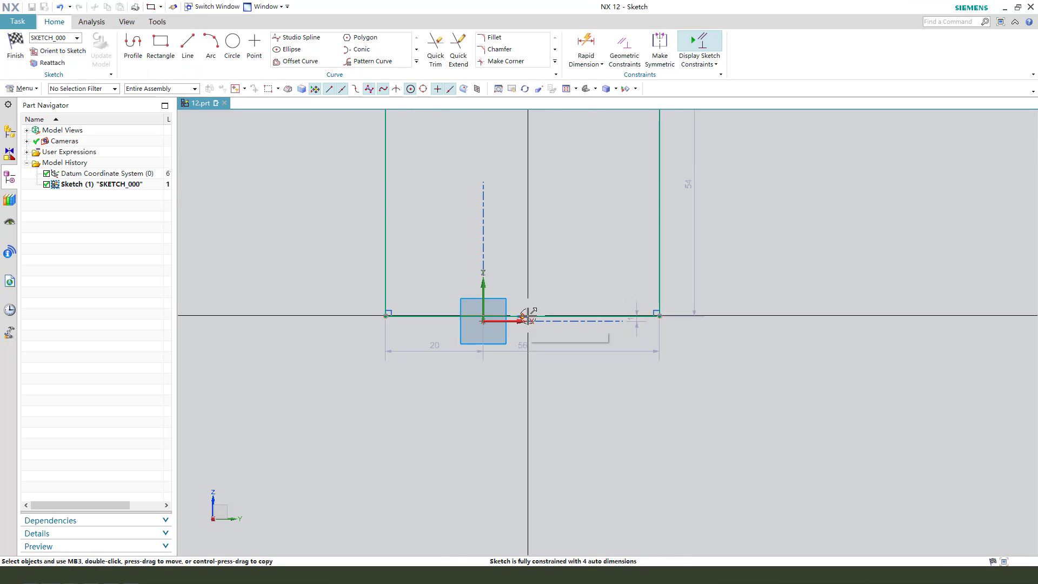
click(528, 316)
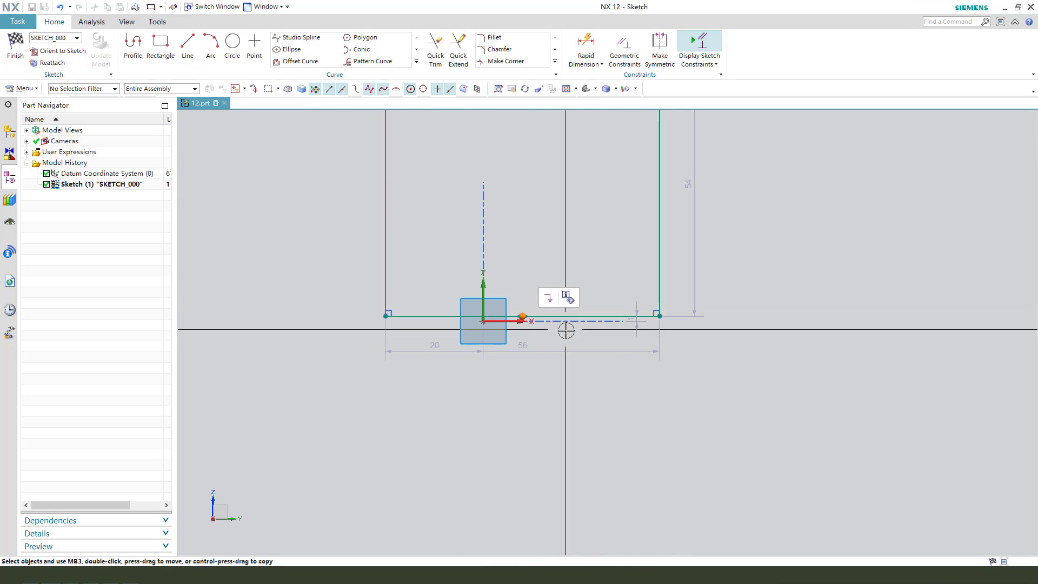
click(484, 323)
click(526, 331)
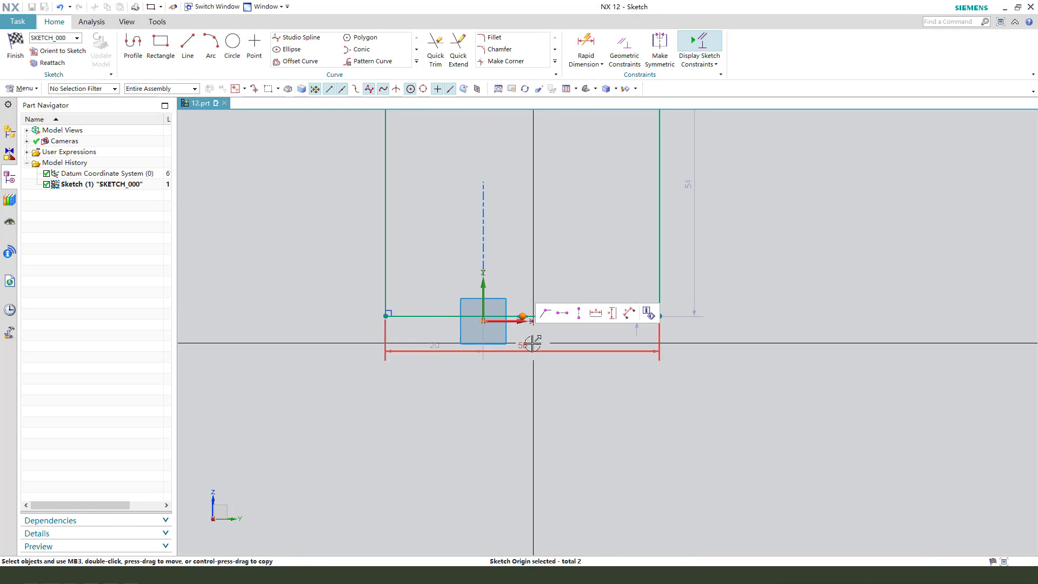
click(547, 315)
scroll(514, 371, down, 2)
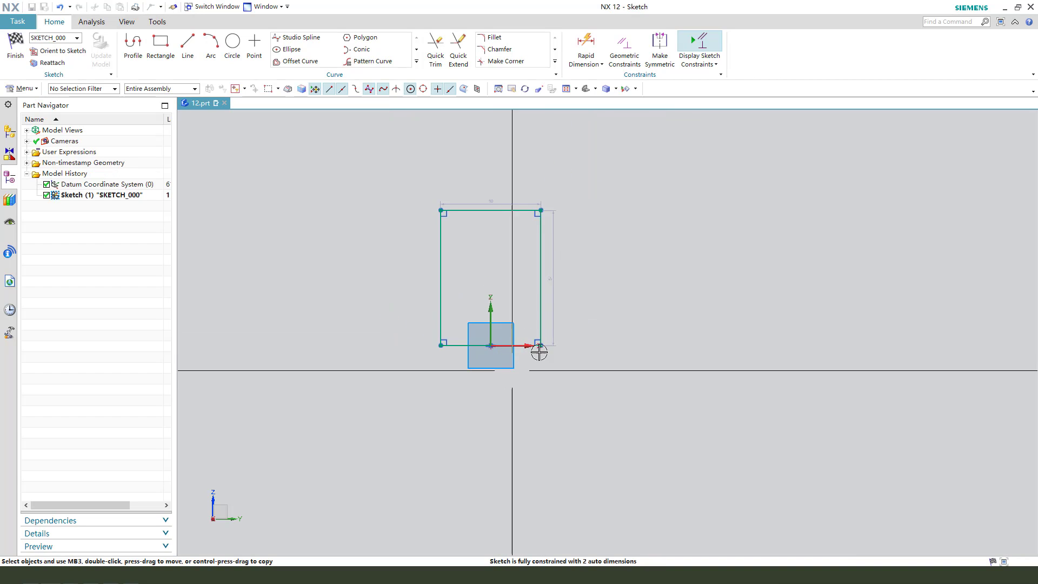
- Reposition the rectangle's width and height dimensions farther outside the profile
drag(557, 278, 606, 278)
drag(496, 200, 494, 172)
scroll(535, 148, up, 2)
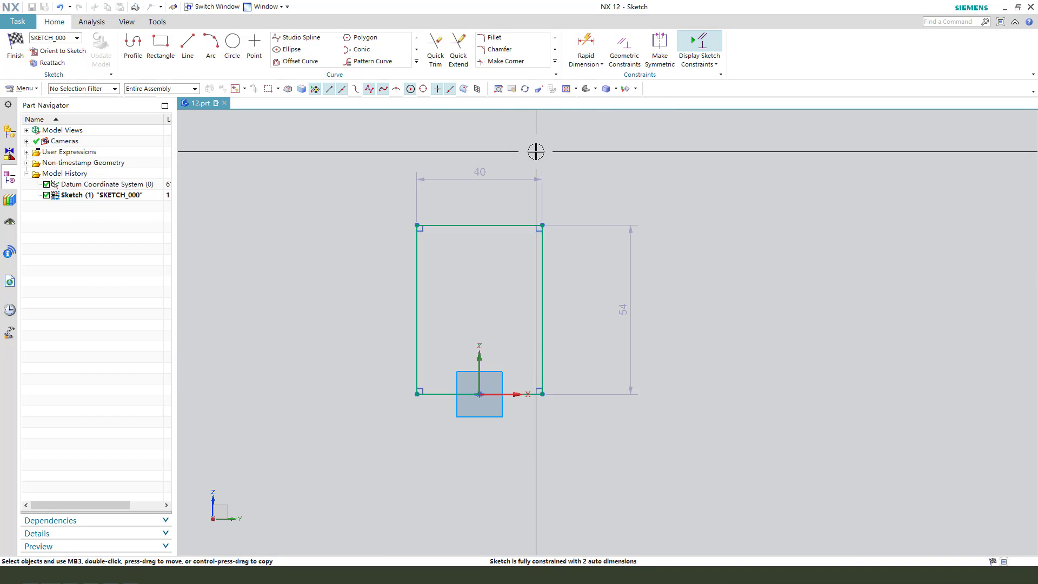
- Draw a semicircular arc of about 20 mm radius above the rectangle, centred on its top edge's midpoint and joining both upper corners
click(212, 49)
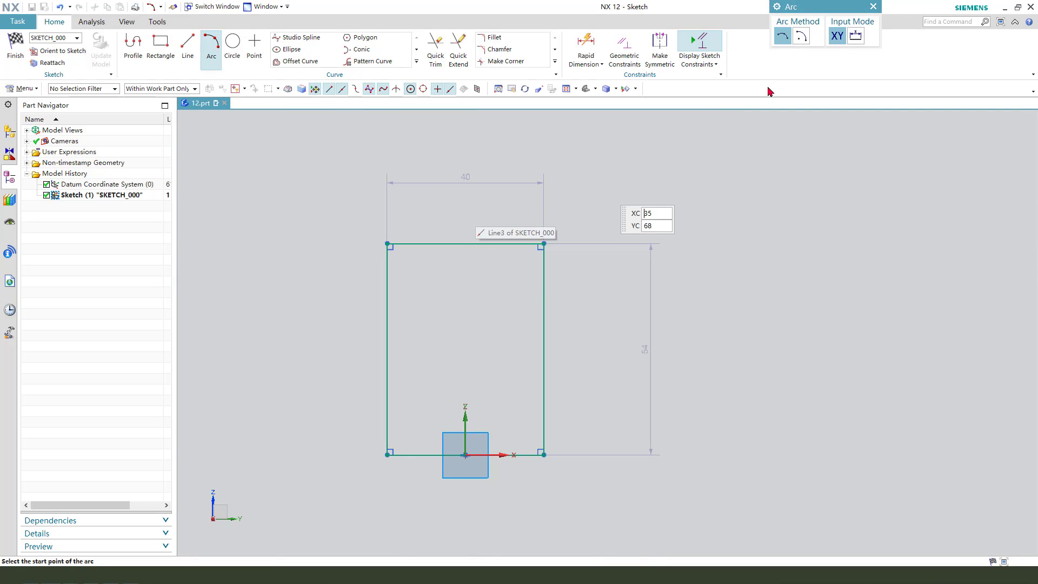
click(468, 244)
click(387, 243)
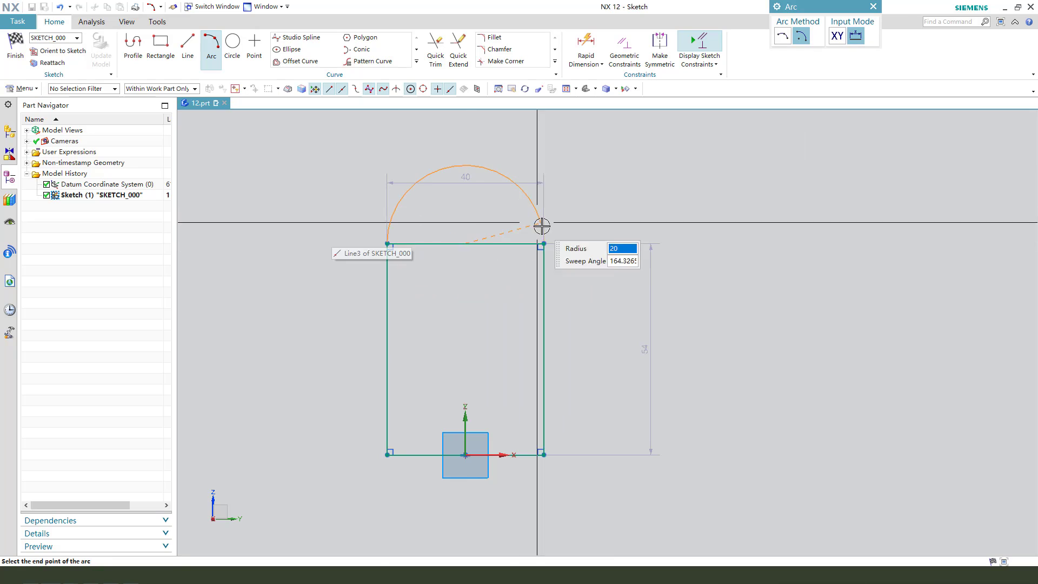
click(543, 244)
key(Escape)
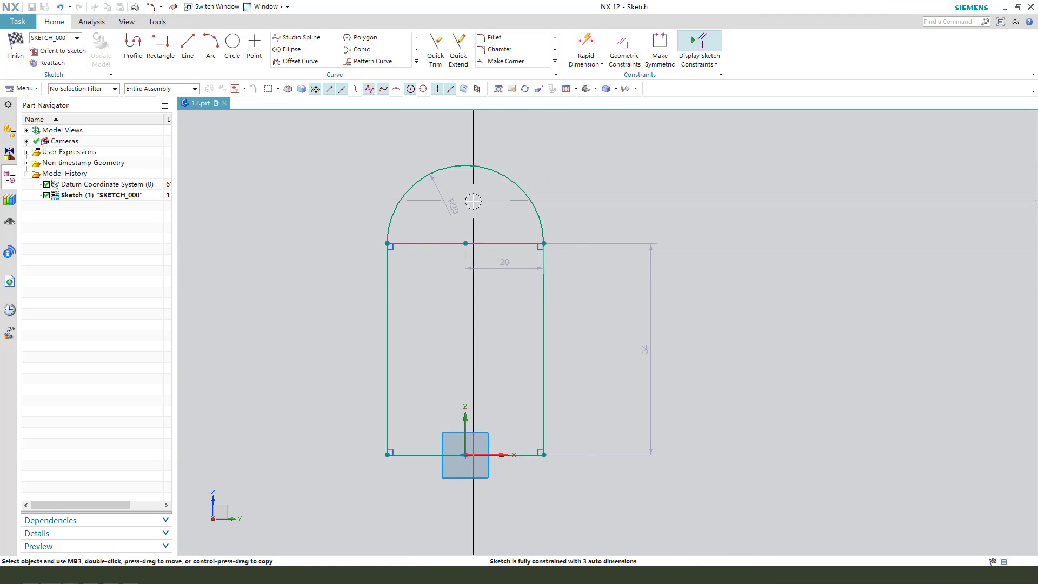
- Convert the rectangle's top edge beneath the arc to a reference line
scroll(471, 201, down, 1)
scroll(499, 234, up, 2)
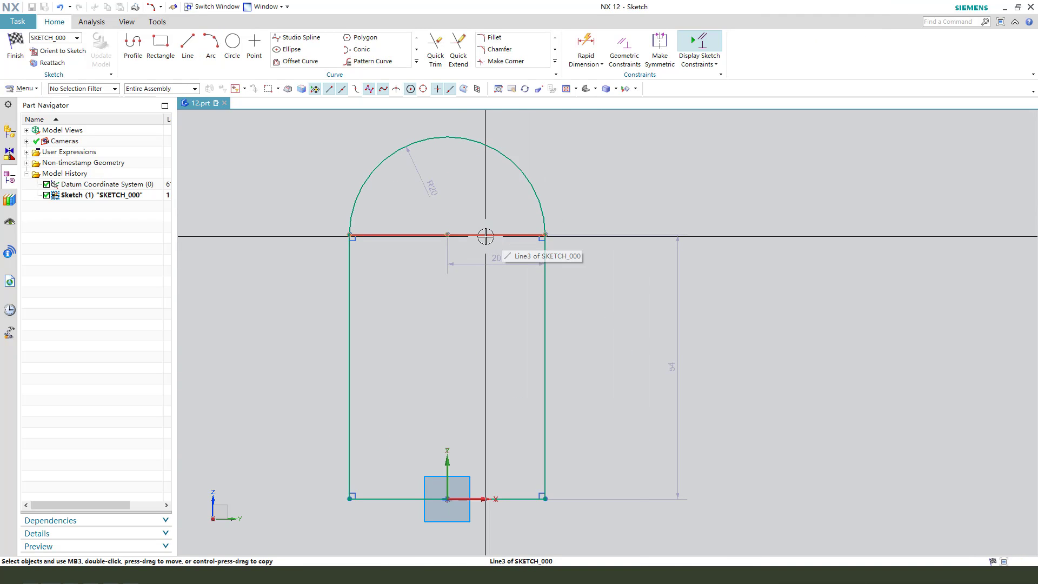
click(485, 236)
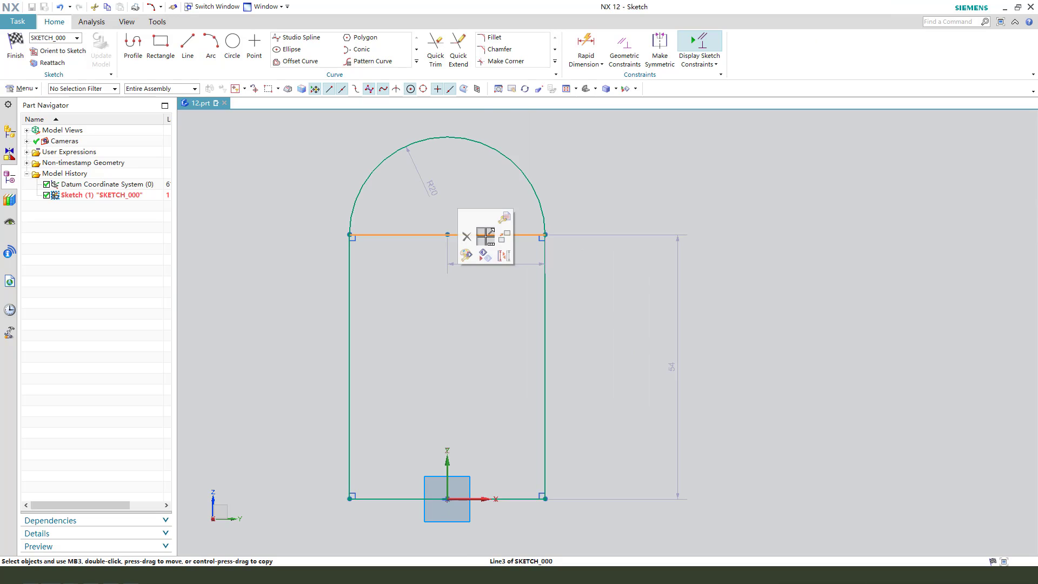
click(499, 253)
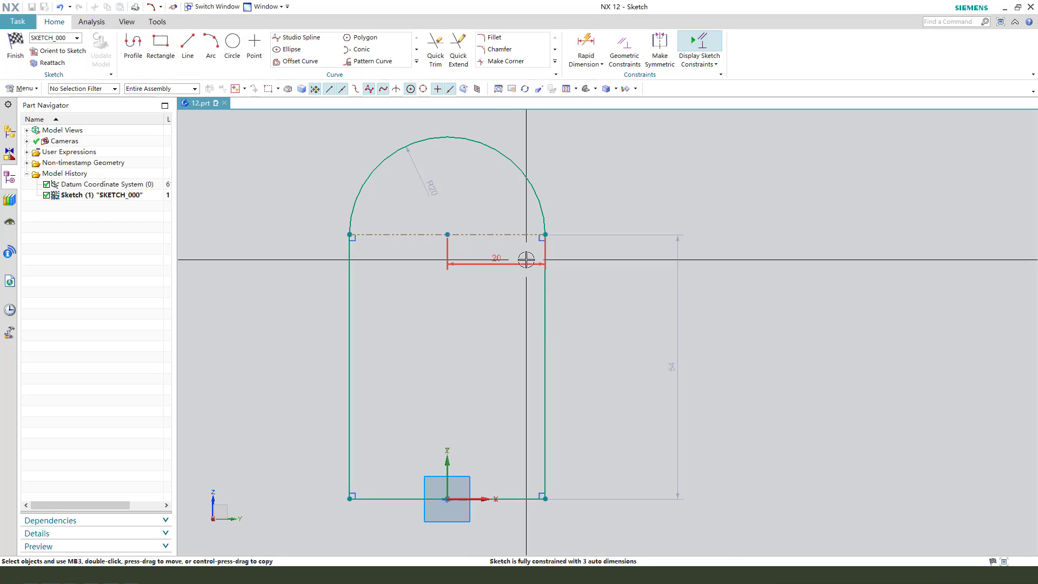
- Move the rectangle's side height dimension farther out from the profile
scroll(508, 258, down, 2)
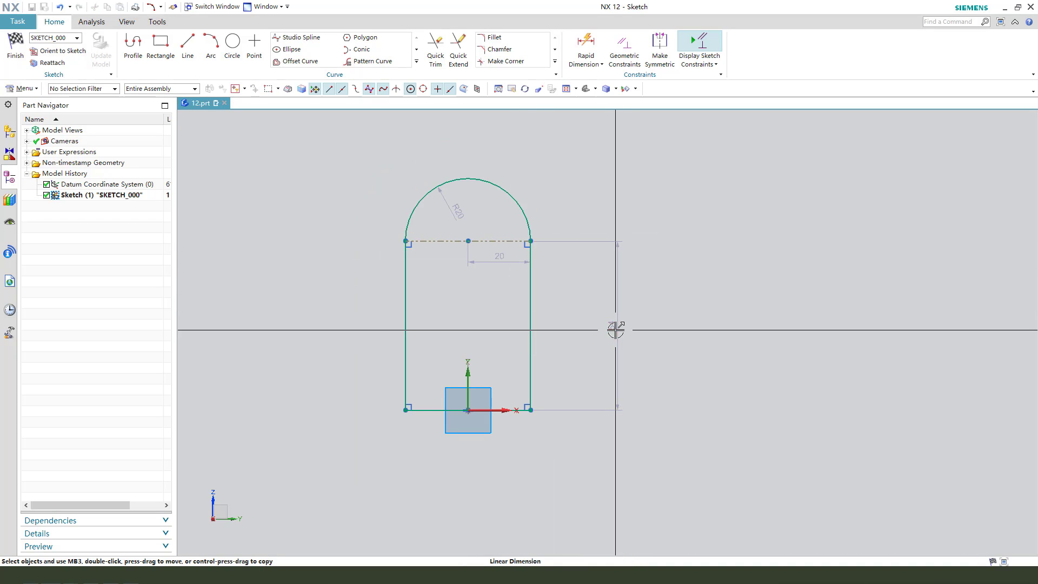
drag(614, 329, 653, 325)
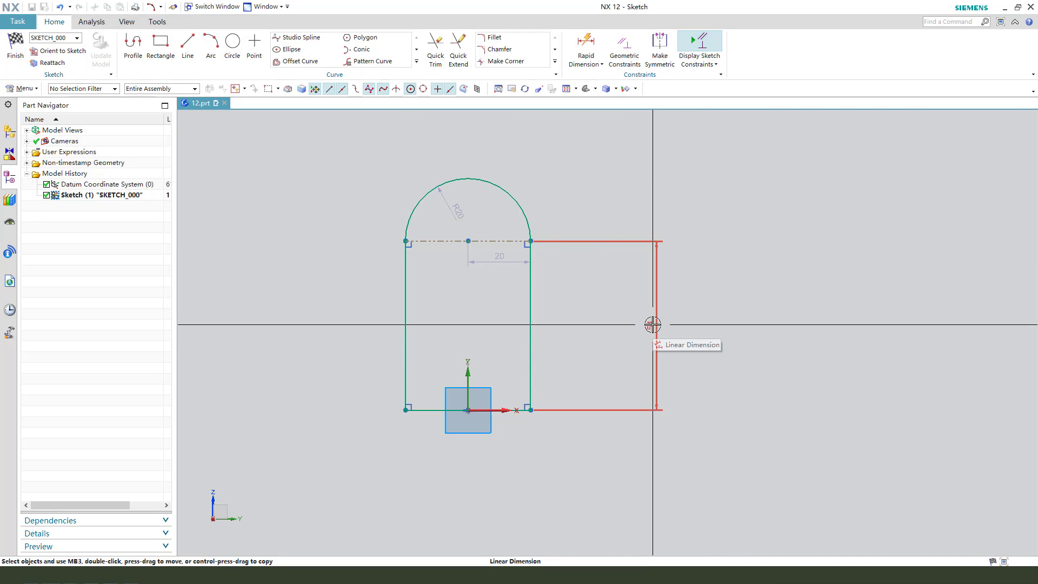
click(650, 323)
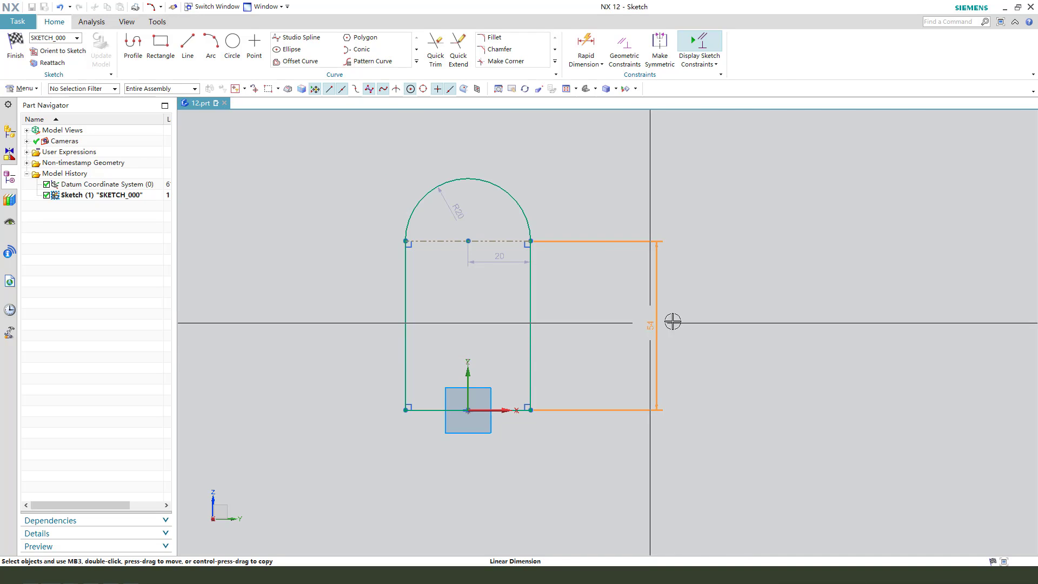
double_click(654, 324)
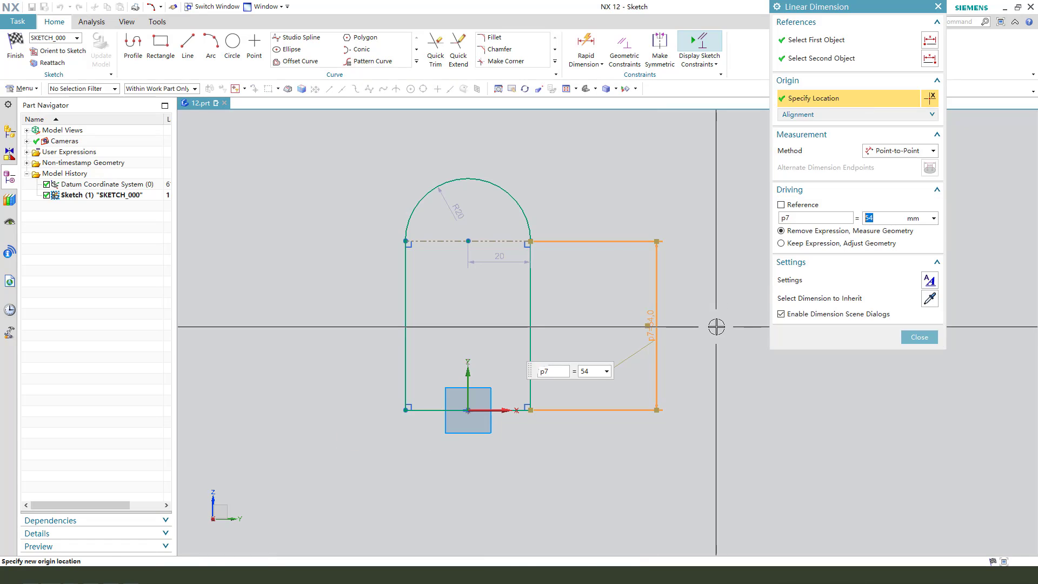
key(Escape)
- Add a vertical dimension from the arc's top point to the lower right corner and set it to 90 mm
click(468, 178)
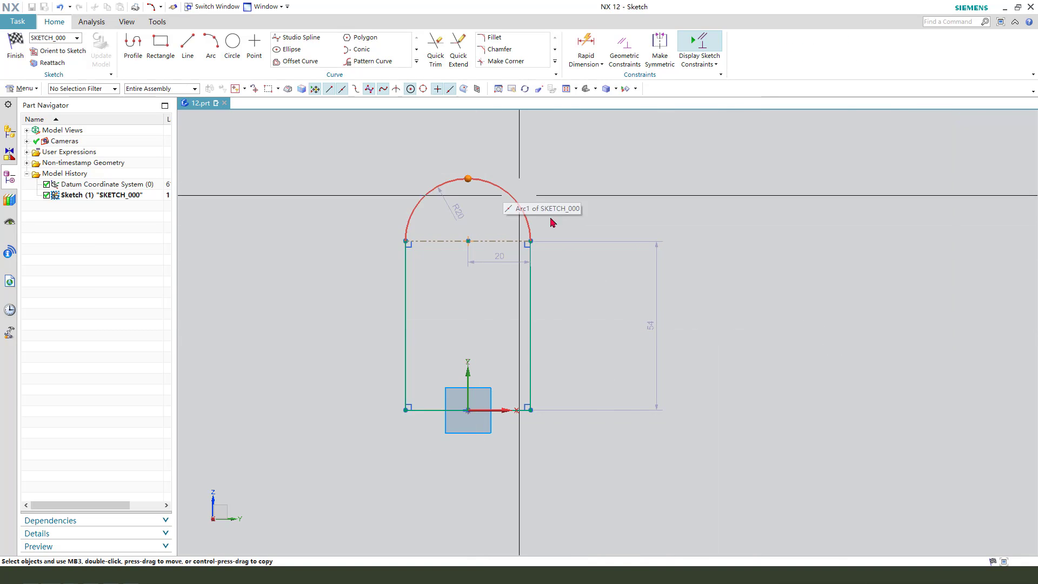
click(530, 410)
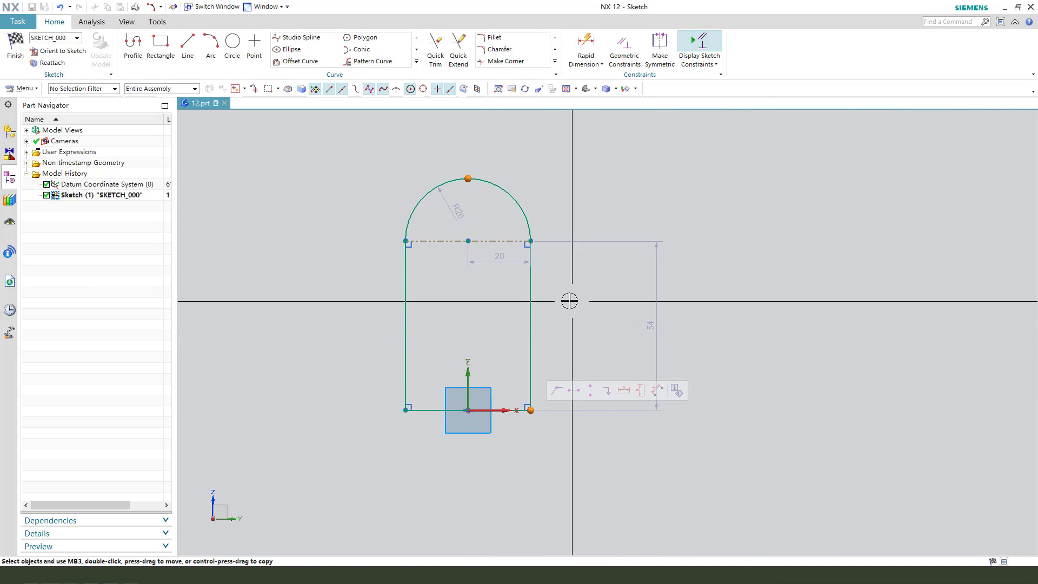
click(640, 390)
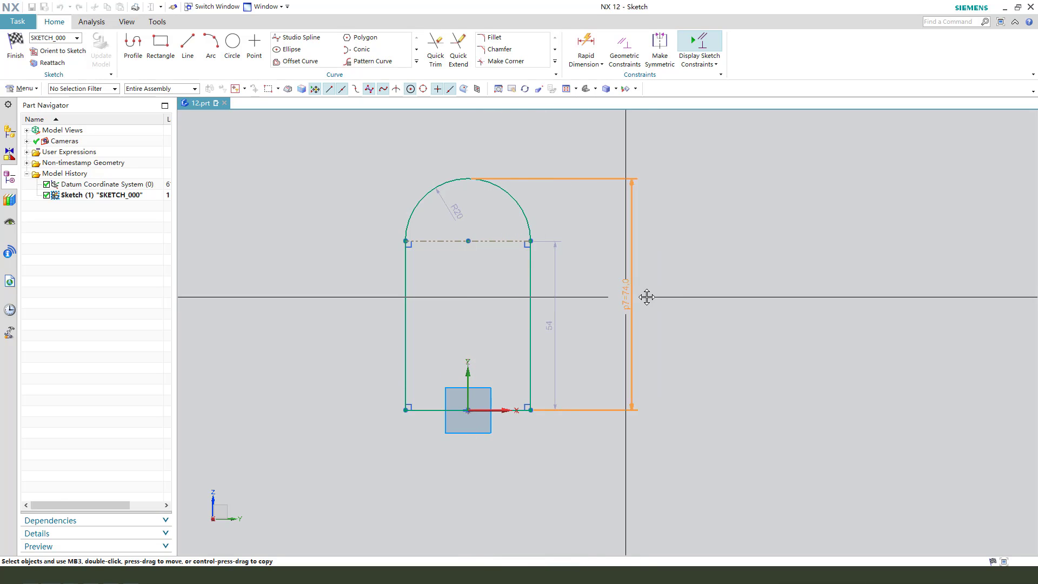
click(664, 296)
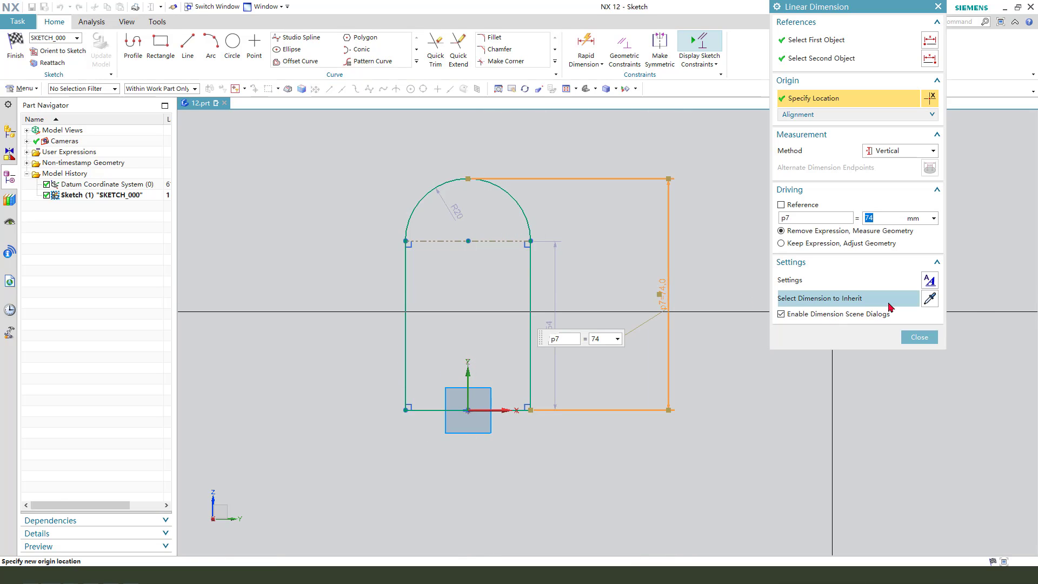
key(Return)
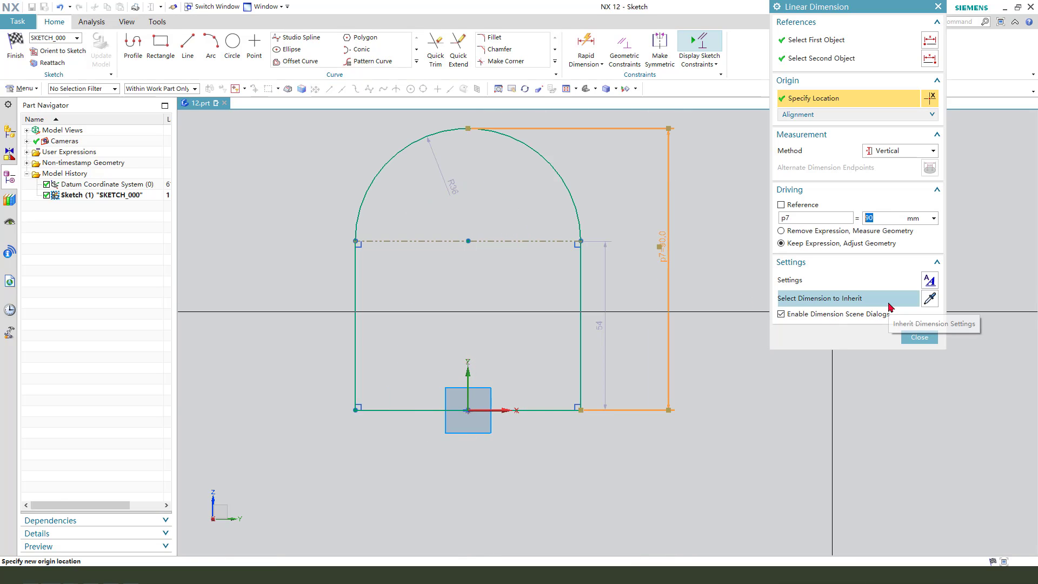
middle_click(494, 301)
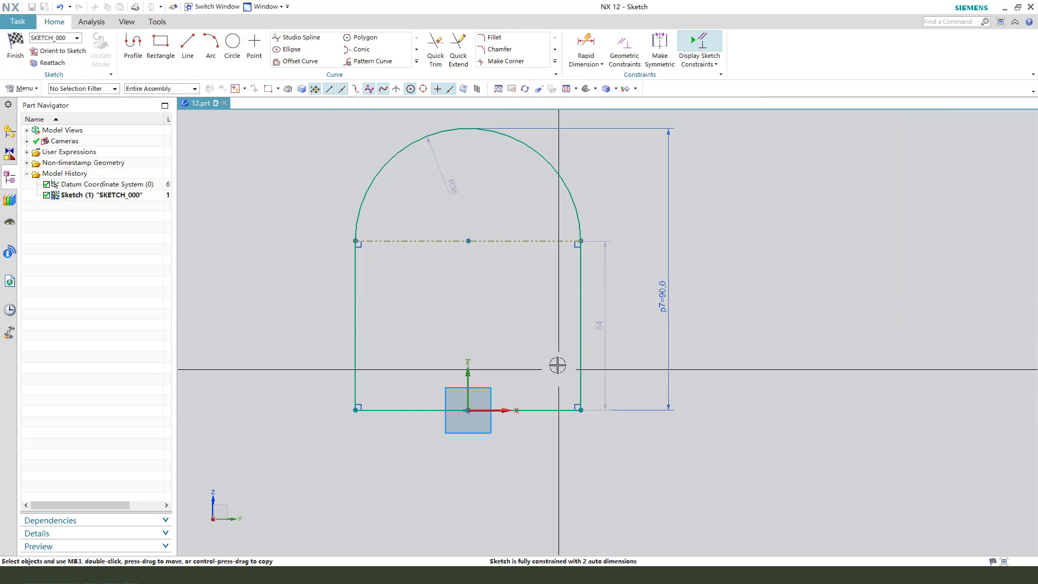
- Add a horizontal dimension to the profile's bottom edge and set it to 106 mm
click(557, 410)
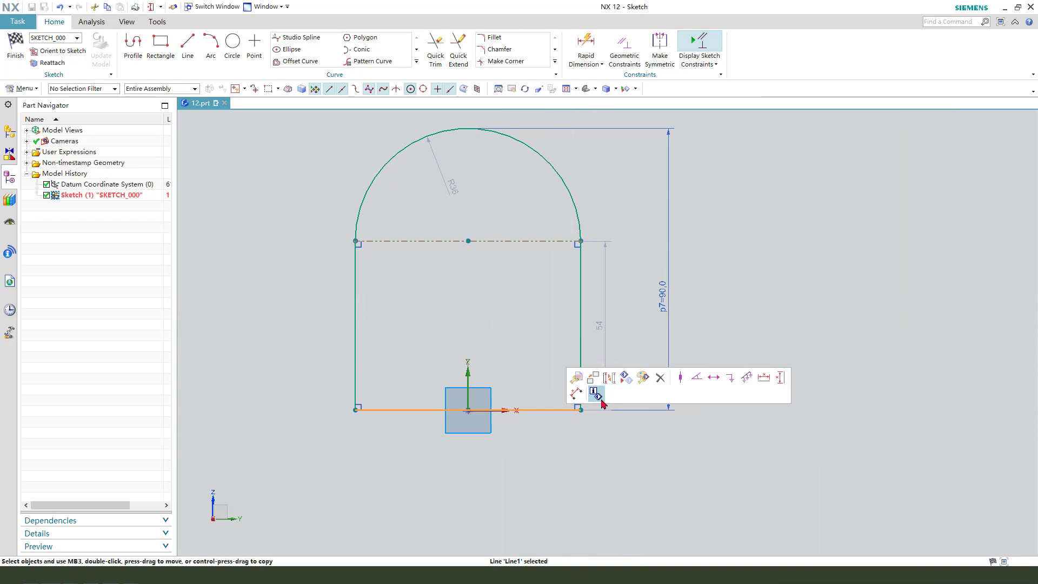
click(763, 378)
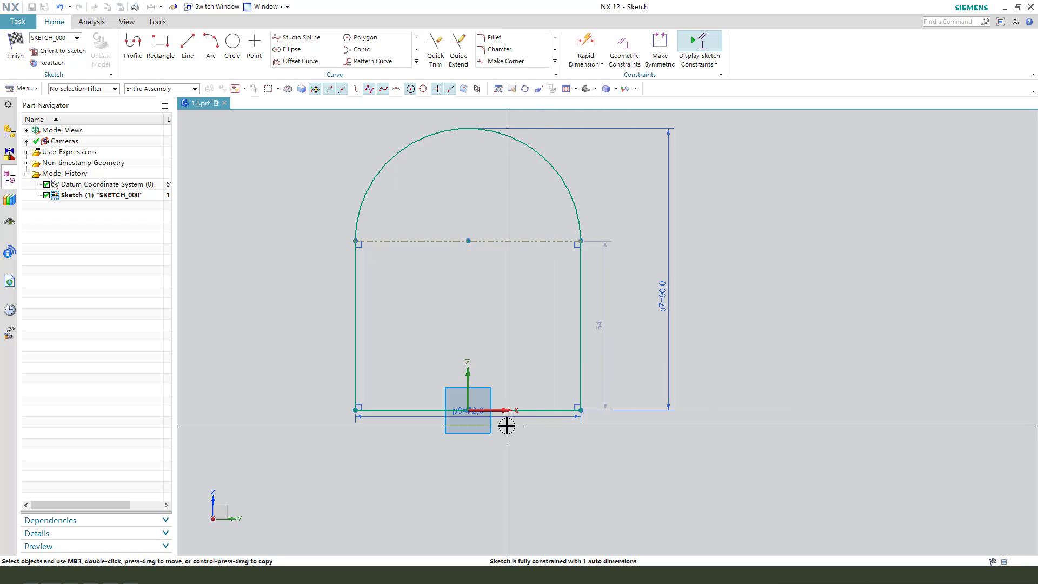
click(480, 471)
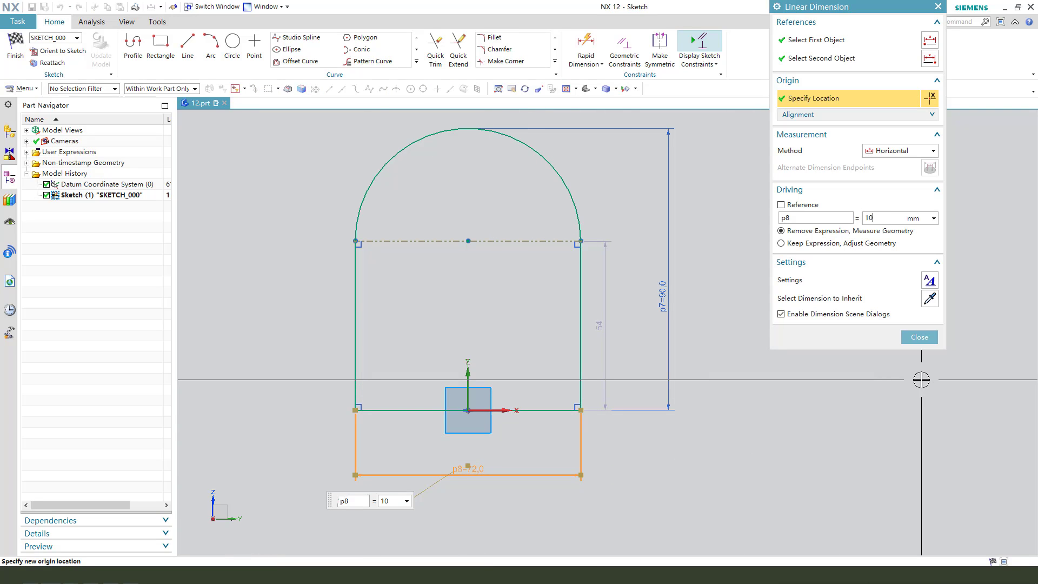
key(Return)
middle_click(644, 339)
scroll(432, 307, down, 2)
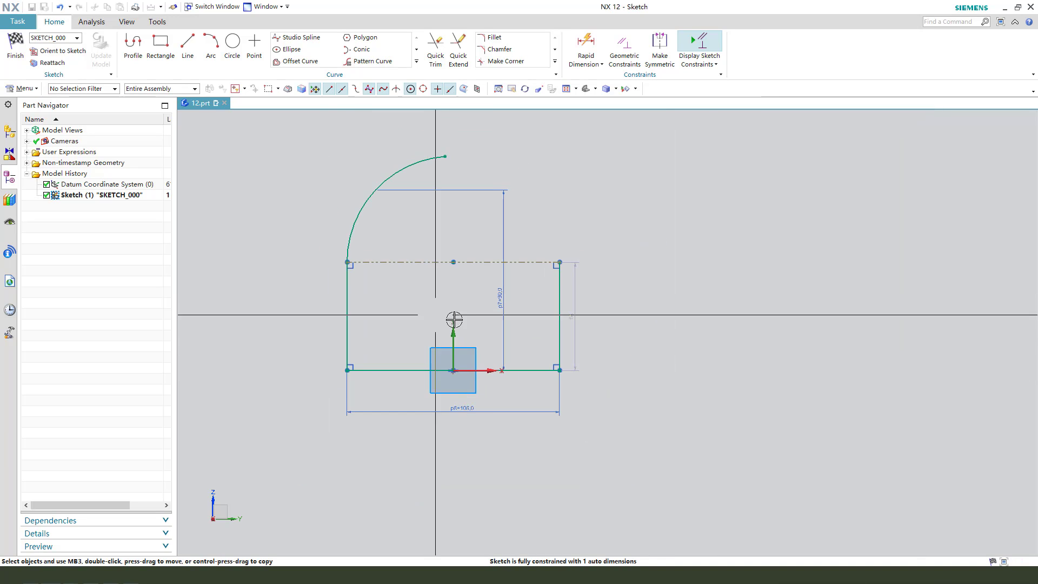
- Make the arc's loose endpoint coincident with the upper right corner of the profile
click(445, 156)
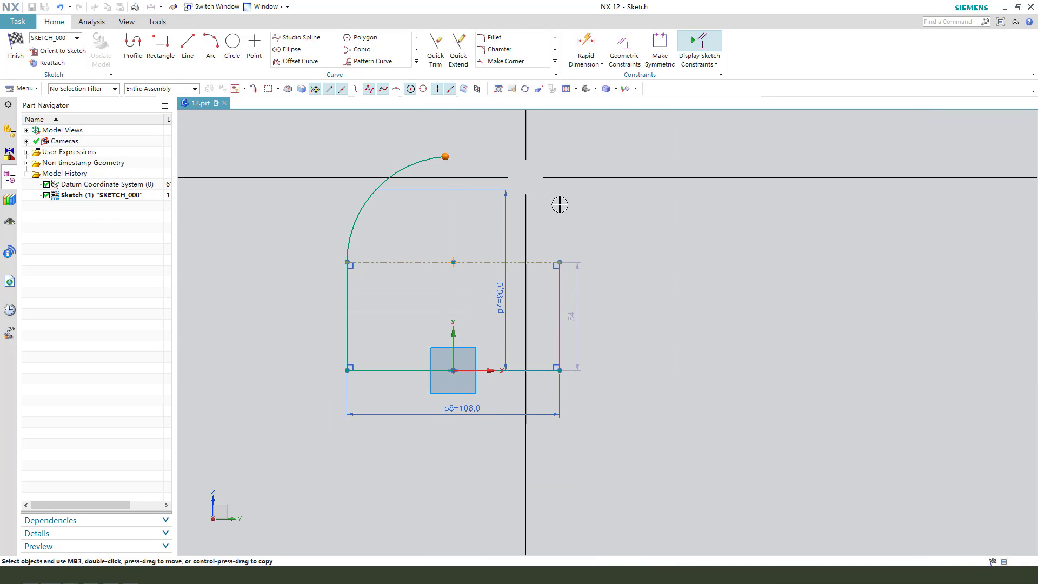
click(568, 265)
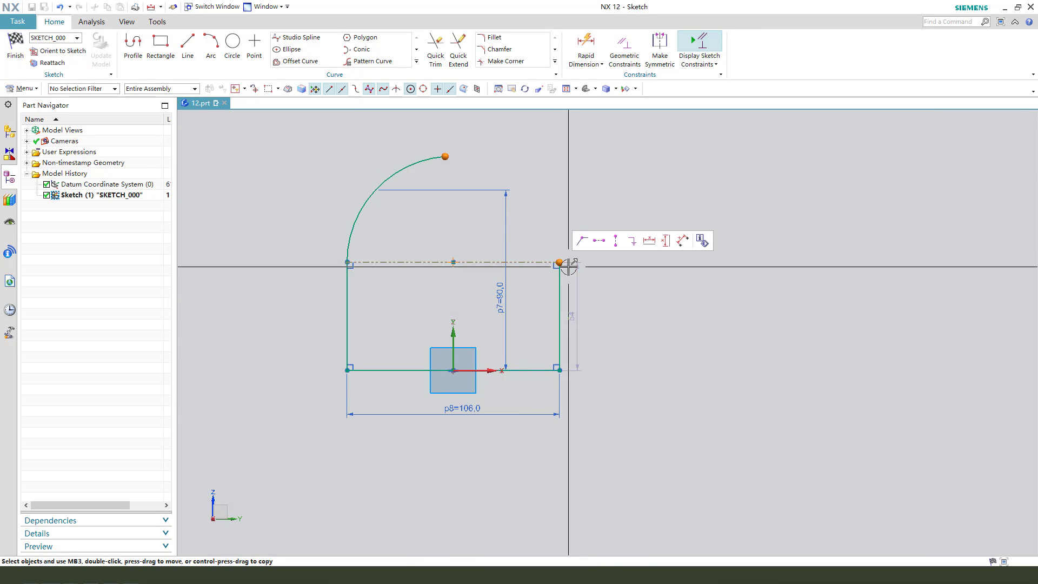
click(582, 241)
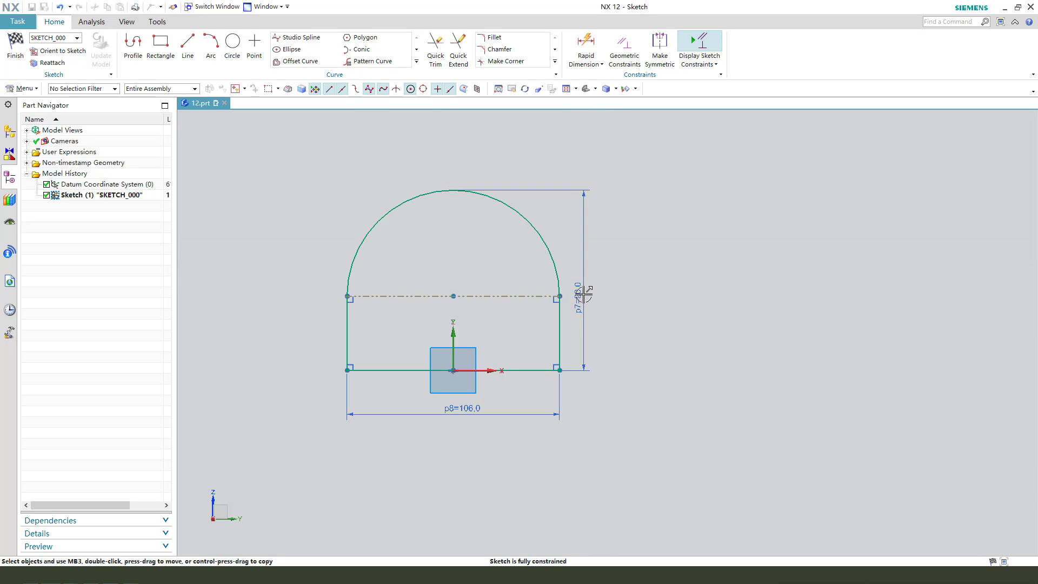
- Move the arch profile's height and width dimensions farther out and set the overall height to 91 mm
drag(584, 295, 683, 307)
drag(456, 411, 462, 455)
double_click(682, 303)
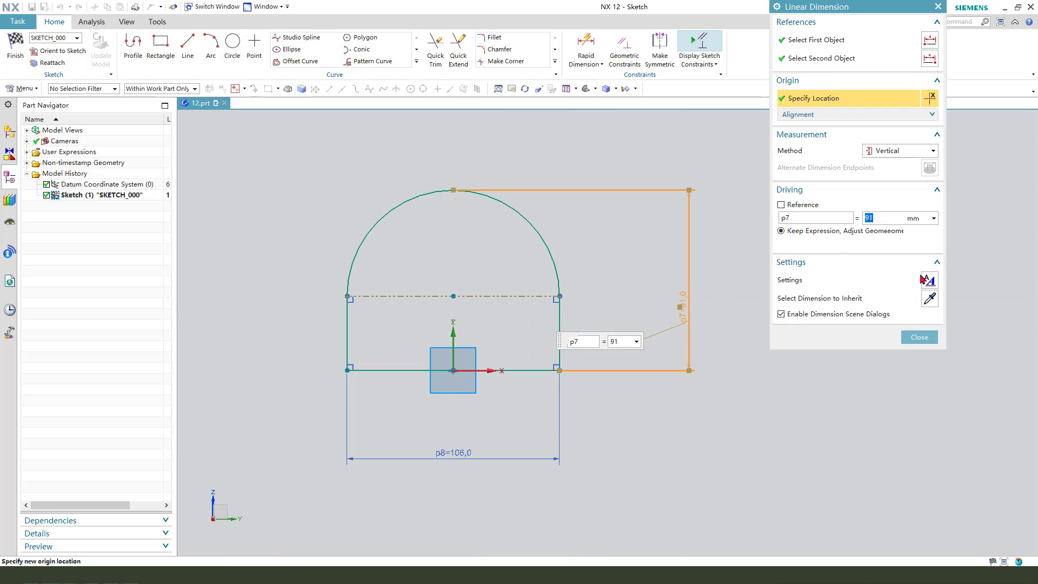
middle_click(585, 306)
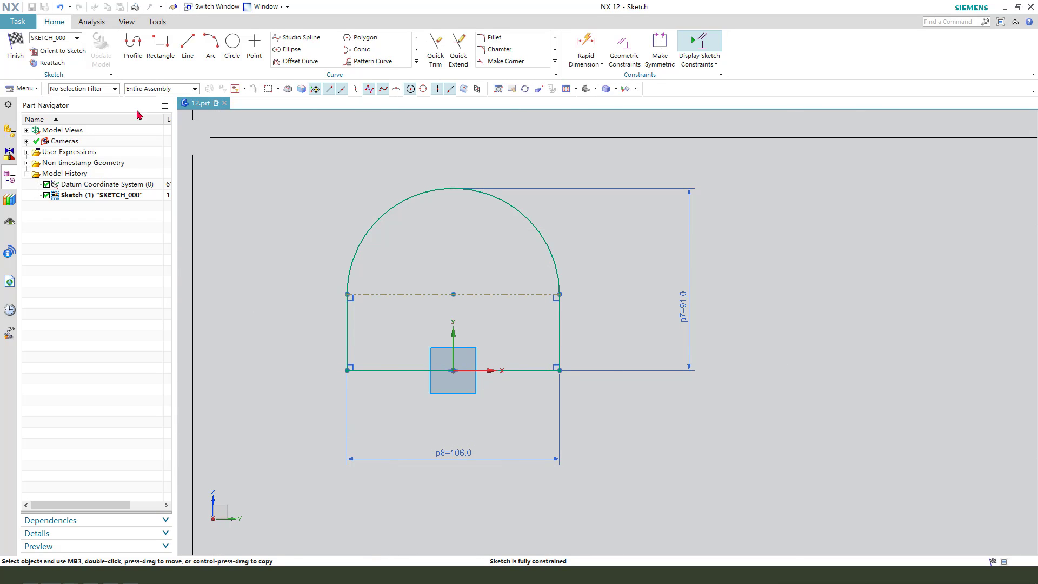
- Finish the arch sketch, set its extrusion's Boolean to None, and pull the end limit to the opposite side at 160 mm
click(21, 53)
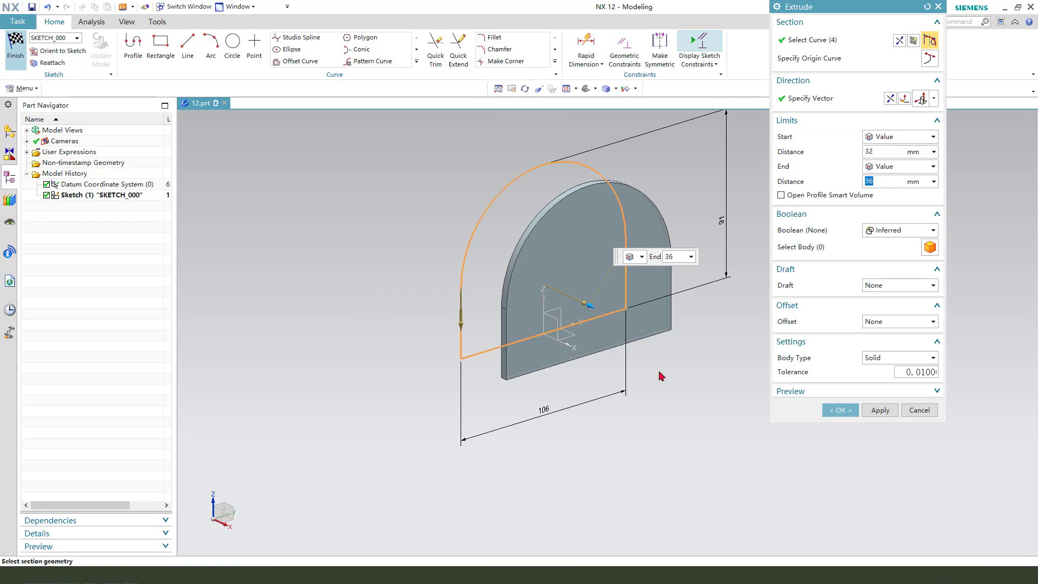
text(-105)
key(Return)
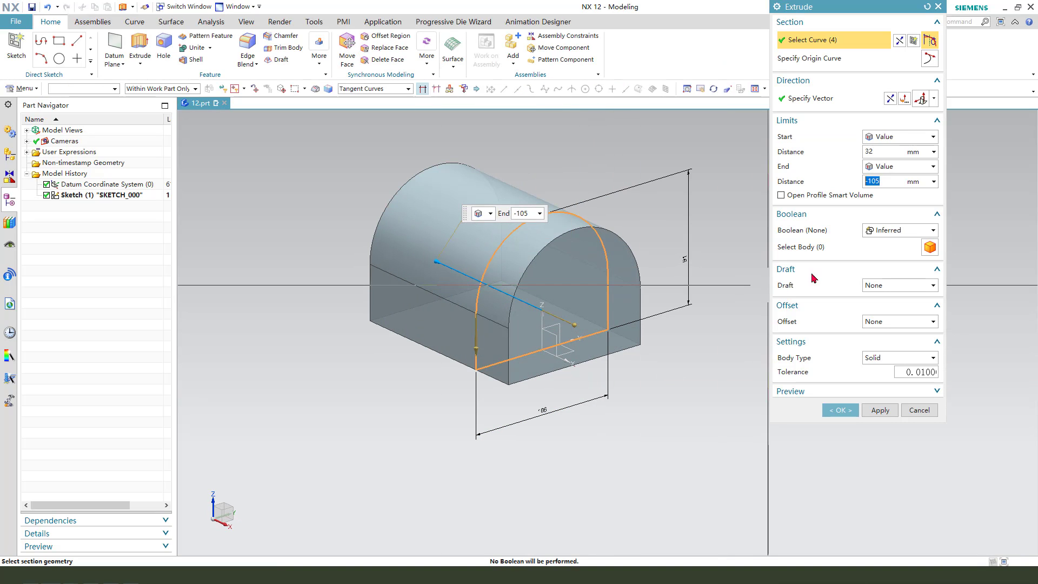
click(889, 234)
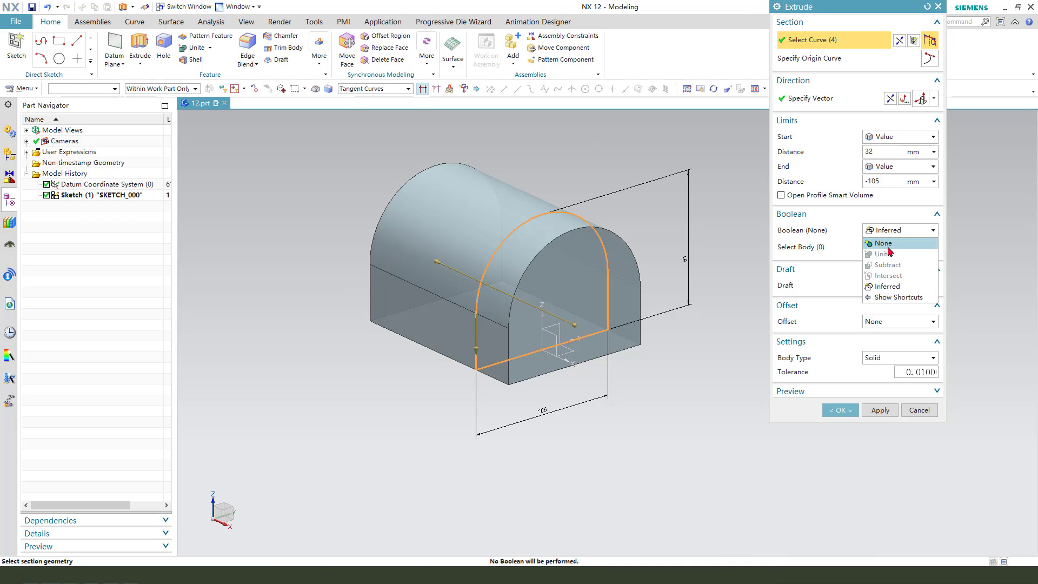
click(885, 243)
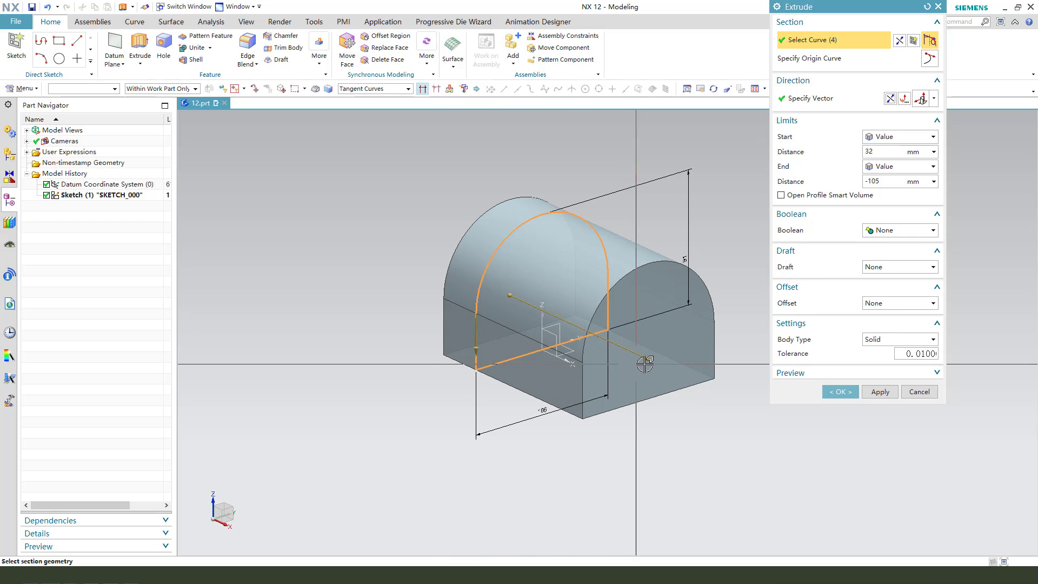
drag(645, 364, 378, 235)
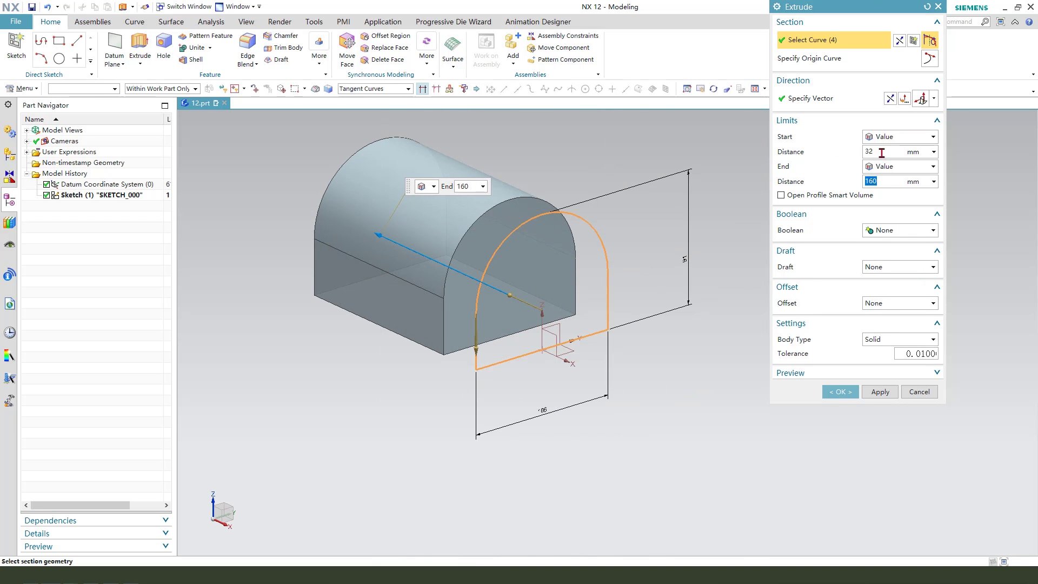
- Extrude the arch profile from a start distance of 0 to an end distance of 126 mm
click(882, 152)
text(0)
key(Return)
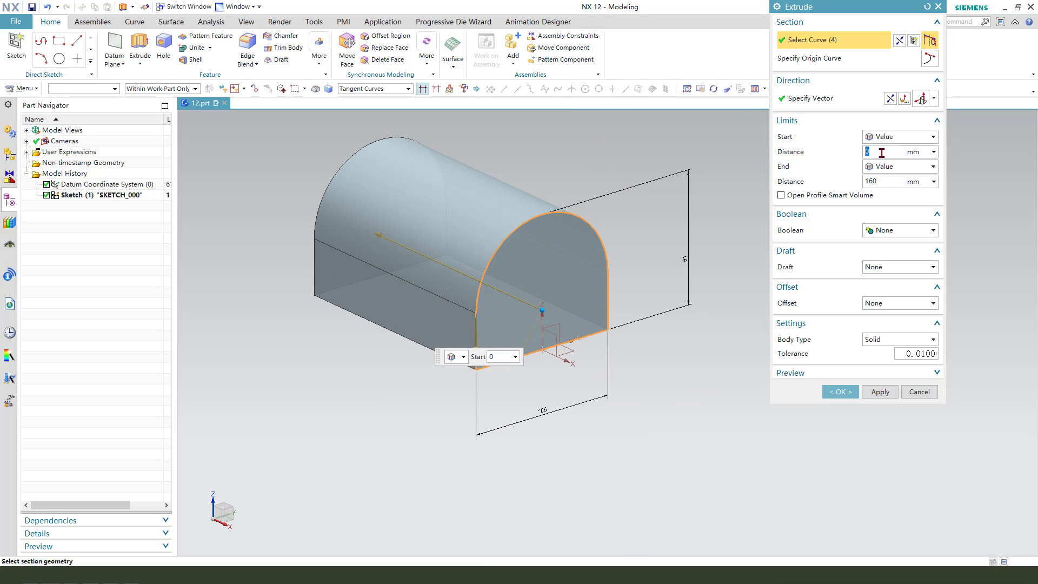
scroll(441, 226, down, 2)
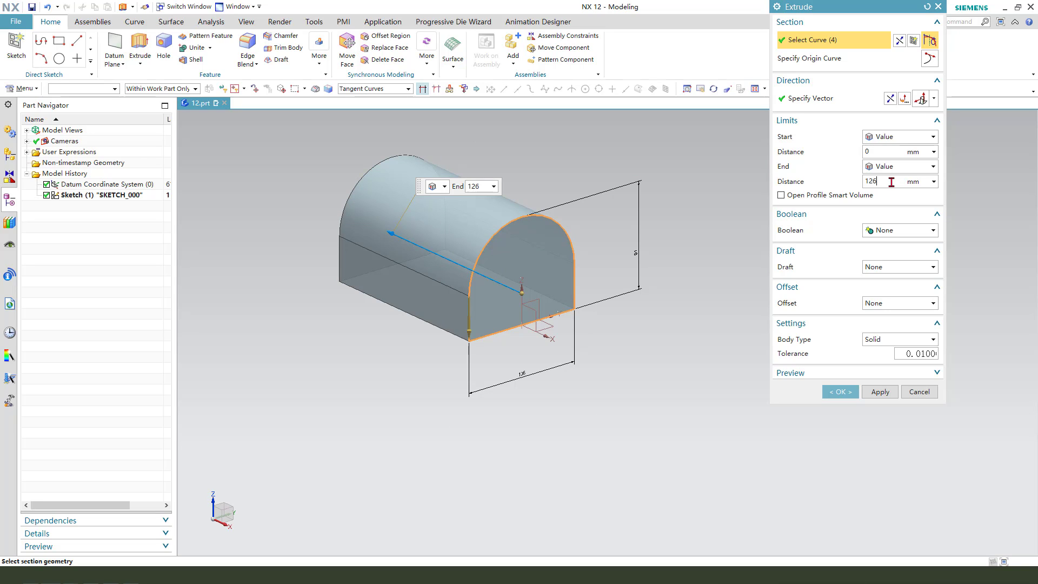
click(891, 182)
text(126)
key(Return)
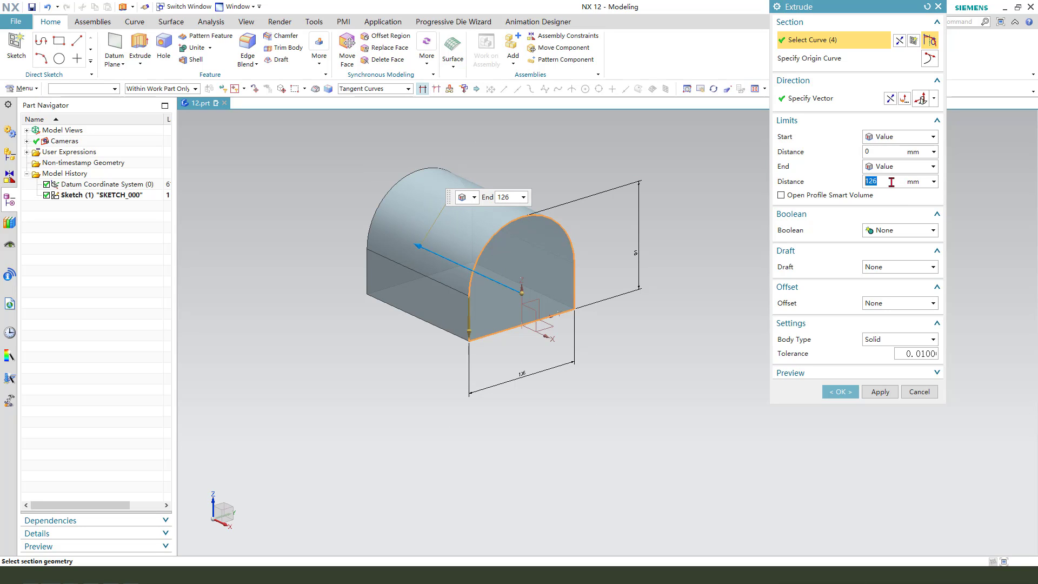
click(843, 395)
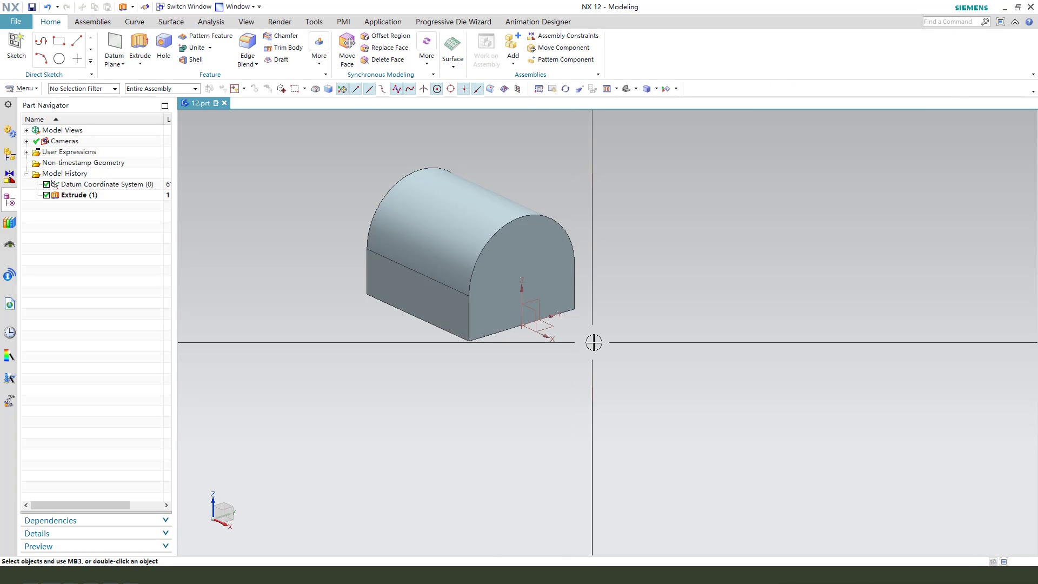
- Shell the arched body with a 3.8 mm wall, removing its flat bottom face and both end faces
middle_drag(593, 342, 629, 273)
click(196, 61)
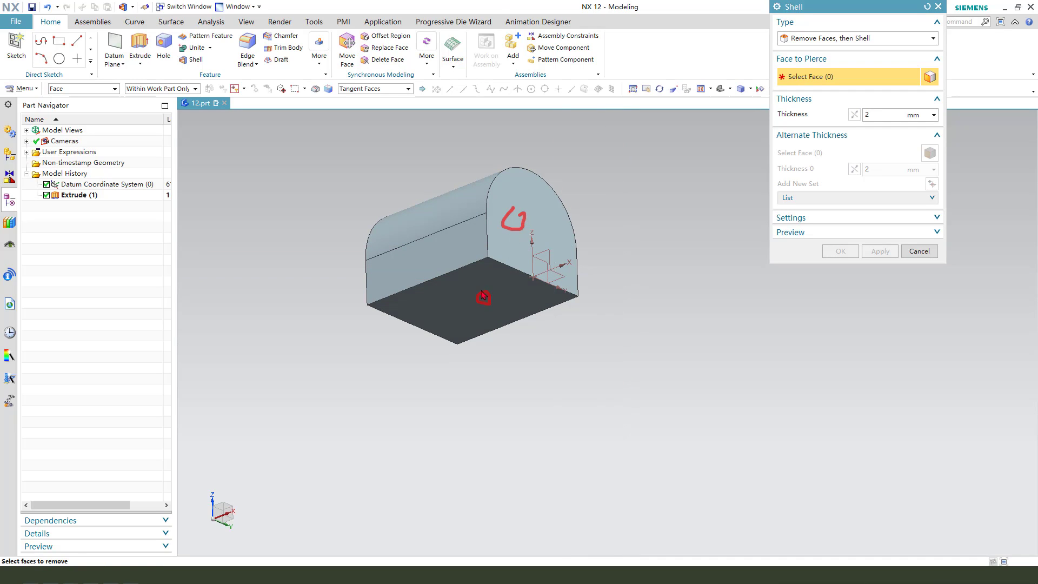
middle_drag(441, 317, 426, 278)
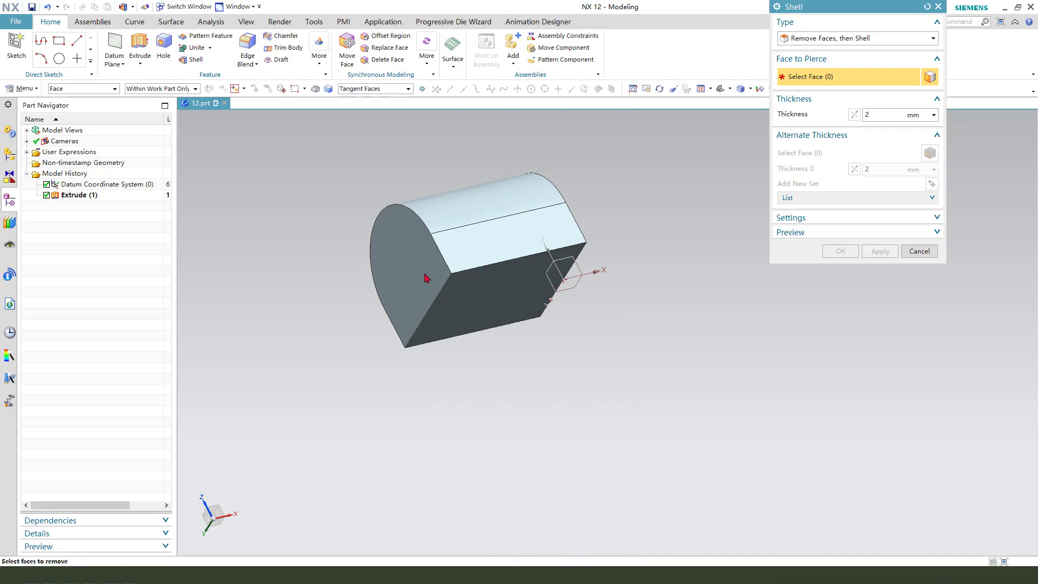
click(520, 306)
click(413, 266)
middle_drag(602, 324, 535, 339)
click(528, 228)
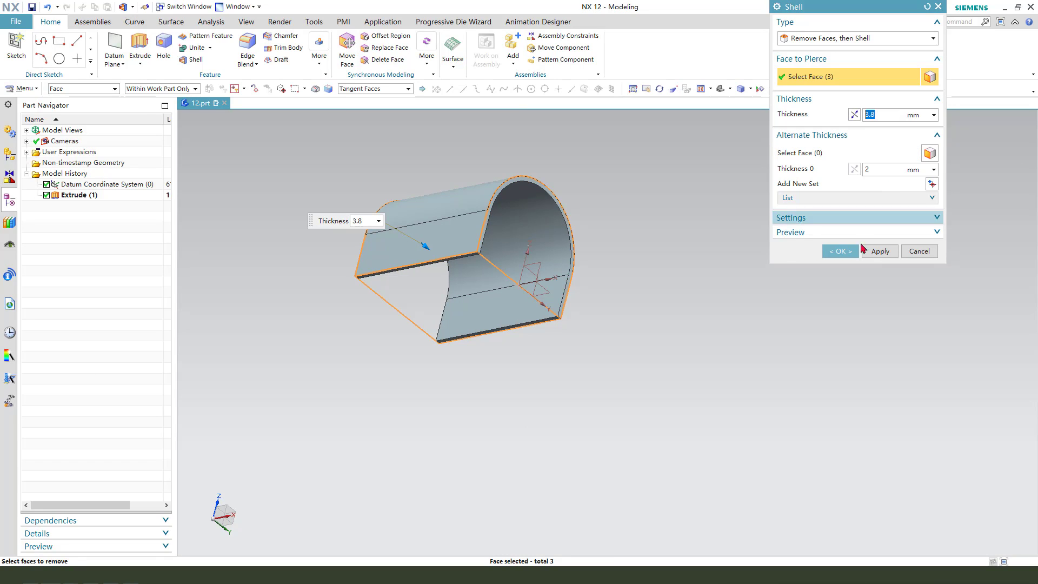
click(841, 251)
- Start an extrude section sketch on the lengthwise vertical datum plane and draw a rectangle about 42 by 87 mm across the cover's front end
middle_drag(637, 251, 653, 268)
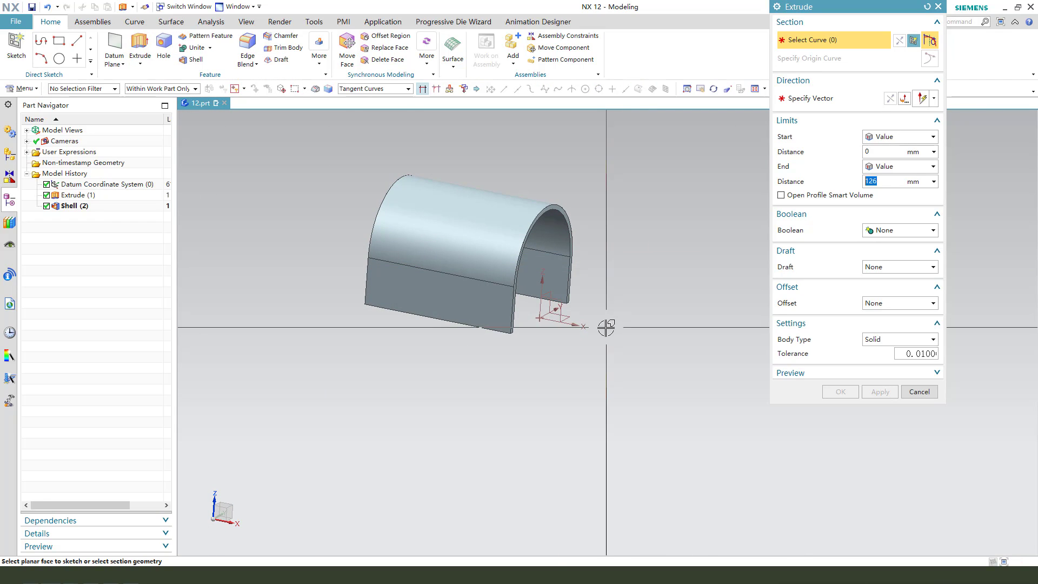
click(562, 304)
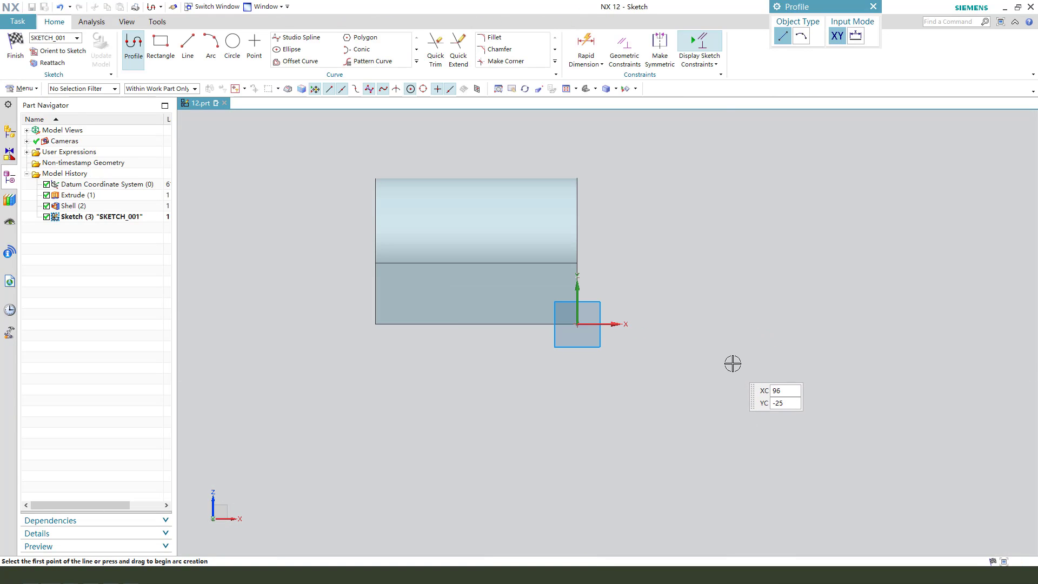
click(158, 51)
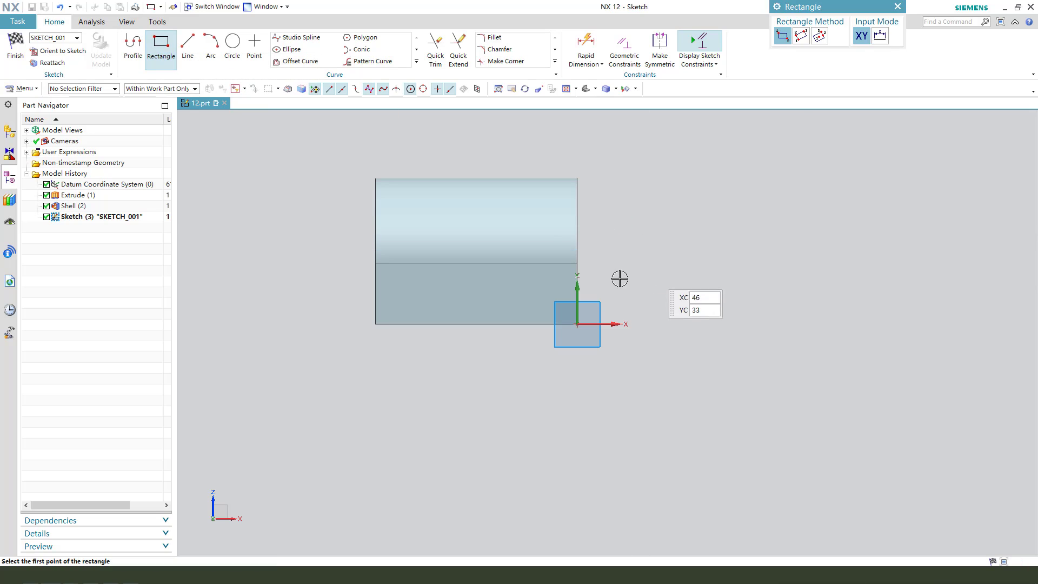
click(608, 284)
click(541, 144)
key(Escape)
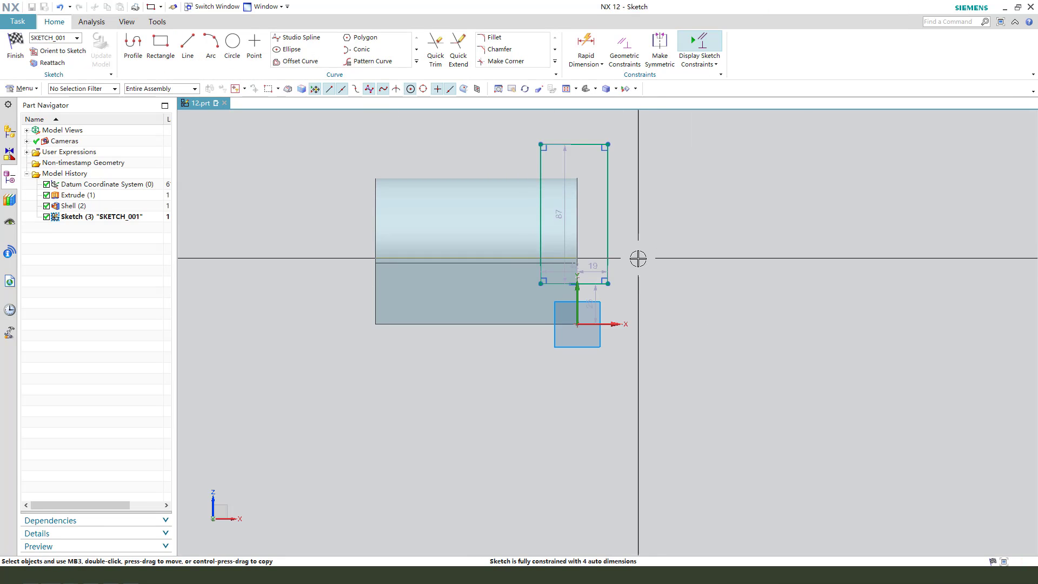
- Add a horizontal dimension from the rectangle's lower left corner to the vertical datum axis, place it below the cover, and set it to 19 mm
scroll(638, 254, down, 2)
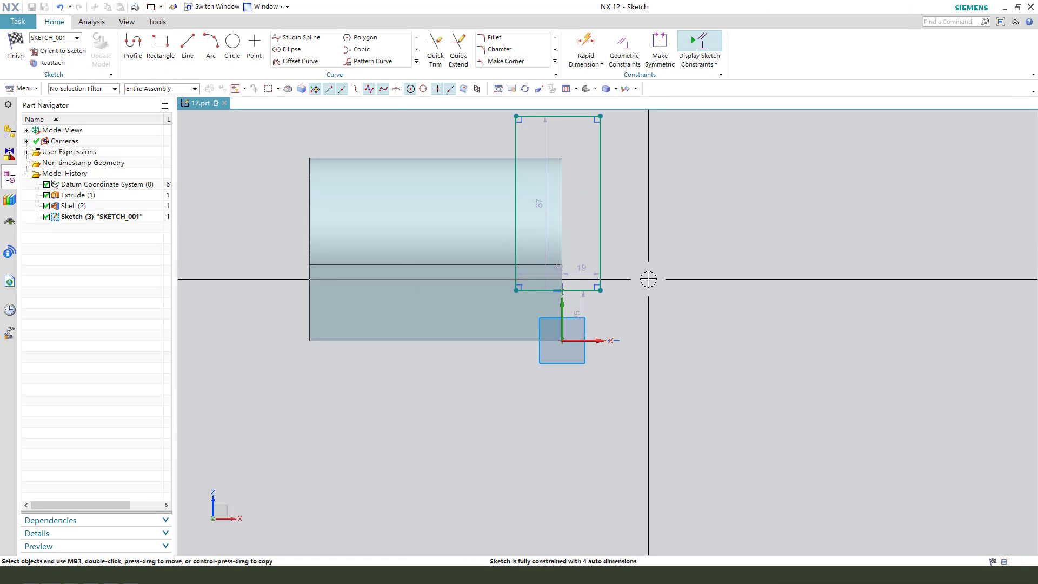
click(516, 290)
click(563, 325)
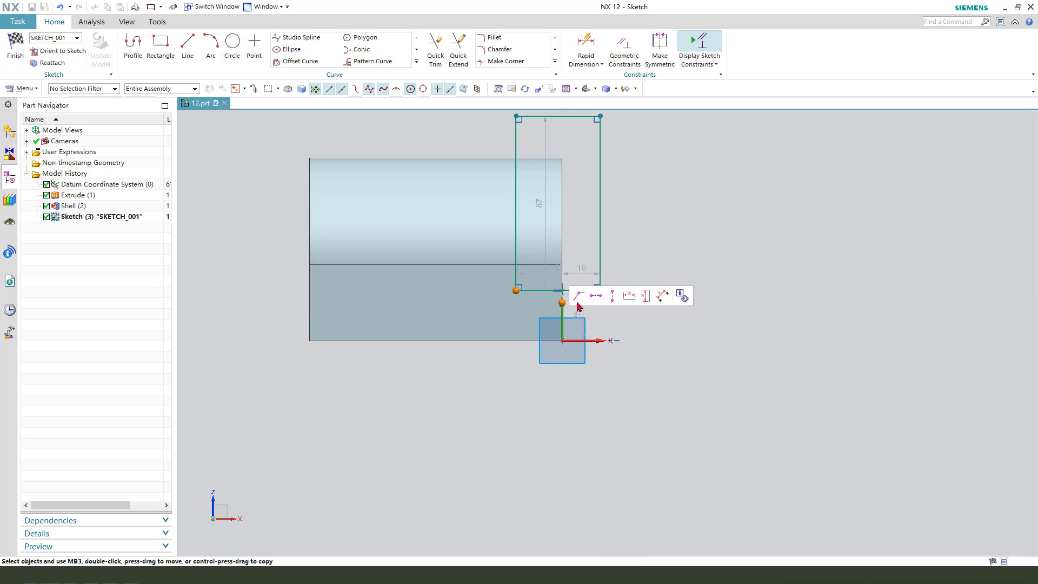
click(543, 306)
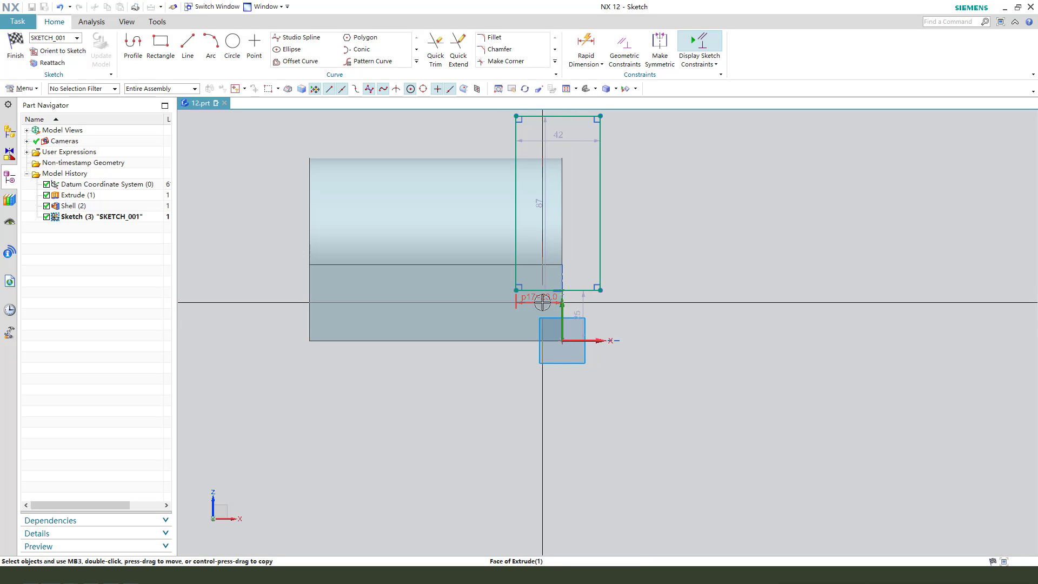
drag(542, 301, 540, 411)
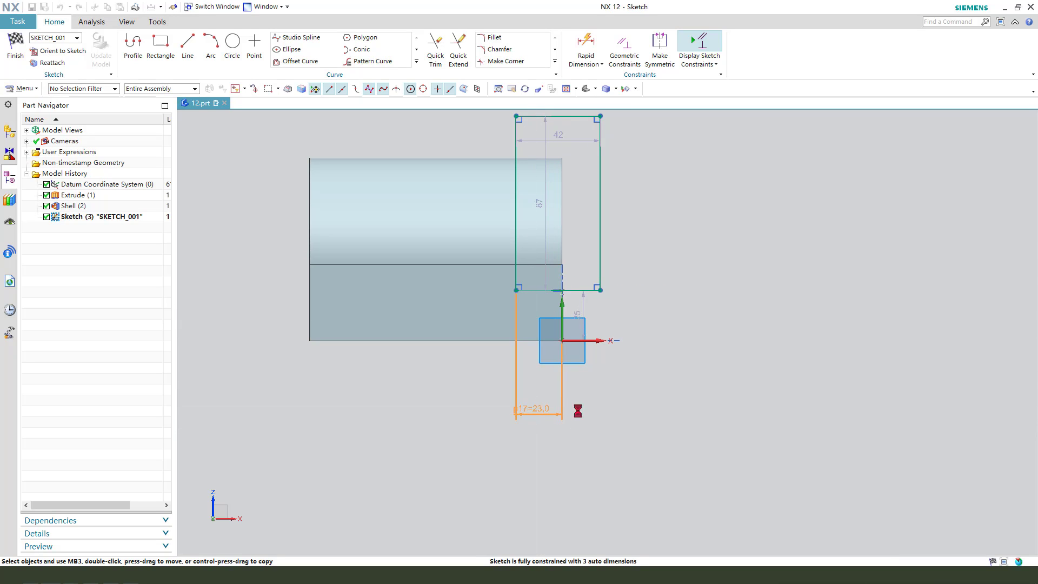
text(19)
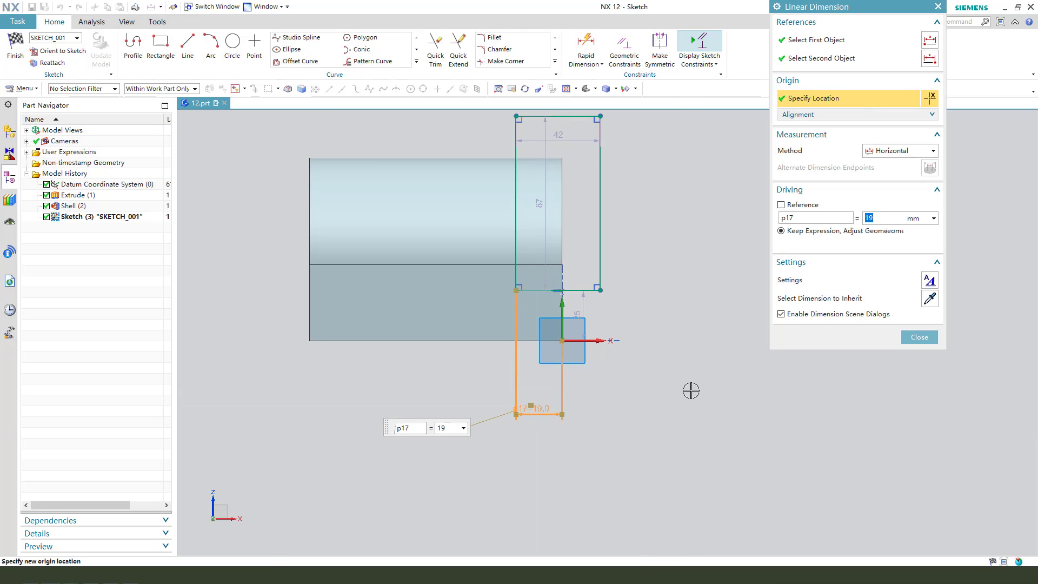
key(Return)
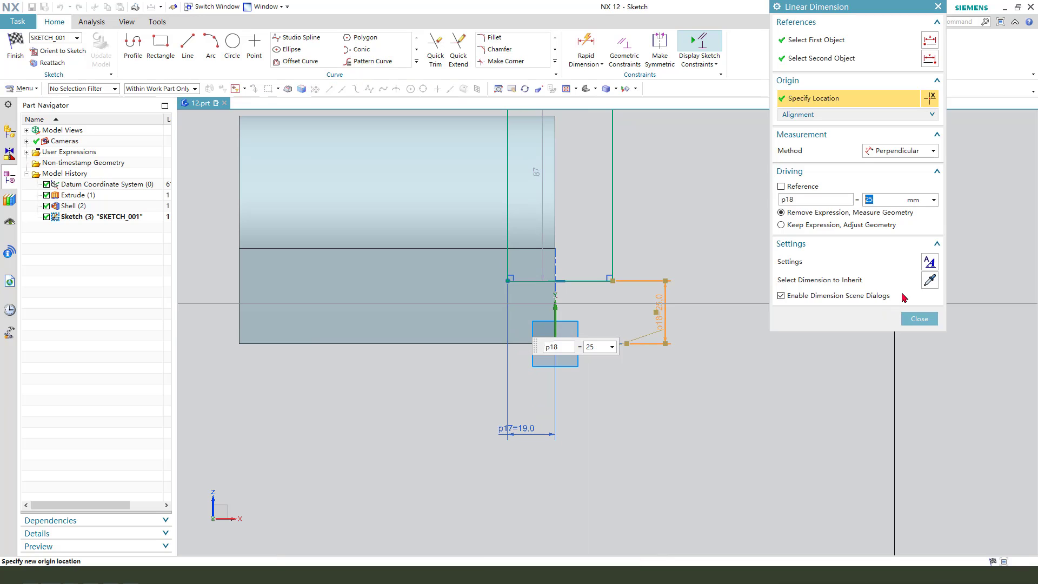
- Set the distance from the rectangle's bottom edge to the horizontal axis to 19 mm
key(Return)
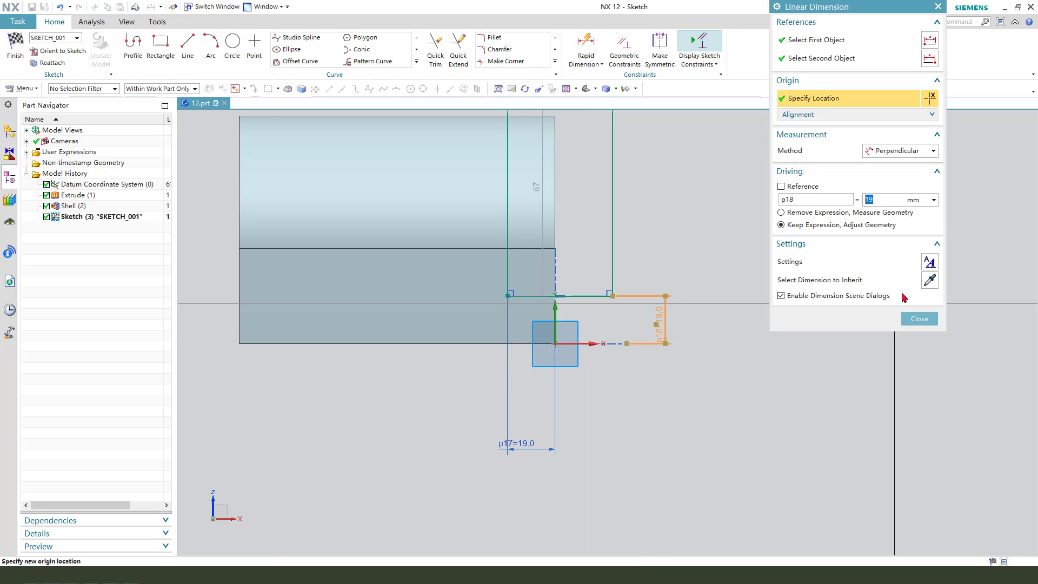
middle_click(579, 399)
scroll(506, 362, down, 2)
- Move the rectangle's height and width dimensions outside the profile and set the width to 50 mm
drag(529, 254, 643, 252)
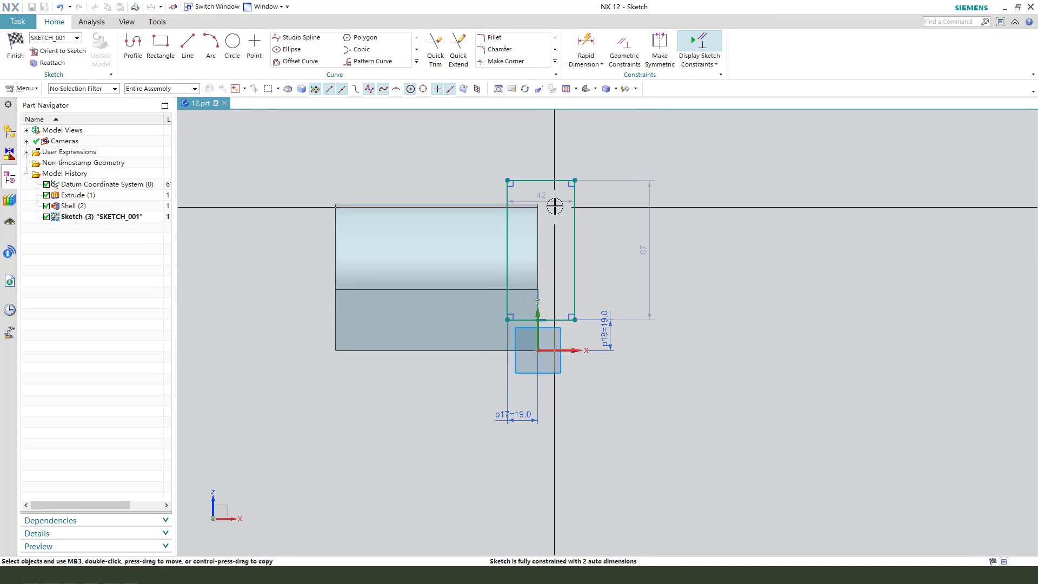
drag(545, 195, 538, 133)
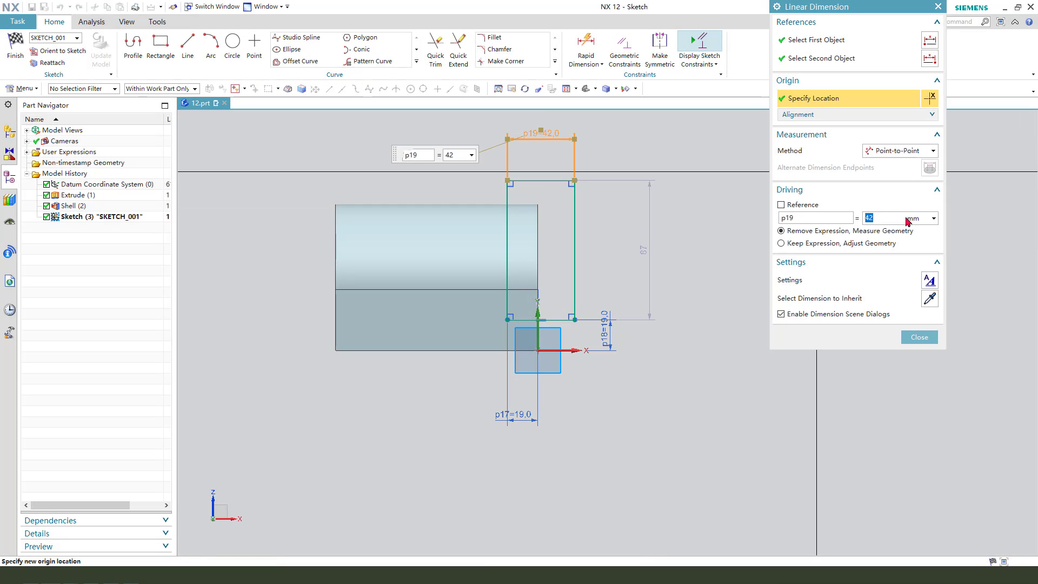
key(Return)
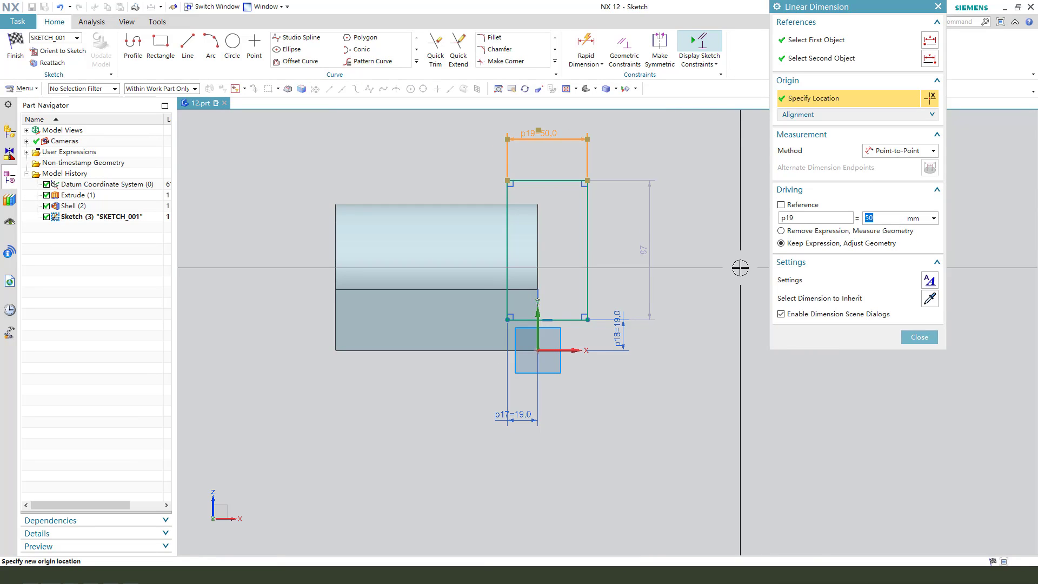
middle_click(719, 262)
- Set the rectangle's height to 90 mm
double_click(651, 246)
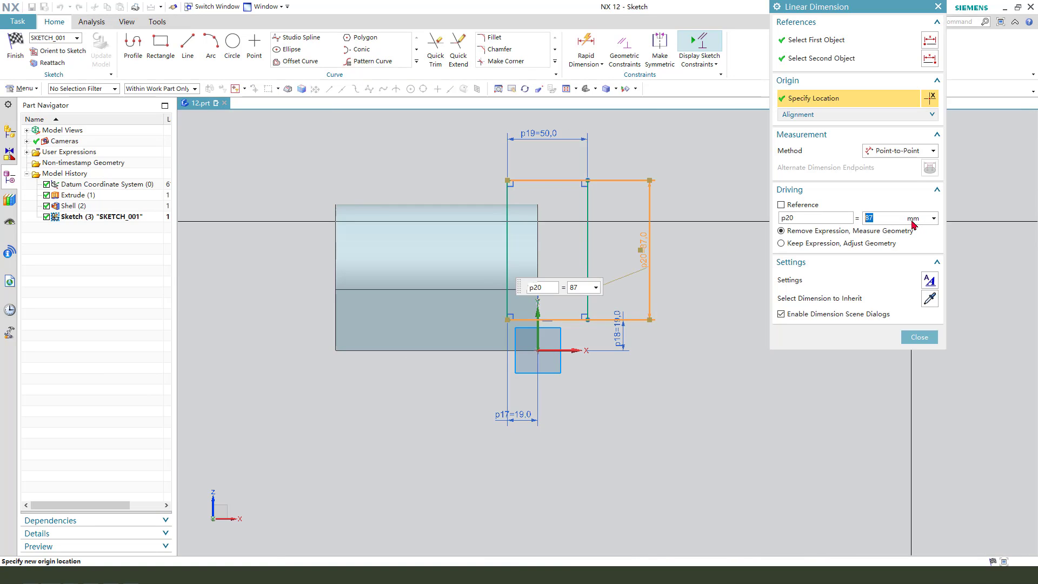
text(90)
key(Return)
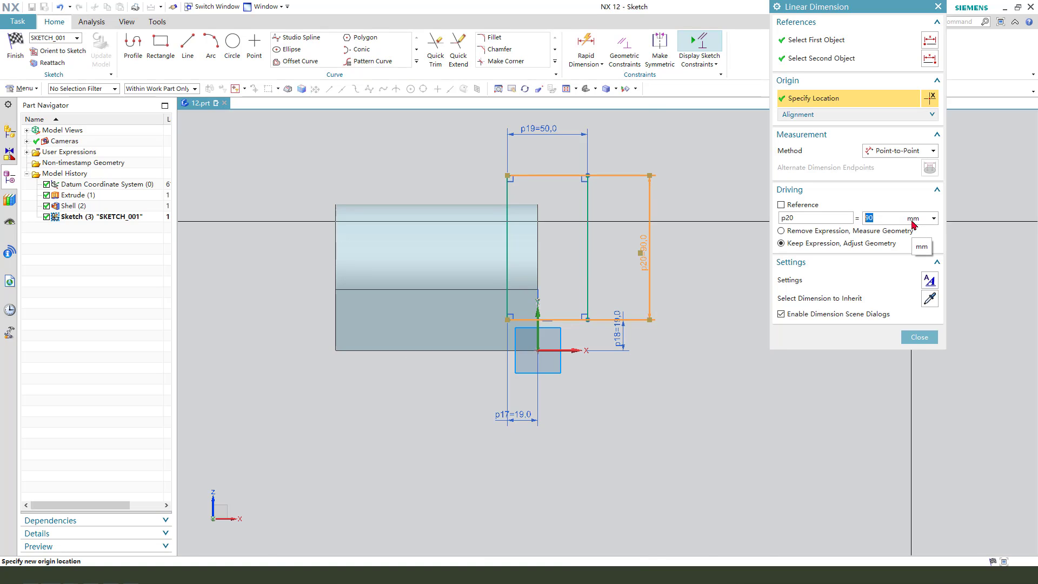
middle_click(695, 277)
- Create an intersection curve from the cover's arched outer face and convert the resulting sketch line to reference
scroll(315, 291, up, 1)
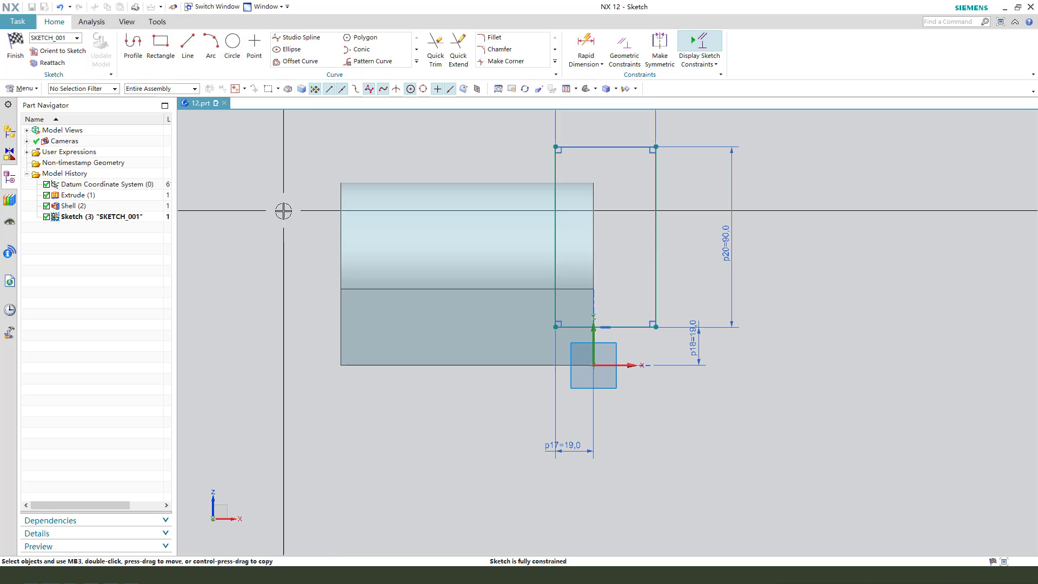
click(556, 62)
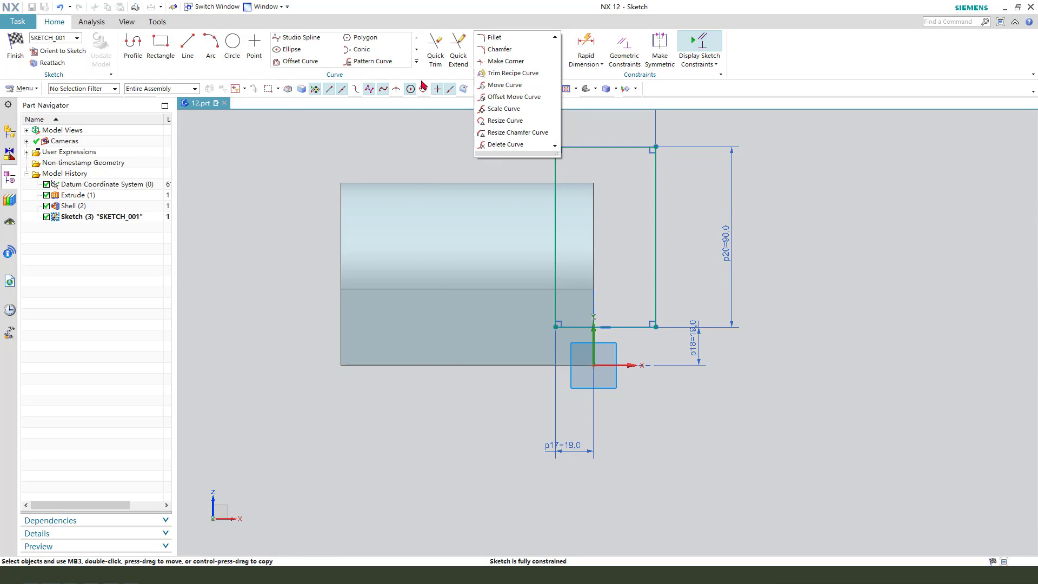
click(416, 61)
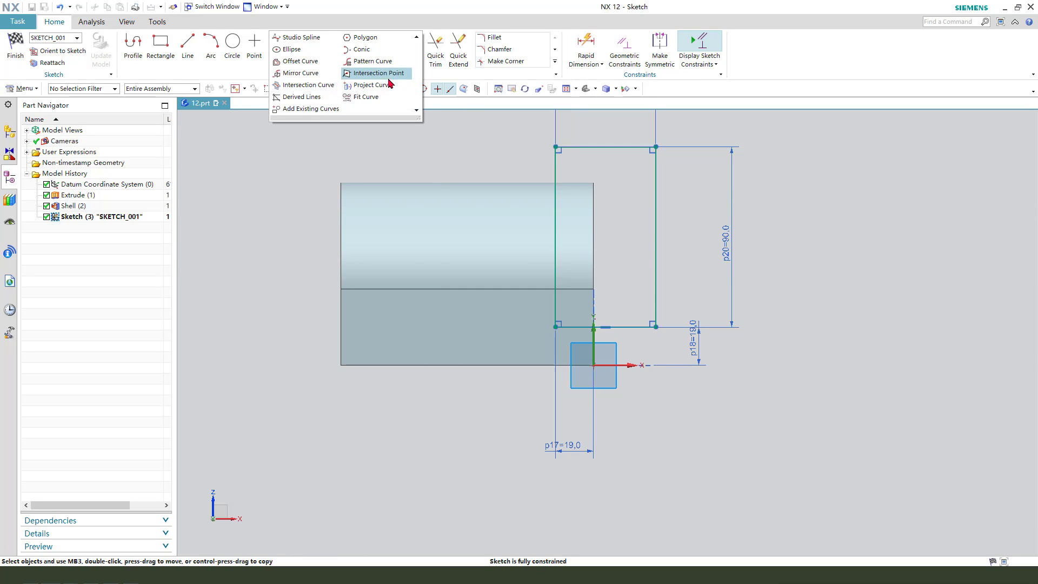
click(308, 85)
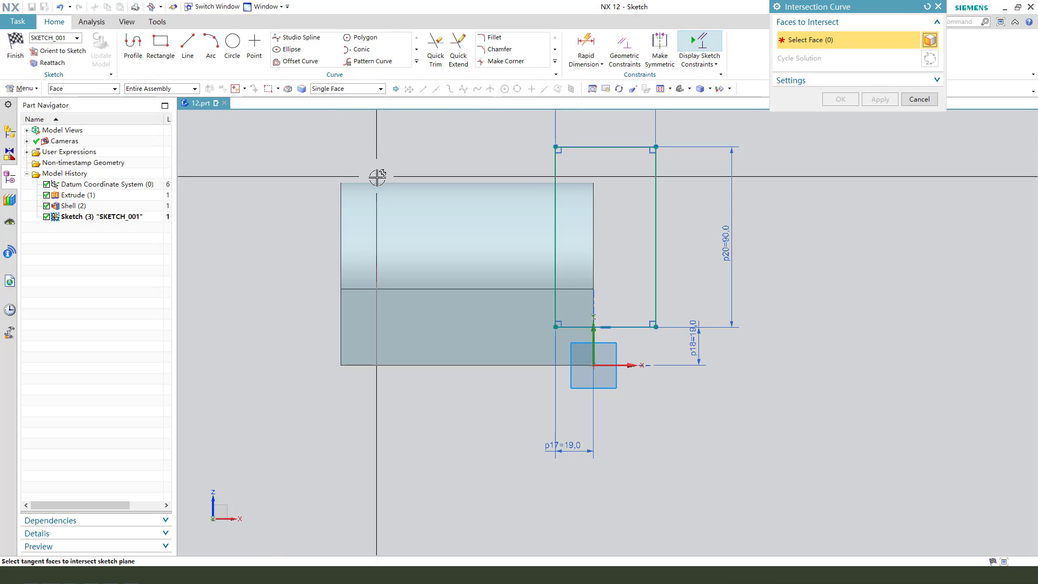
click(404, 214)
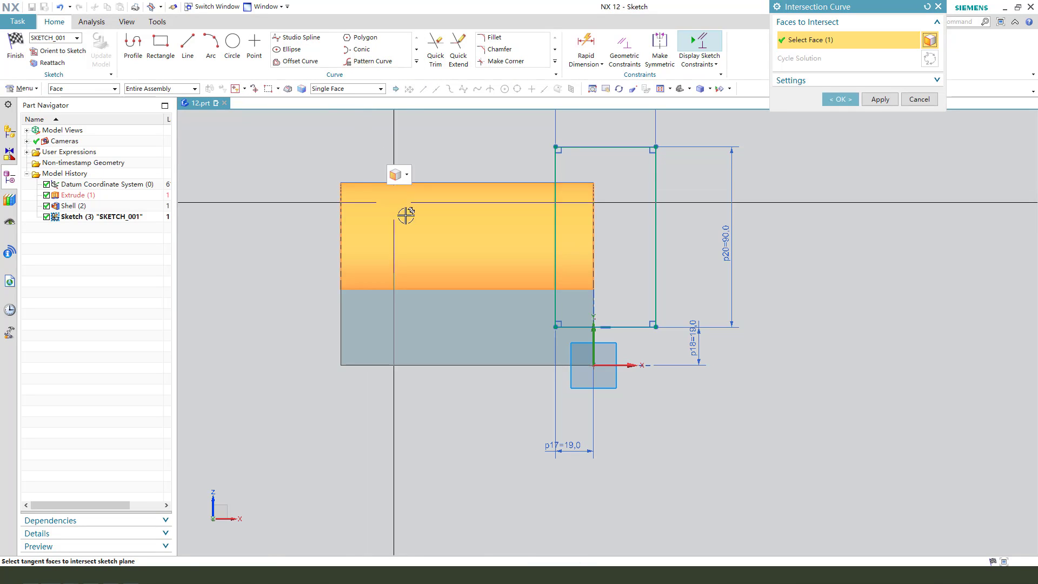
drag(444, 141, 415, 176)
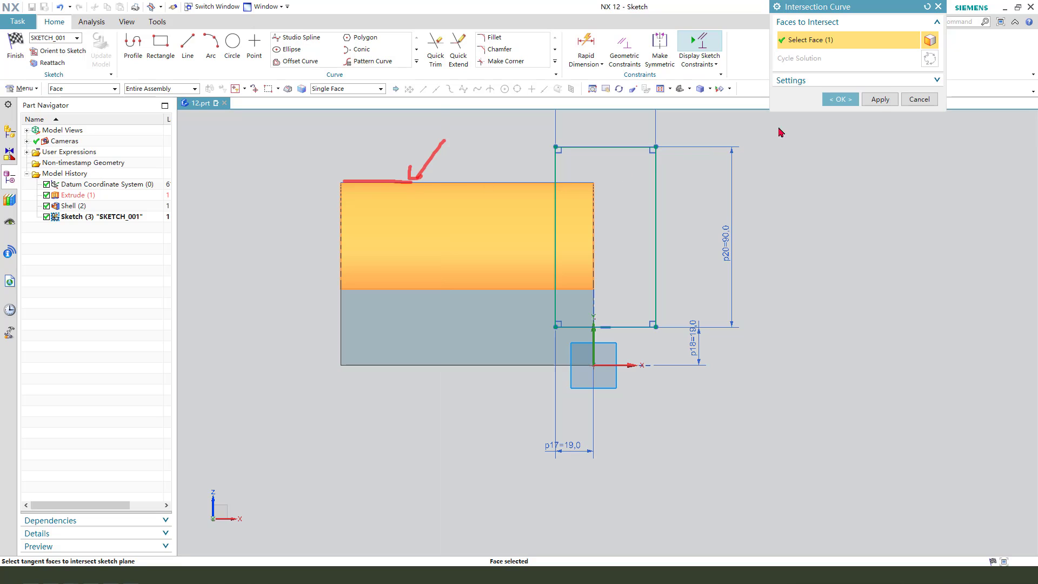
click(838, 100)
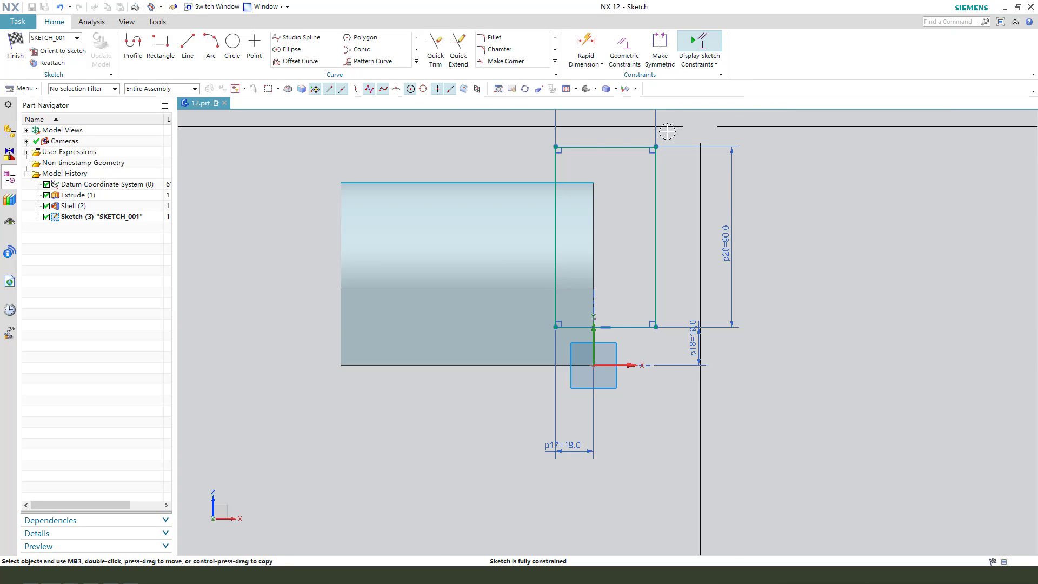
click(391, 179)
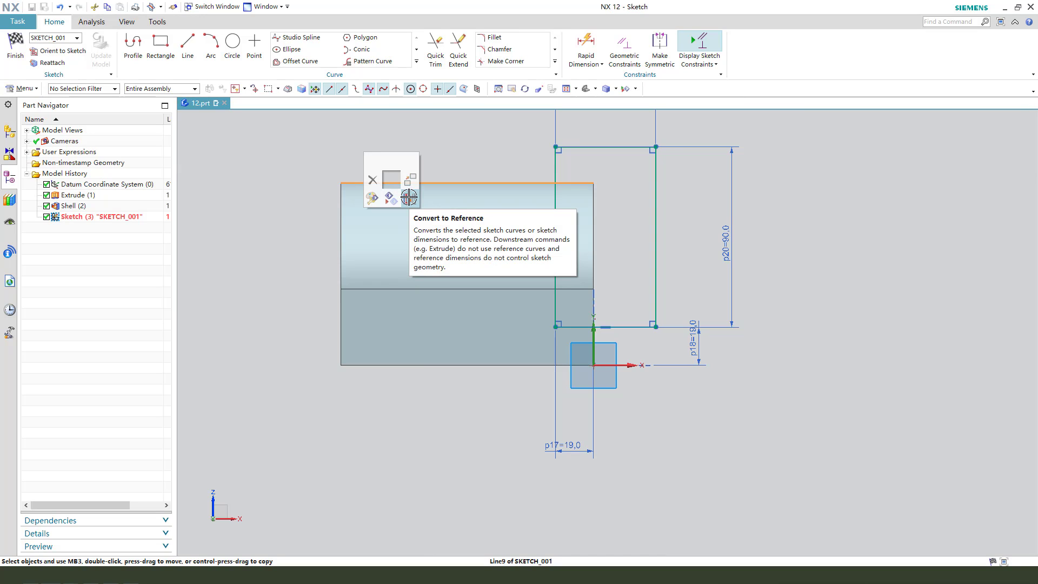
click(409, 197)
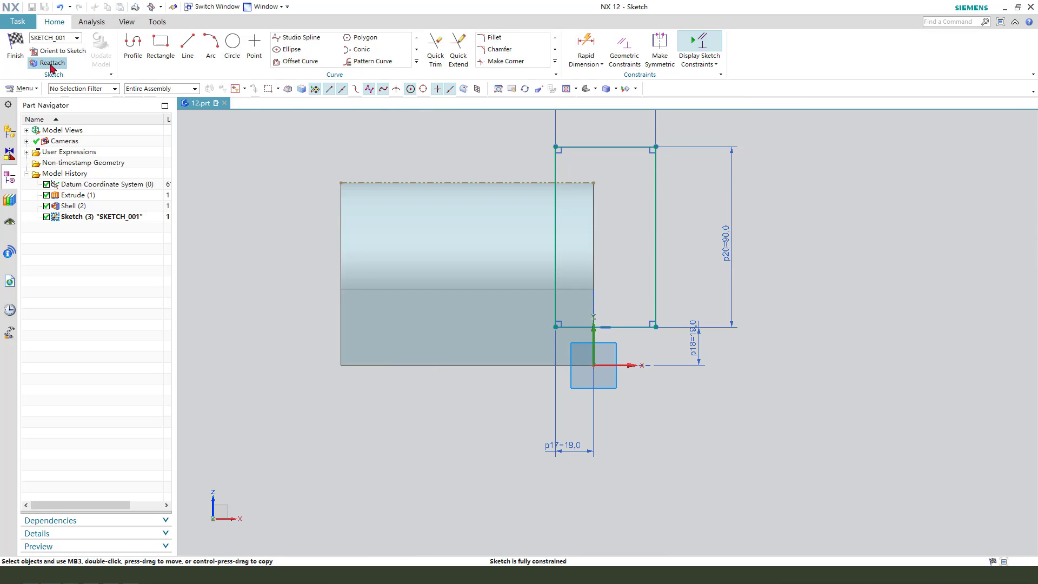
- Draw a vertical line about 23 mm long downward from the left end of the reference line
click(214, 49)
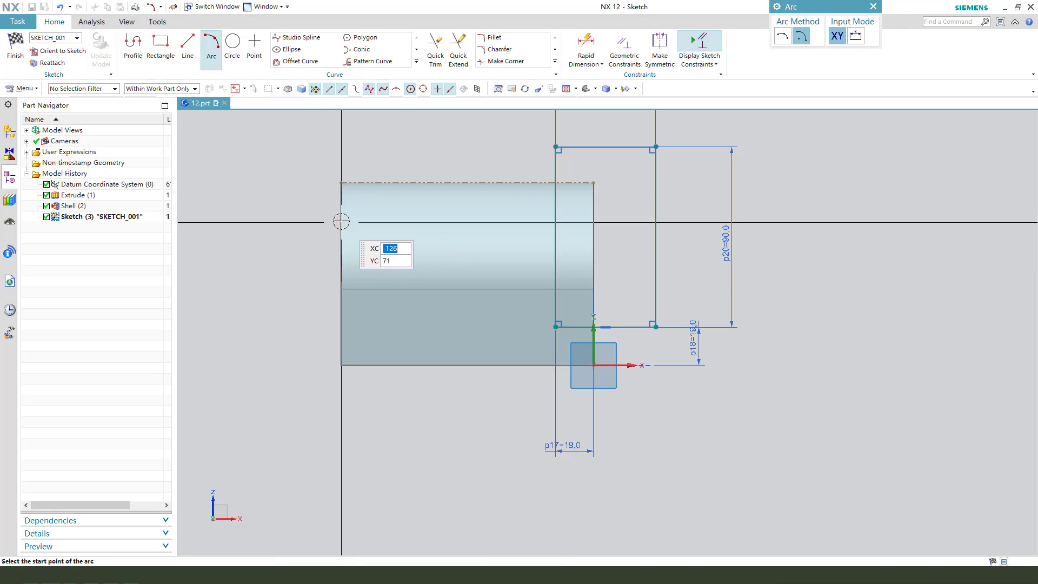
click(187, 48)
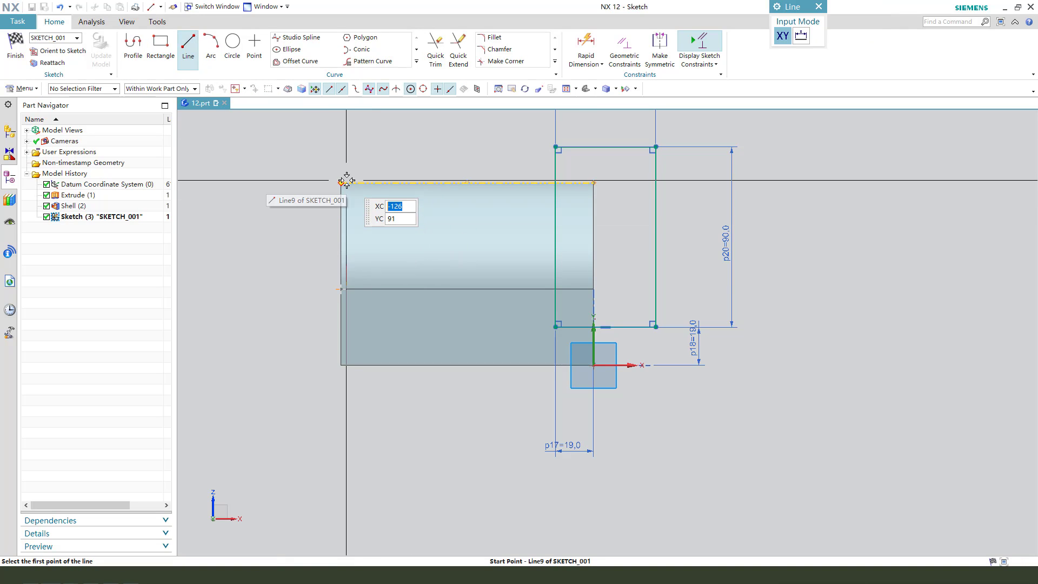
click(341, 183)
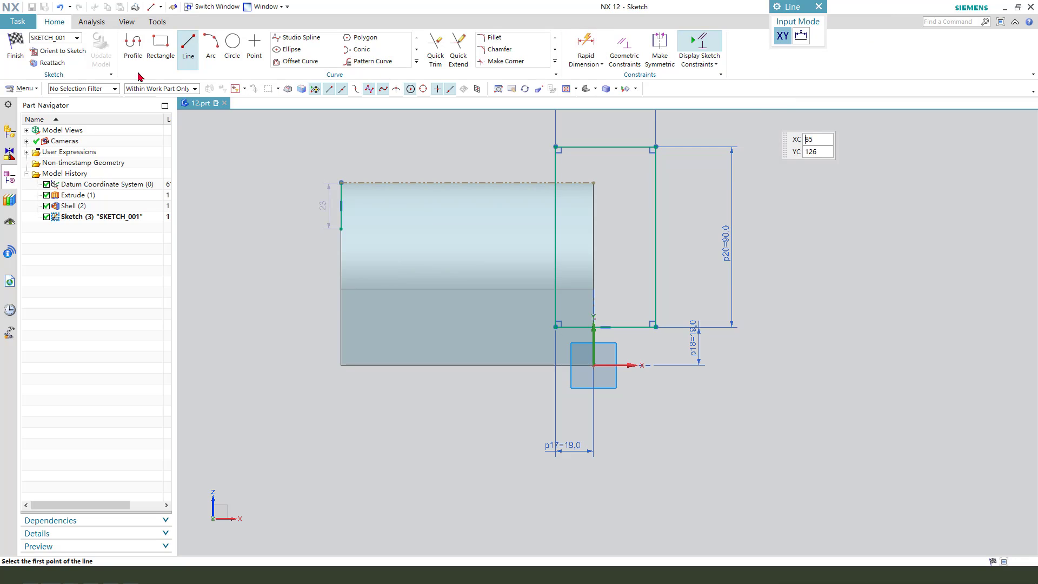
- Draw a three-point arc of about 21.7 mm radius from the vertical line's lower end, continued by an opposite-curving arc ending on the cover's bottom edge
click(211, 49)
click(341, 229)
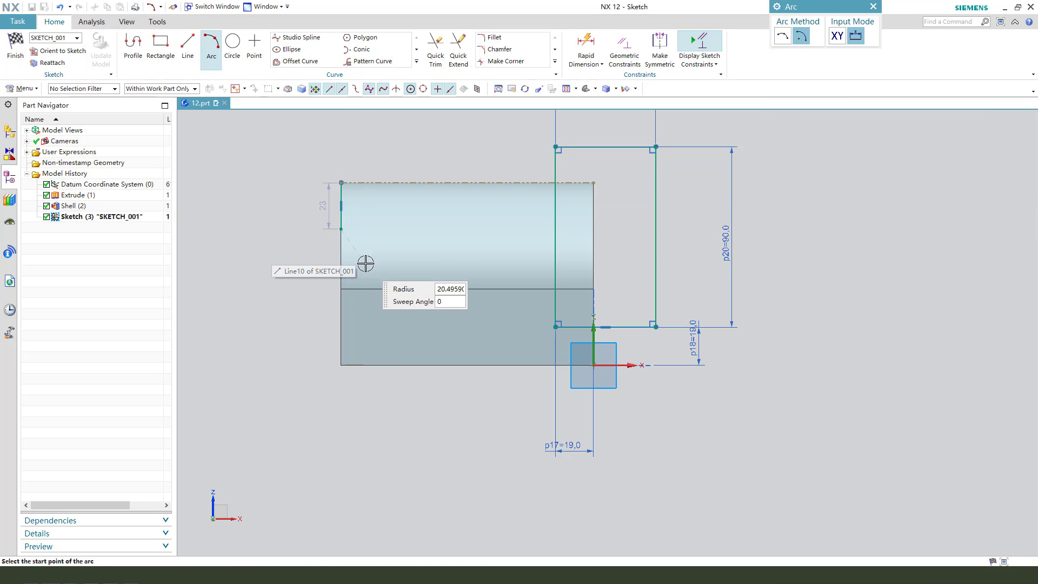
click(369, 271)
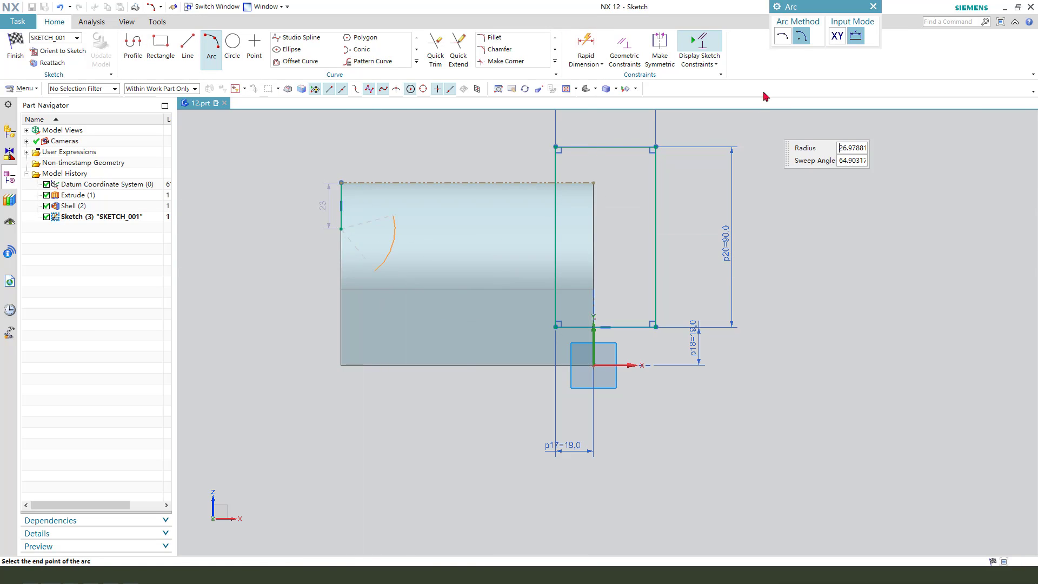
click(782, 37)
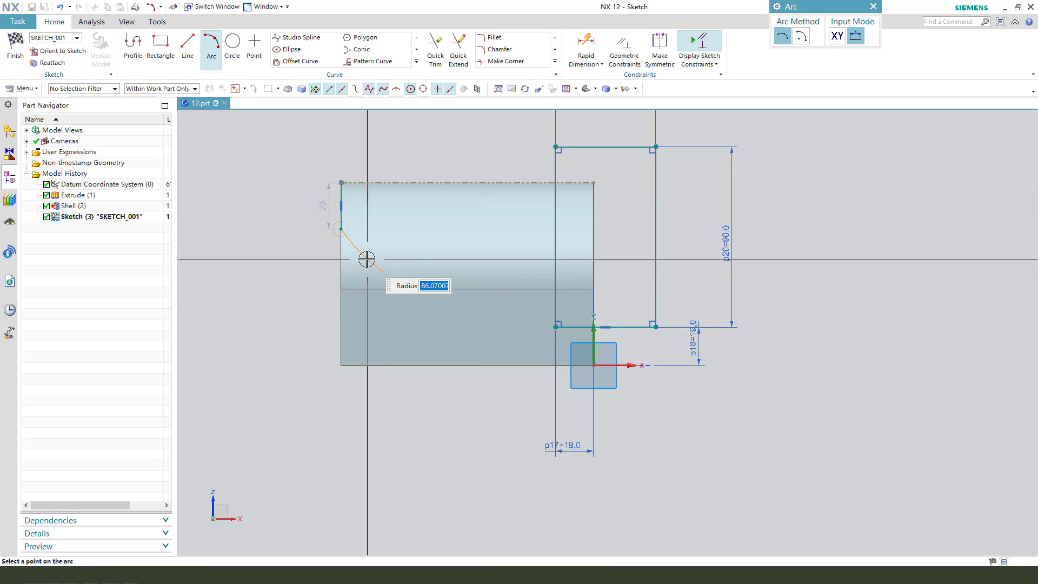
click(384, 272)
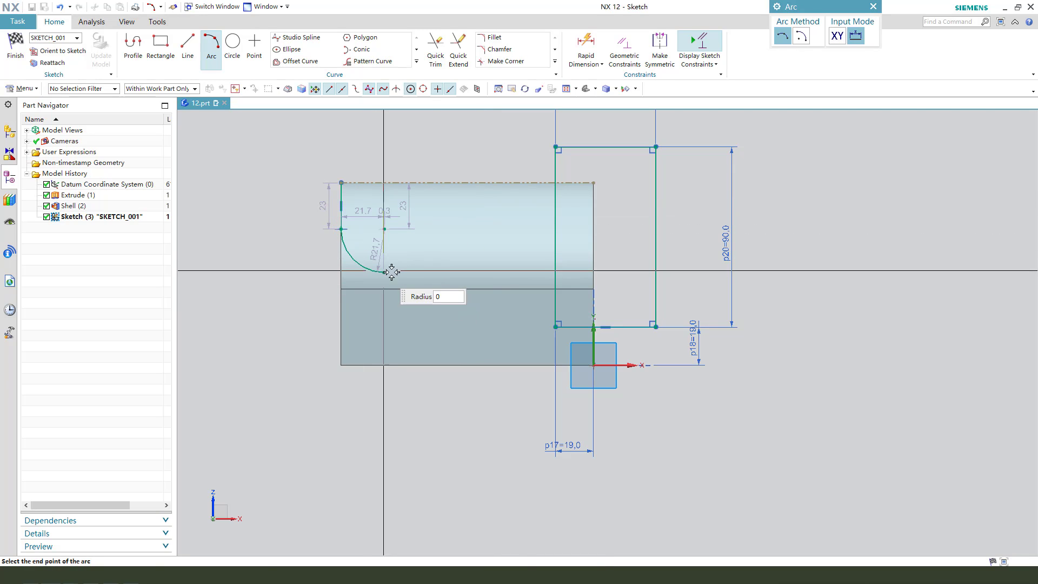
click(418, 364)
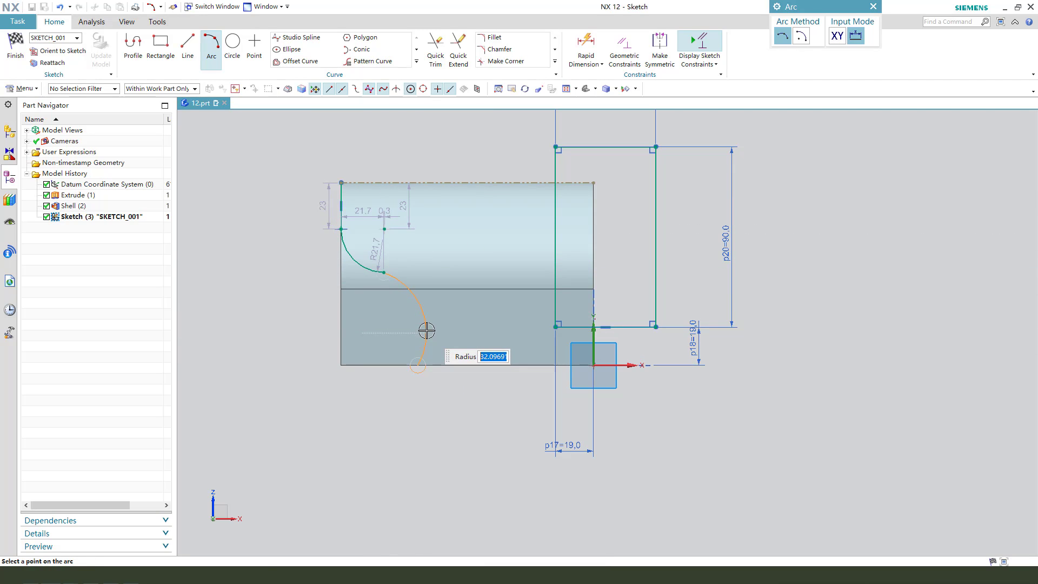
click(427, 329)
key(Escape)
- Constrain the upper and lower arcs to be tangent to each other
scroll(403, 306, up, 1)
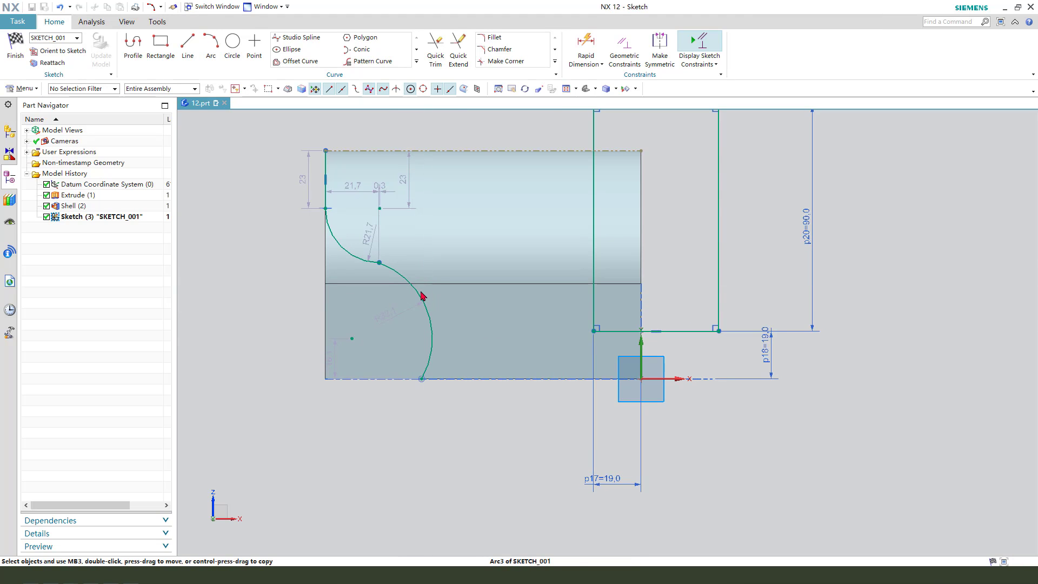
click(884, 239)
click(906, 217)
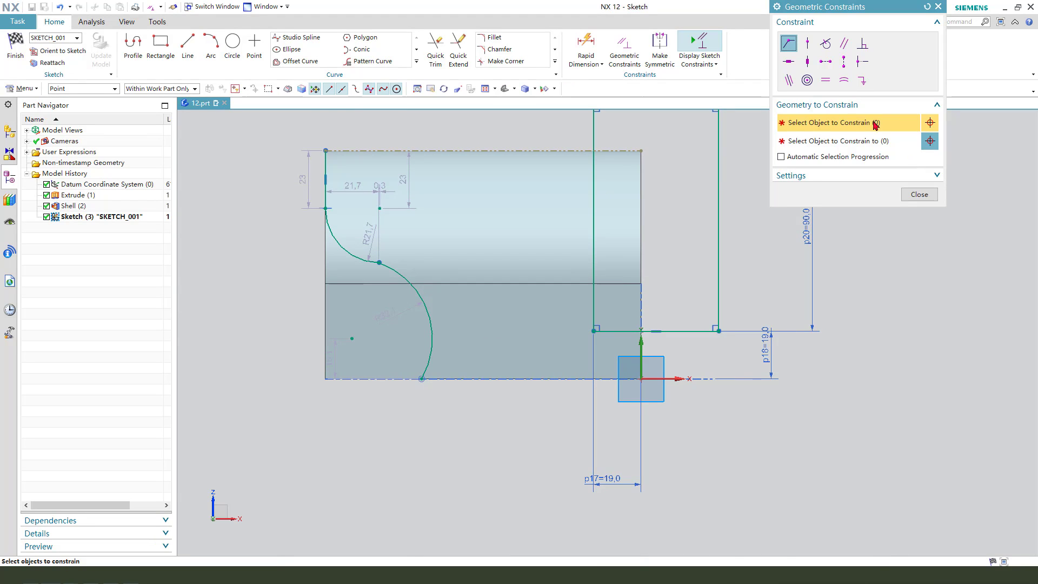
click(826, 43)
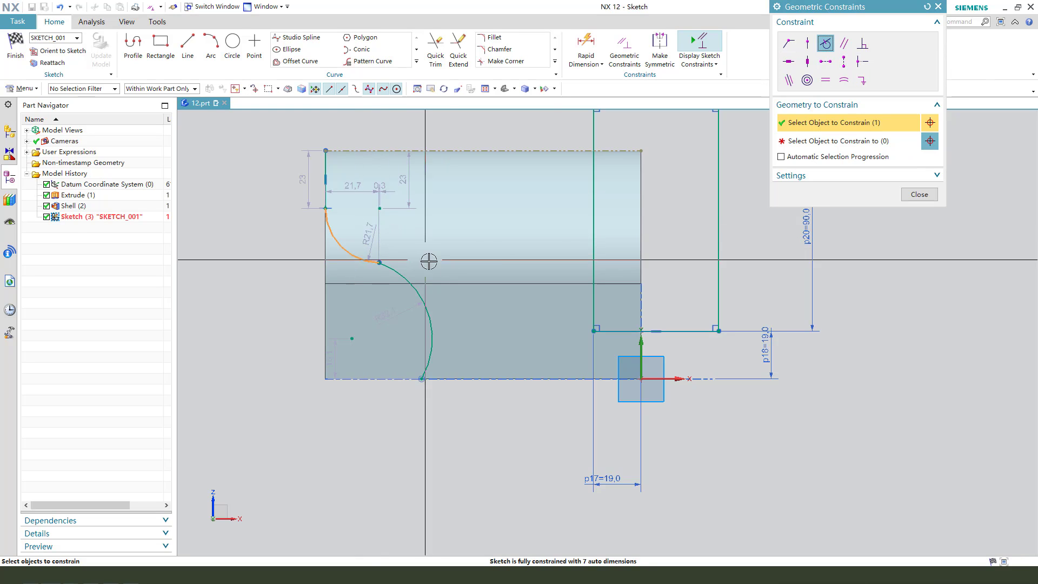
click(369, 259)
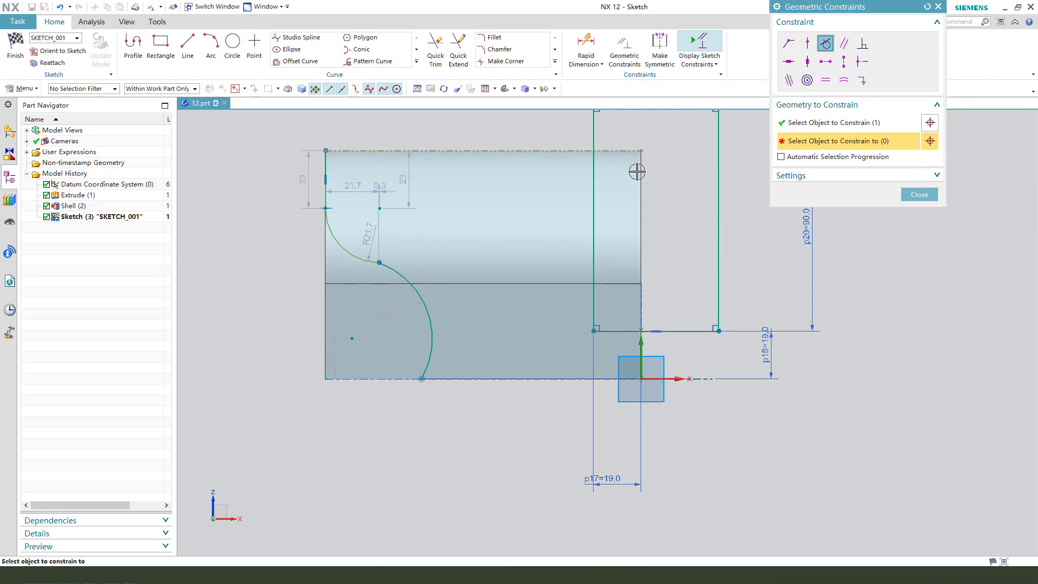
click(428, 263)
click(918, 193)
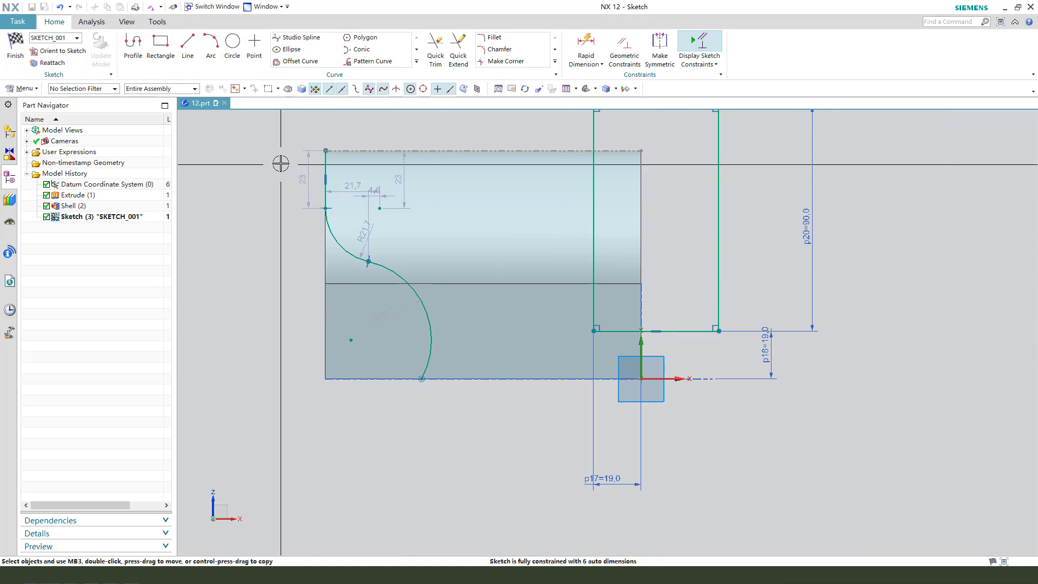
- Set the short vertical line's length to 9 mm and the upper arc's radius to 32 mm
drag(302, 172, 257, 176)
double_click(256, 176)
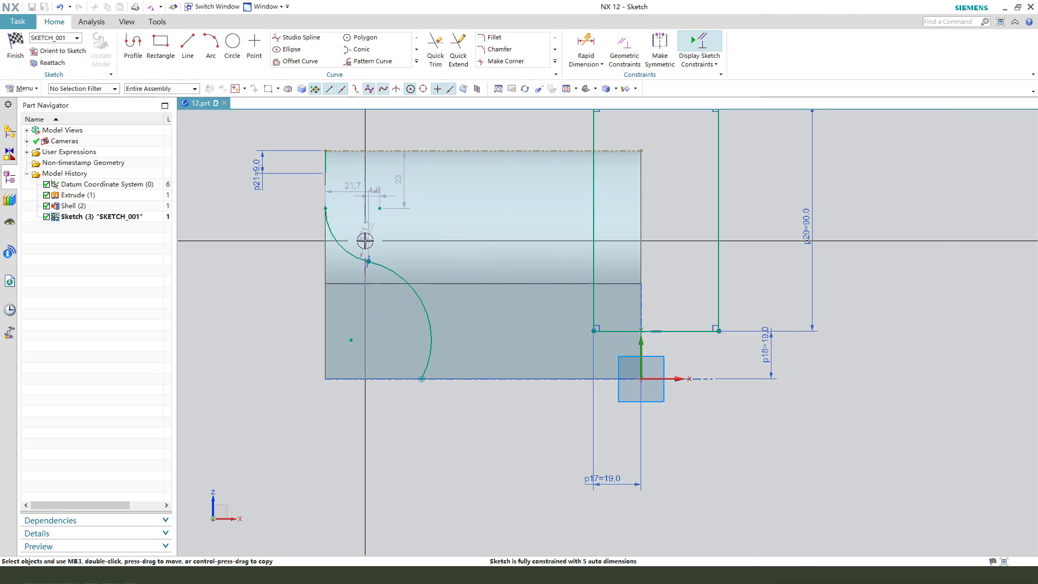
click(294, 276)
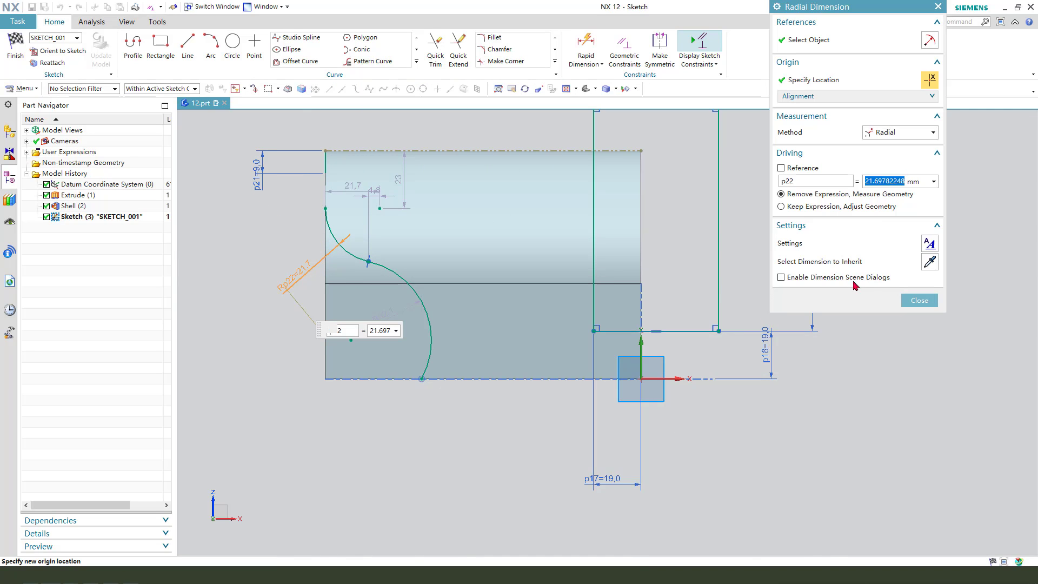
key(Return)
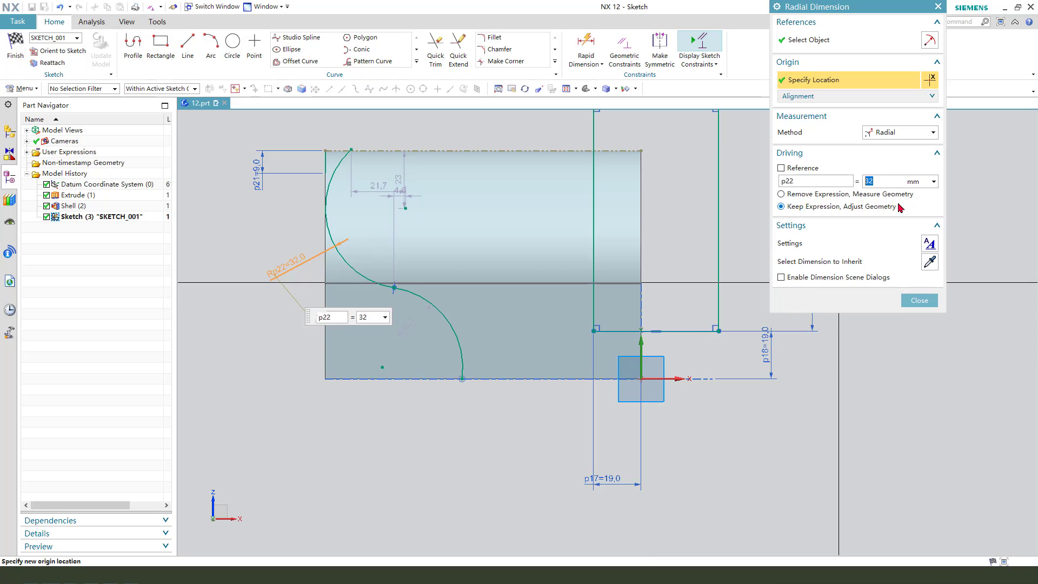
middle_click(444, 241)
- Make the upper arc's free end coincident with the lower end of the short vertical line
click(351, 152)
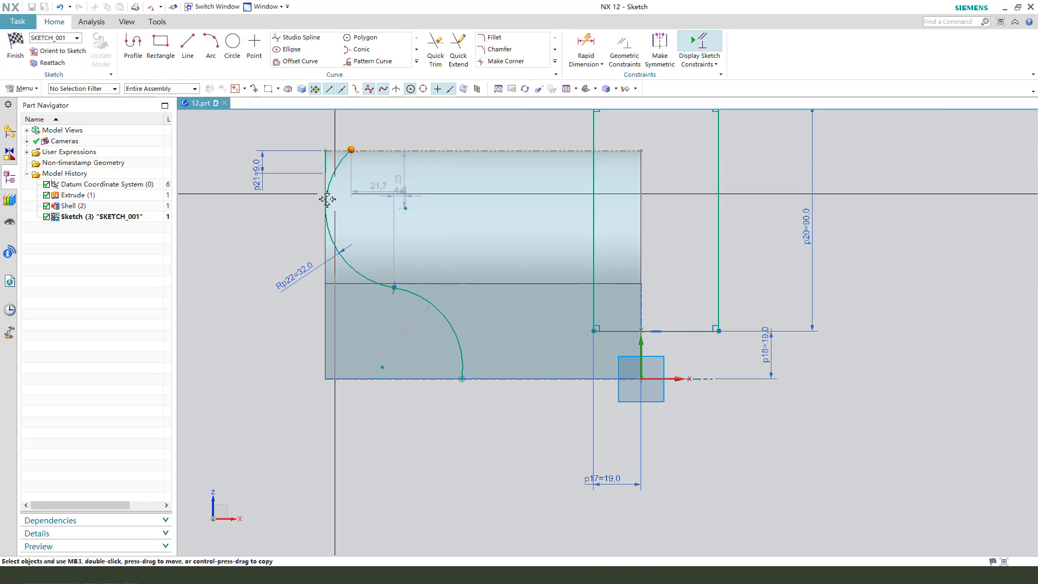
click(325, 173)
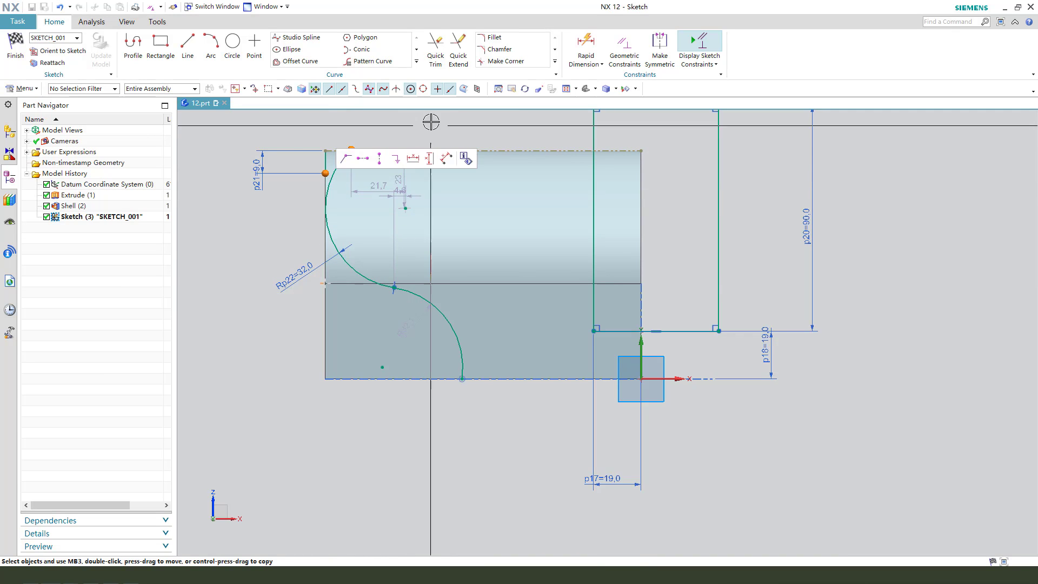
click(346, 159)
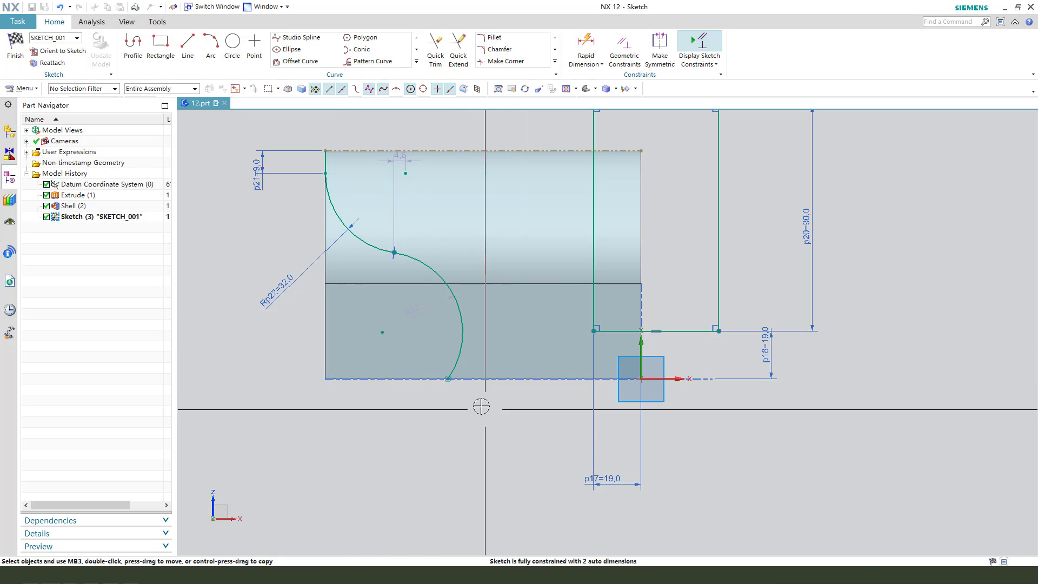
- Make the lower arc's center coincident with the cover's lower left corner
click(382, 332)
click(325, 378)
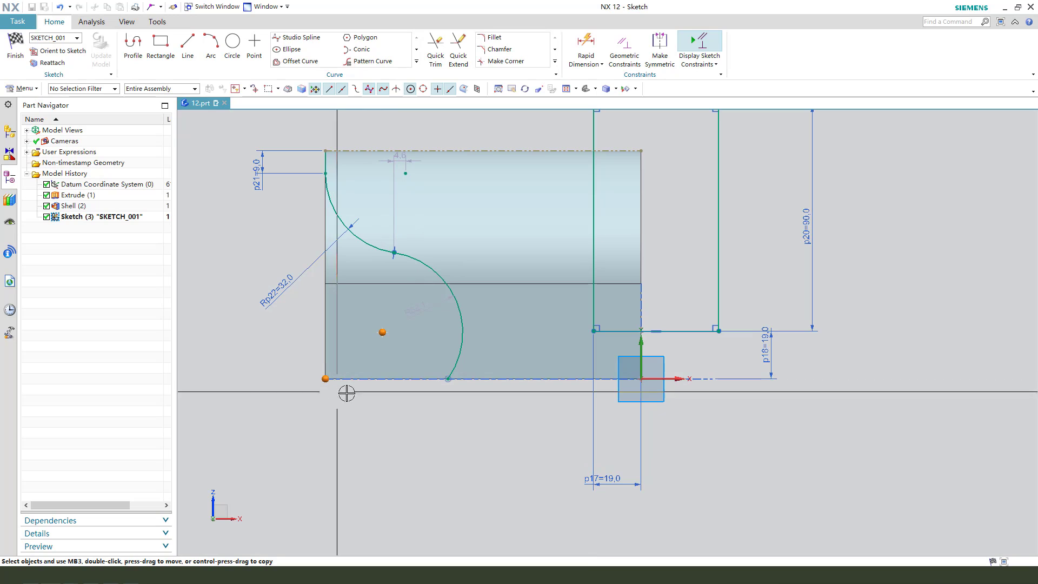
click(349, 363)
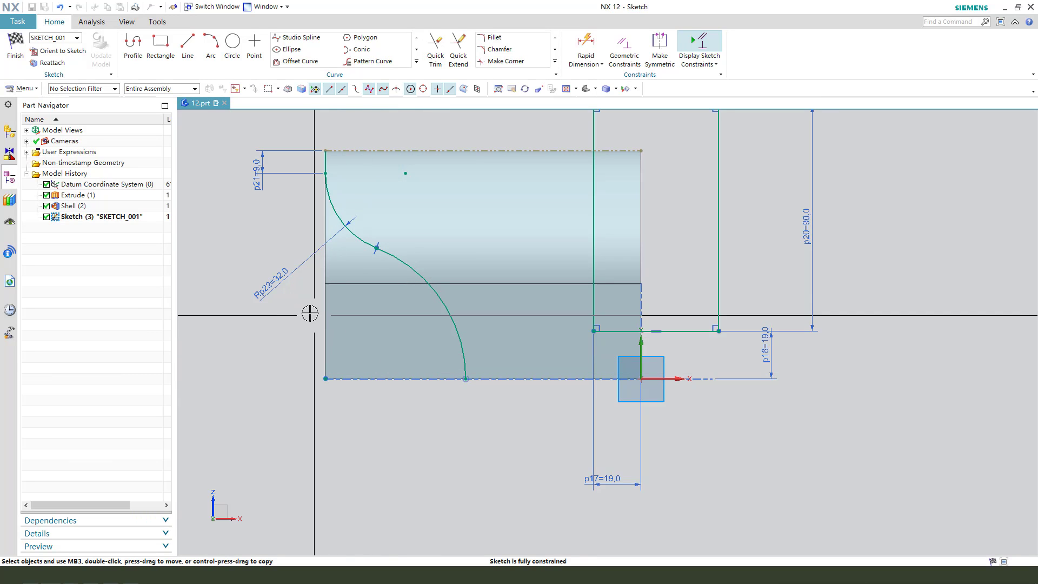
- Close the curved profile with a large three-point arc bulging well left of the cover, from the vertical line's upper end to the lower arc's bottom end
scroll(441, 221, down, 1)
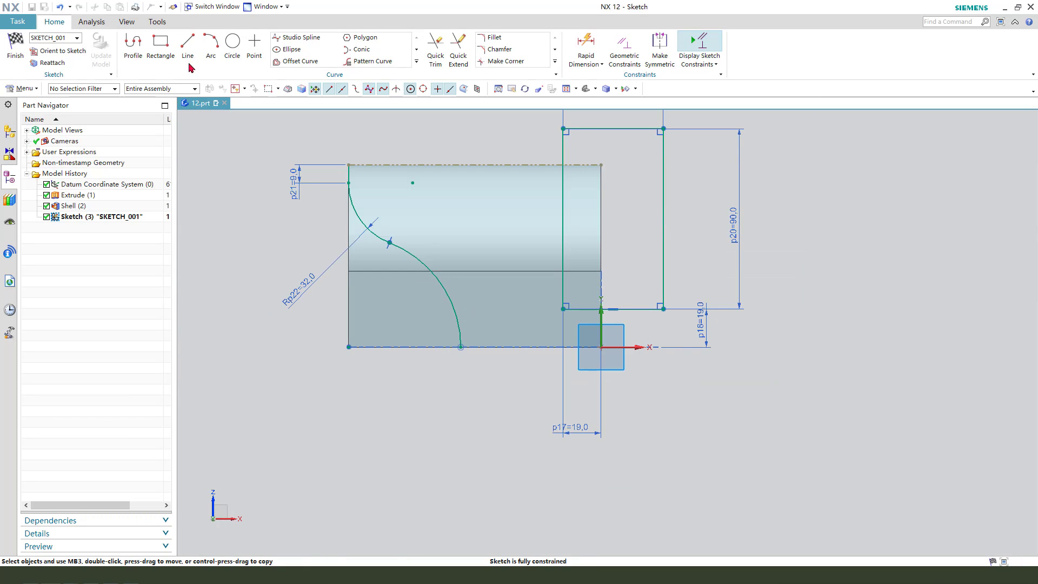
click(213, 46)
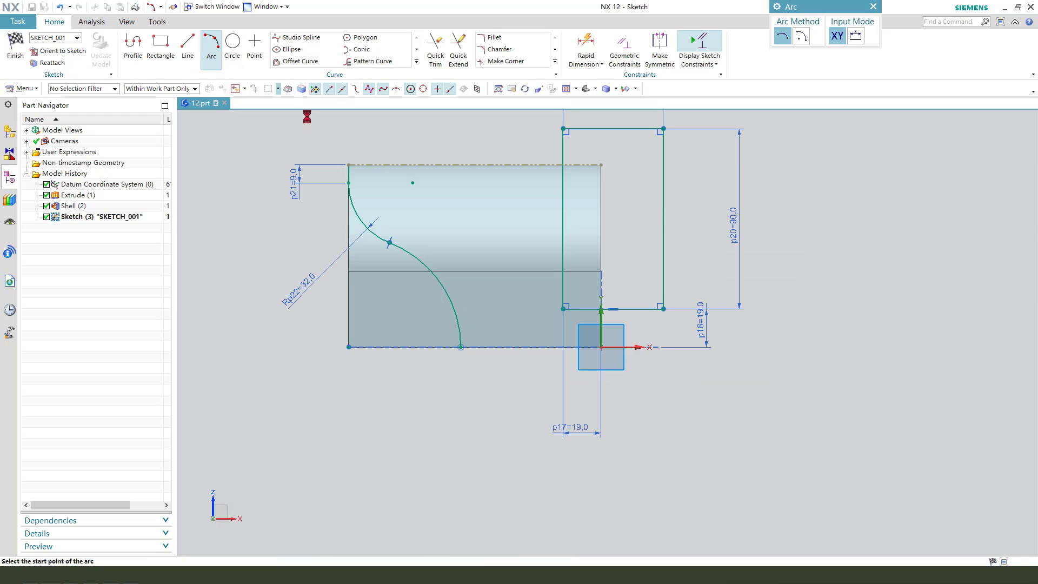
click(347, 166)
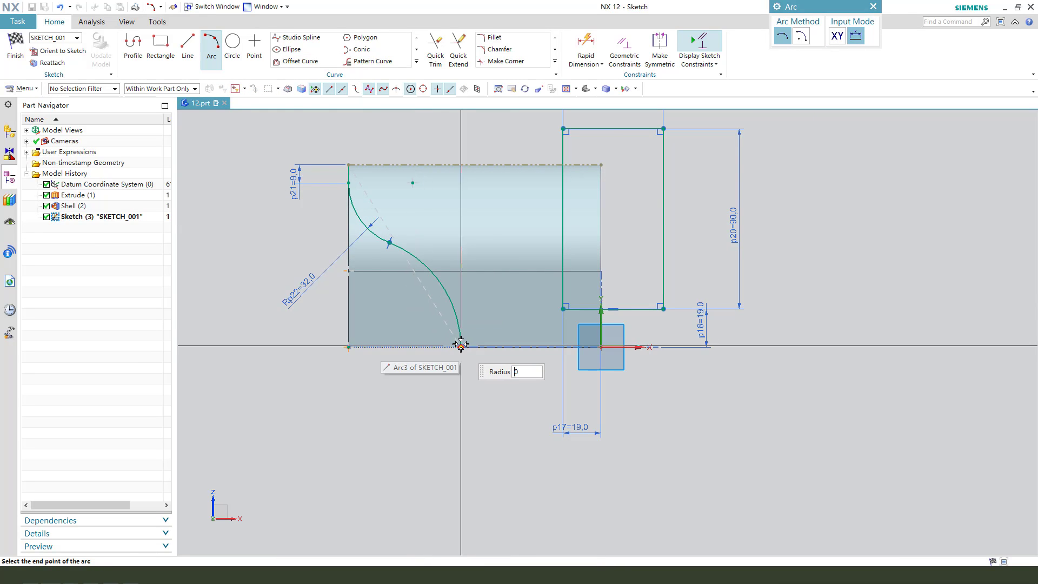
click(460, 344)
scroll(436, 292, down, 3)
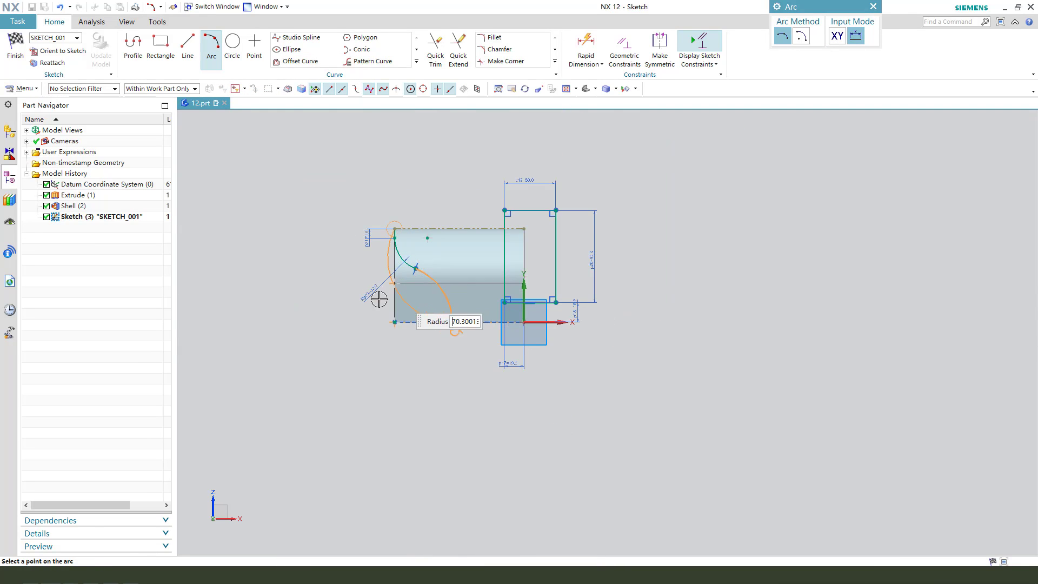
click(258, 276)
key(Escape)
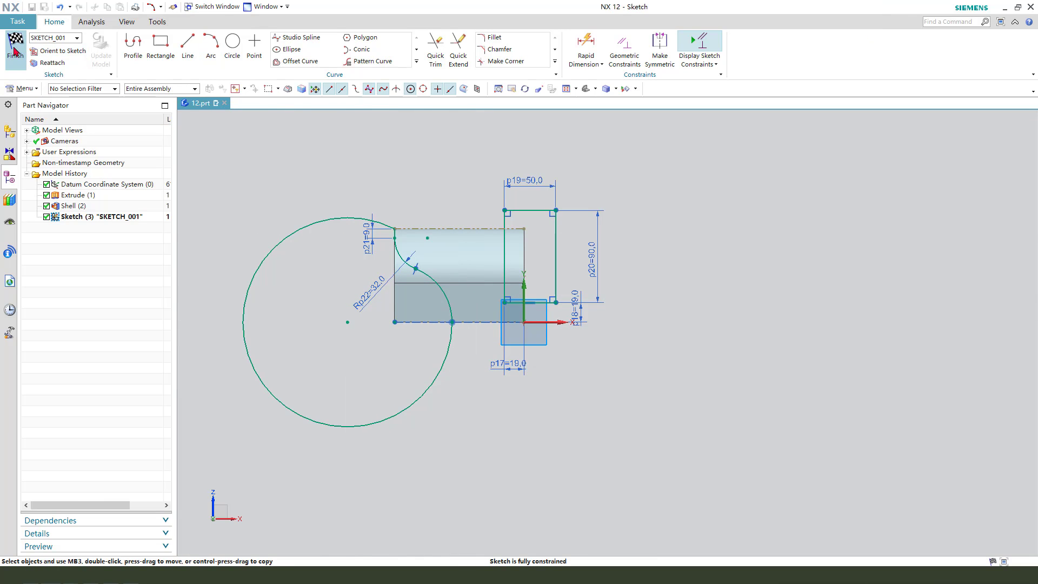
- Finish the side sketch and extrude its profiles symmetrically 210 mm, subtracting them from the cover
click(15, 51)
key(x)
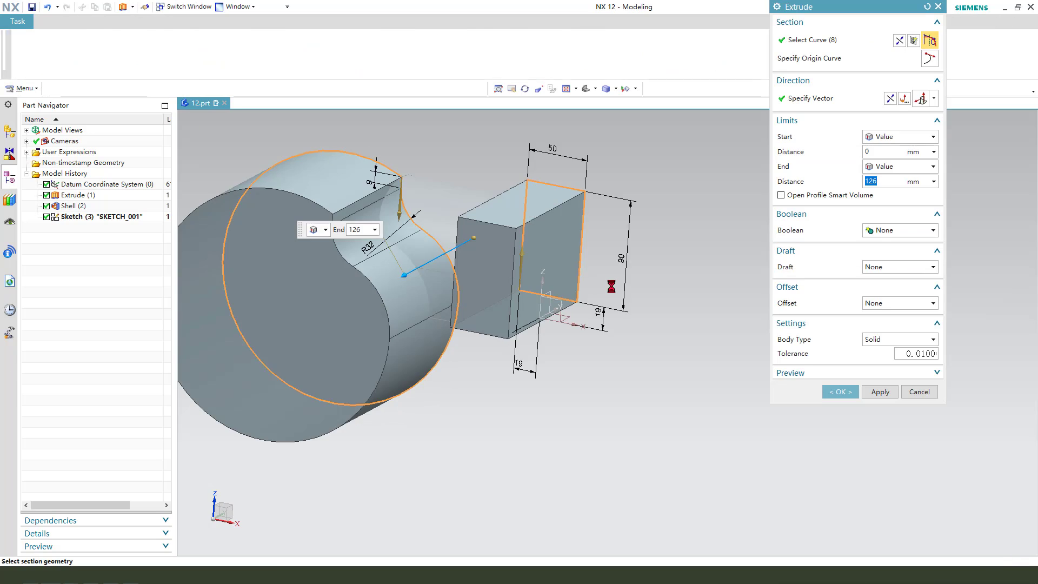
middle_drag(484, 269, 714, 310)
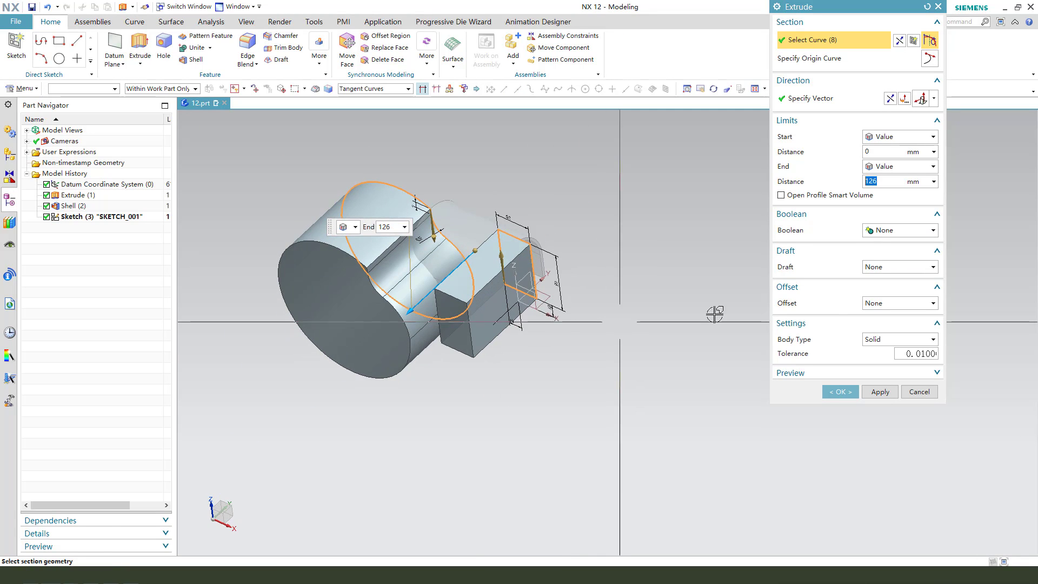
click(892, 167)
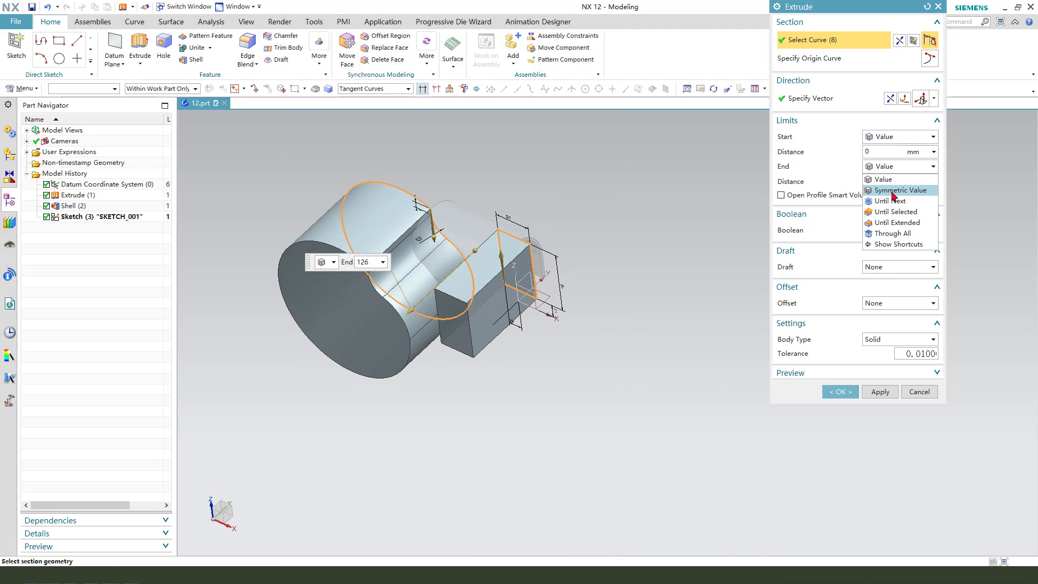
click(892, 192)
scroll(618, 221, down, 2)
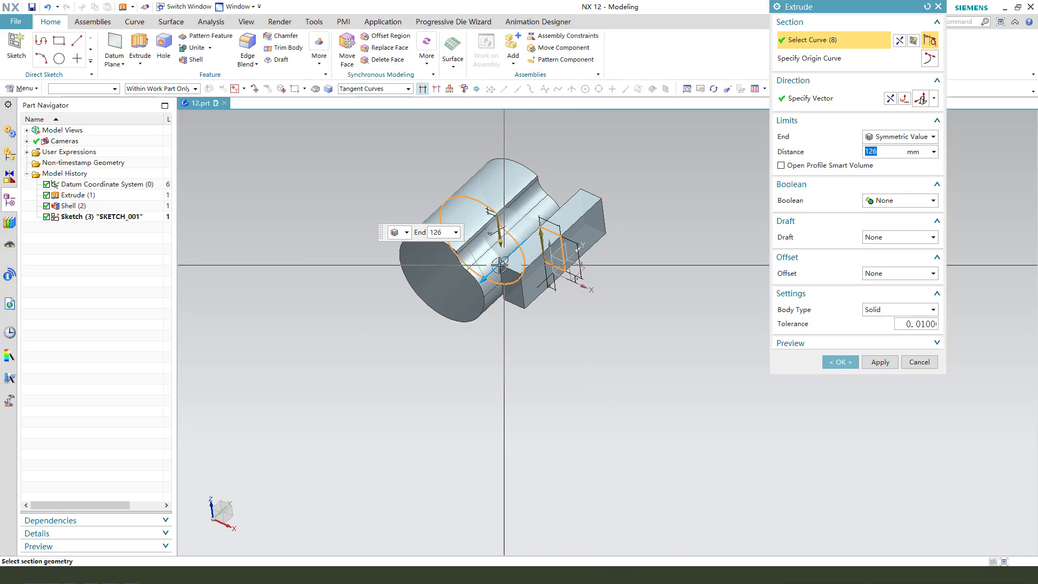
drag(485, 283, 458, 309)
click(906, 200)
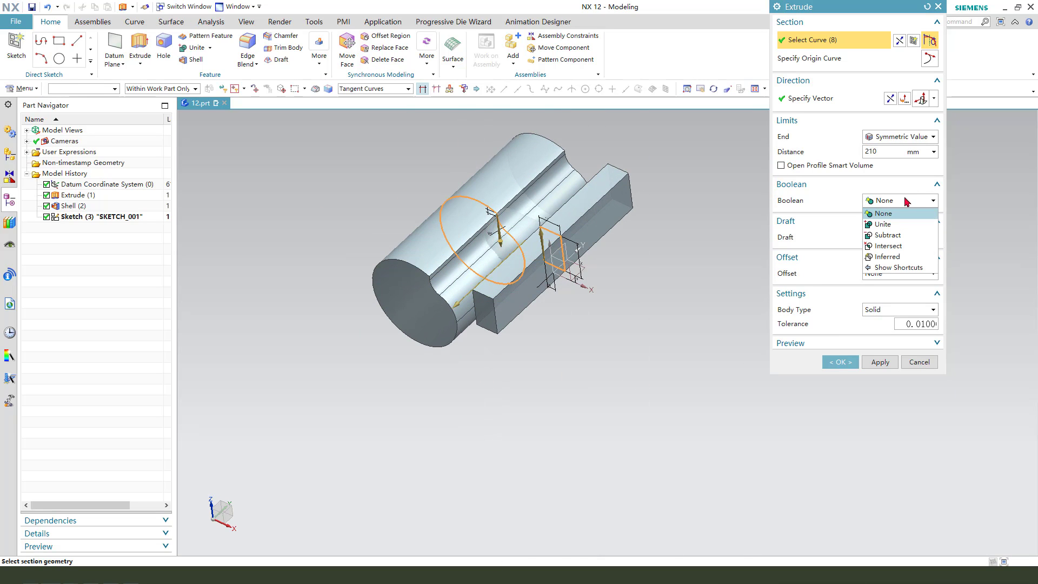
click(887, 235)
click(840, 361)
- Blend the two corner edges where the arch's open end meets the lower tabs with a 19 mm radius
scroll(653, 292, up, 2)
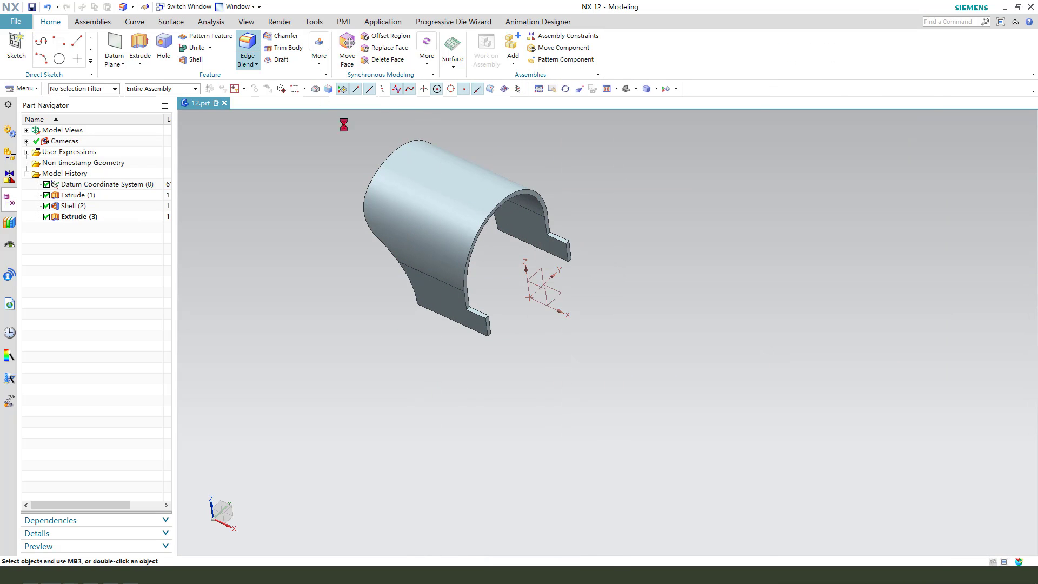
scroll(489, 323, up, 5)
click(459, 307)
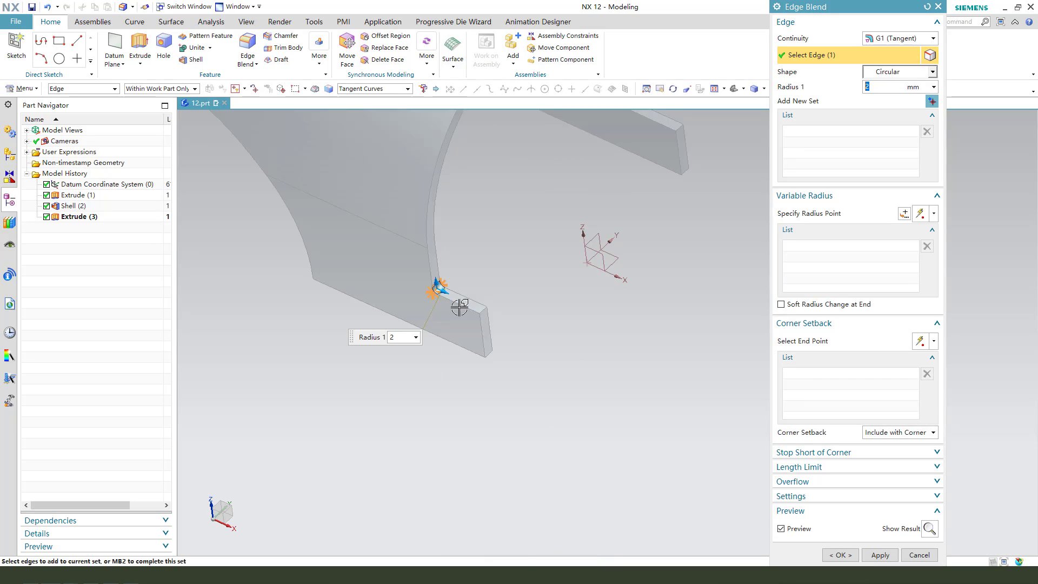
scroll(459, 307, down, 3)
scroll(527, 196, up, 3)
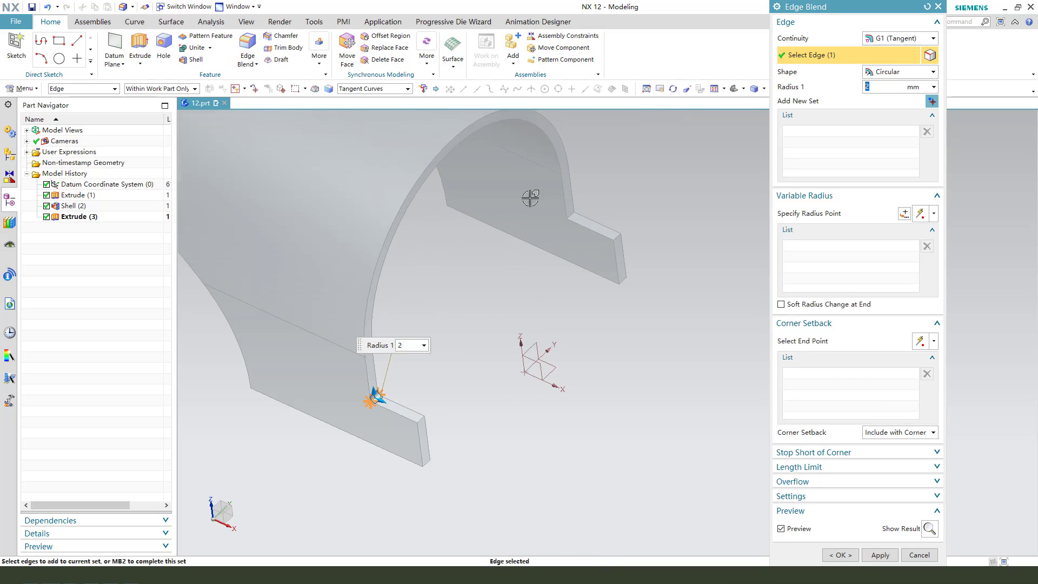
click(578, 219)
scroll(496, 238, down, 2)
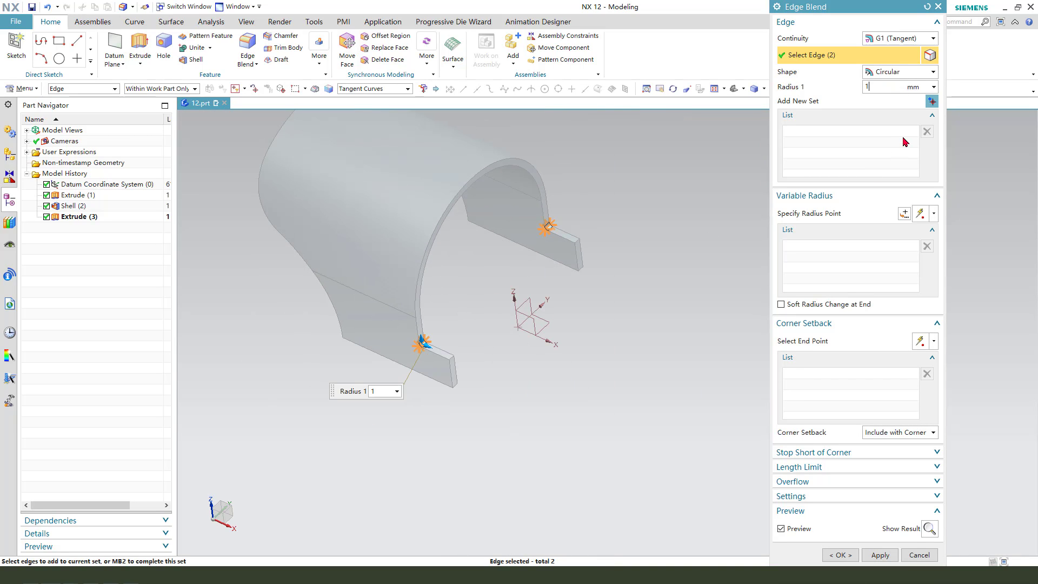
text(9)
key(Return)
click(839, 555)
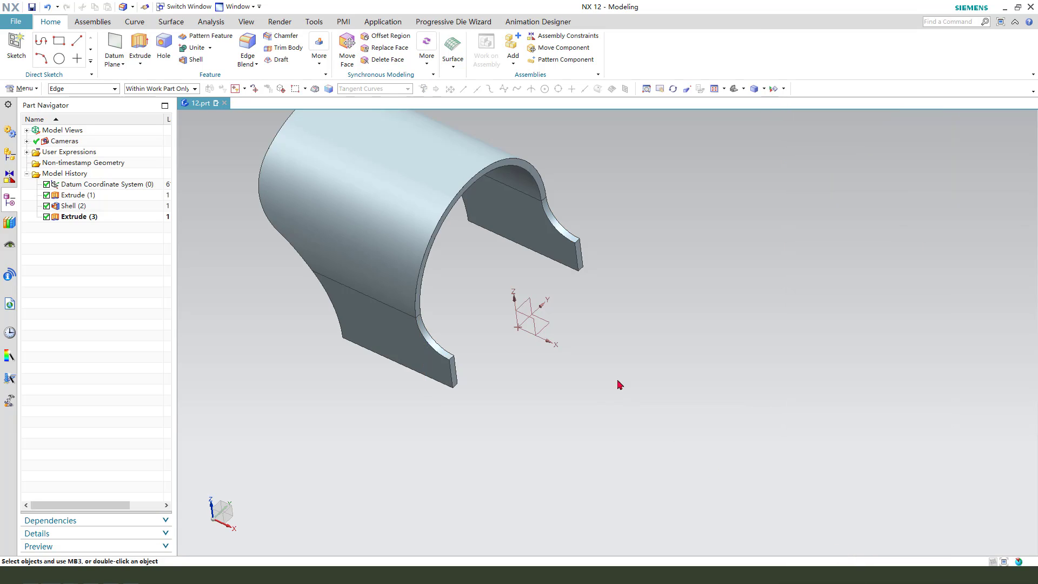
- Start an extrude and create a new section sketch on the datum's horizontal XY plane
middle_drag(619, 385, 584, 297)
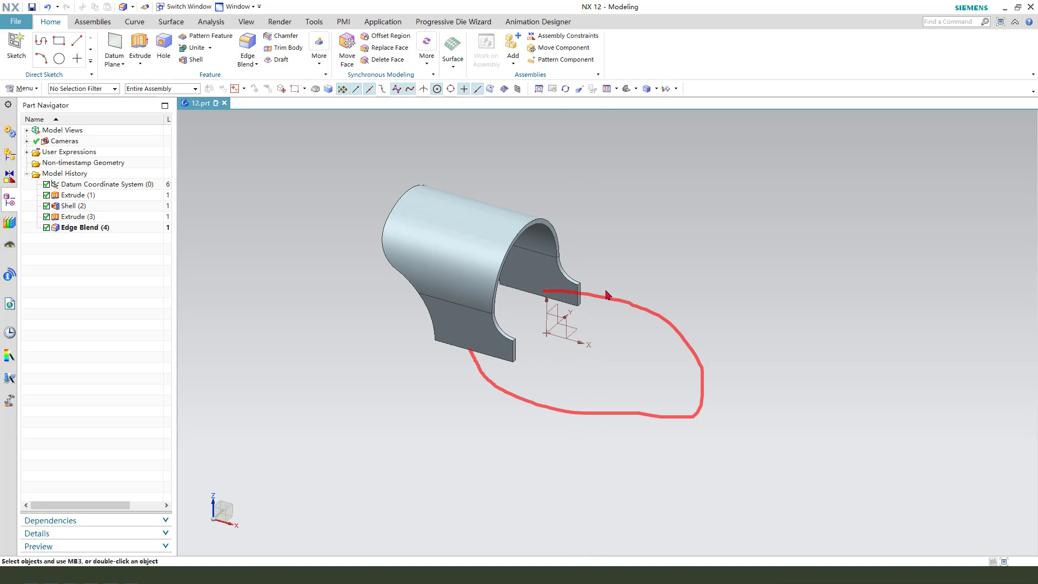
key(Escape)
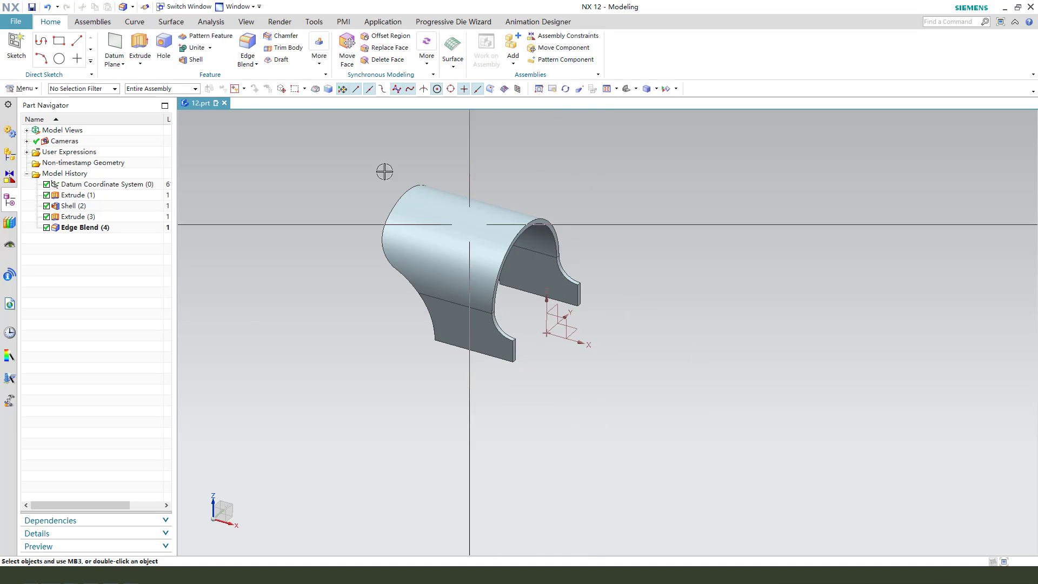
click(147, 50)
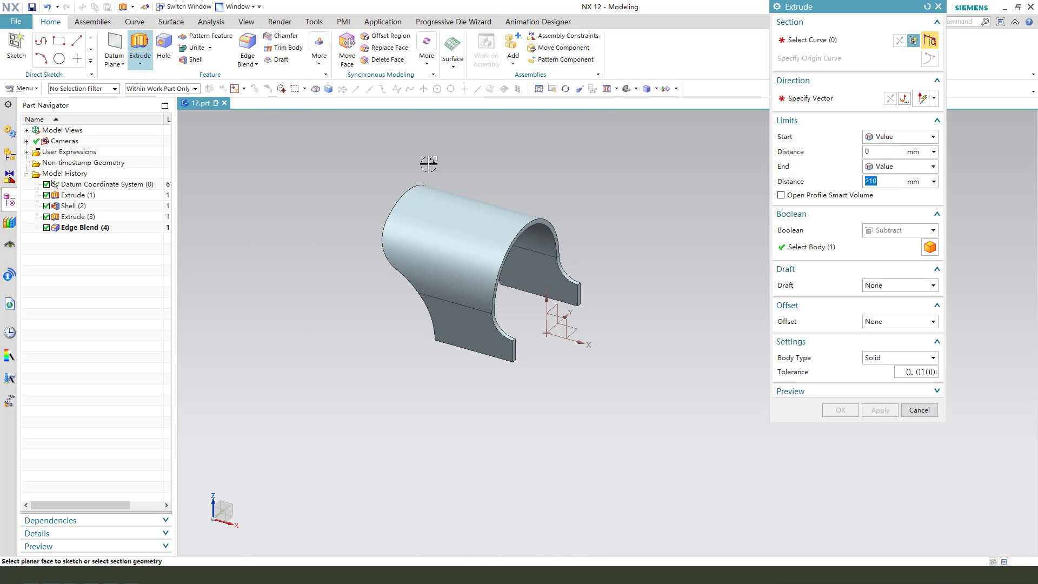
click(576, 327)
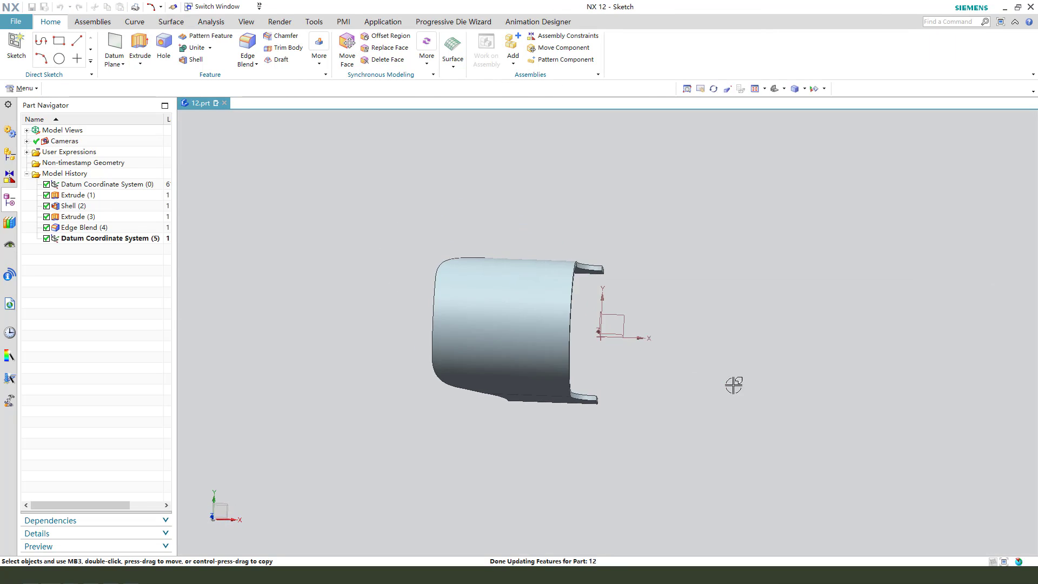
scroll(623, 367, up, 1)
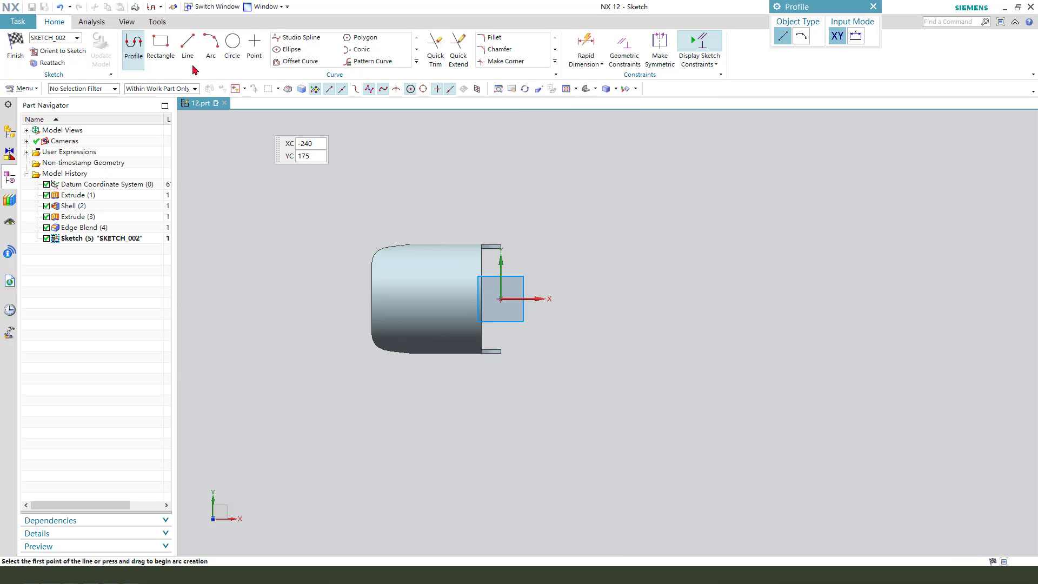
- Sketch a rectangle about 140 mm long and 135 mm high, starting over the cover's open end and extending beyond the tabs
click(161, 46)
click(450, 232)
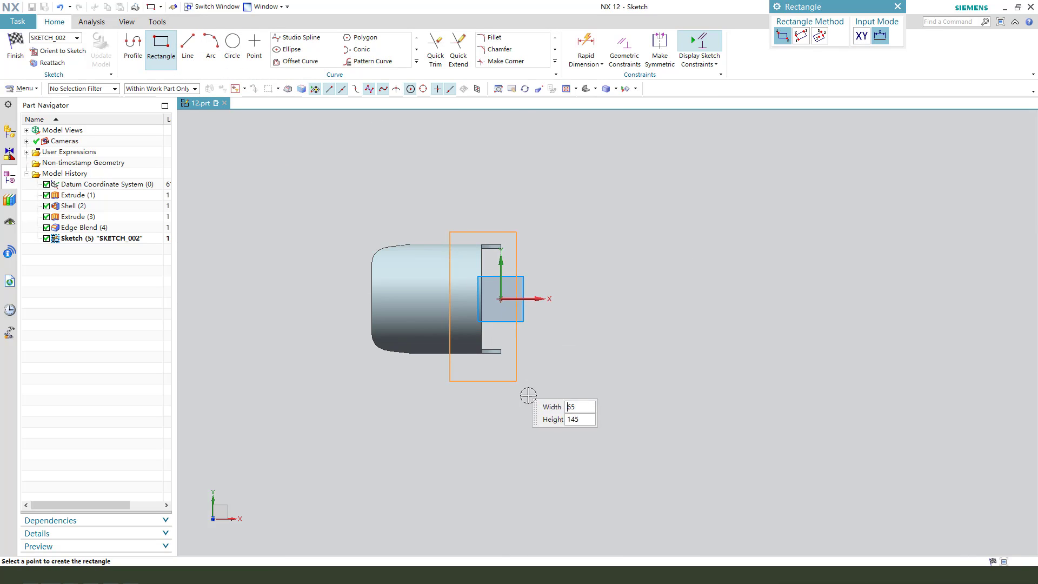
click(591, 368)
key(Escape)
scroll(688, 326, up, 2)
- Close the rectangle's far side with a center-based semicircular arc of about 67.5 mm radius bulging away from the cover
click(211, 46)
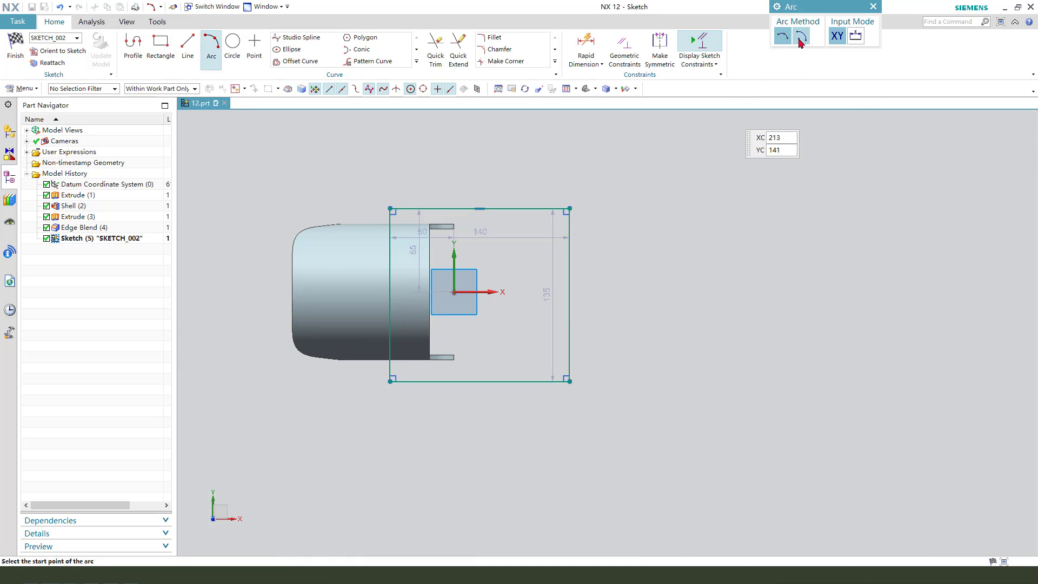
click(801, 38)
click(569, 298)
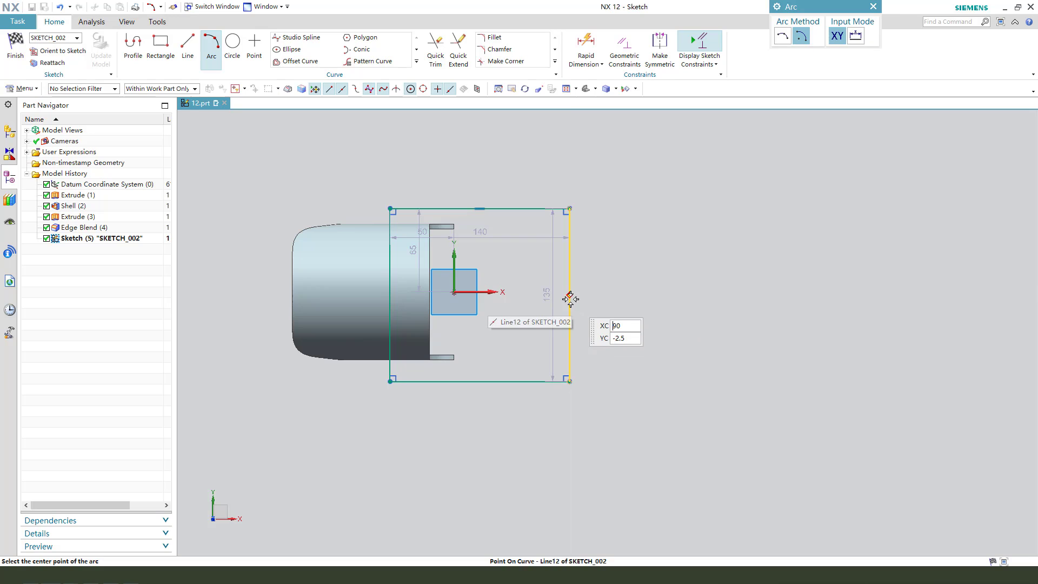
click(569, 208)
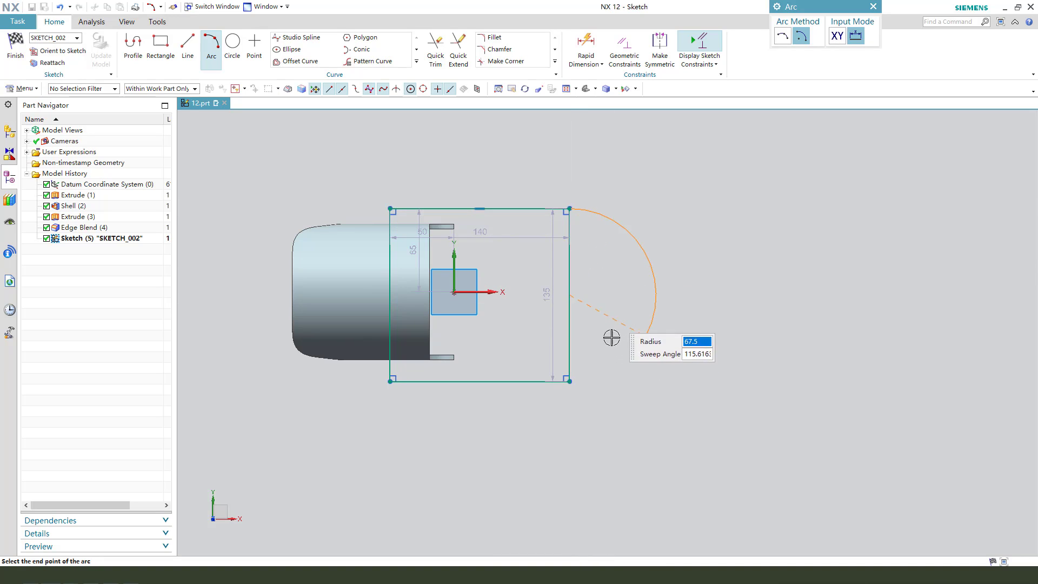
click(572, 381)
key(Escape)
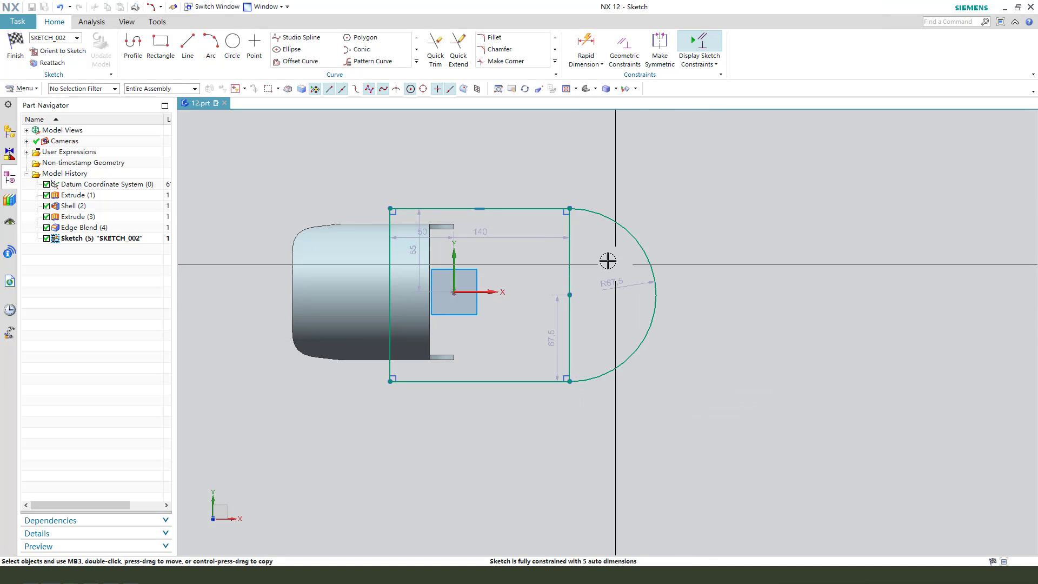
- Convert the rectangle's two vertical sides to reference lines, leaving an open U-shaped profile
click(574, 256)
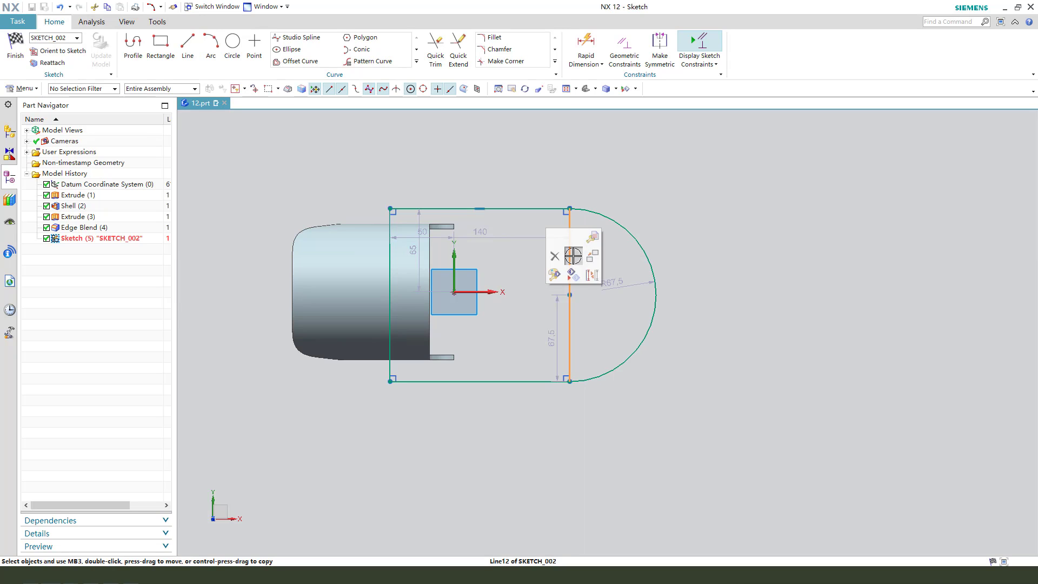
click(589, 274)
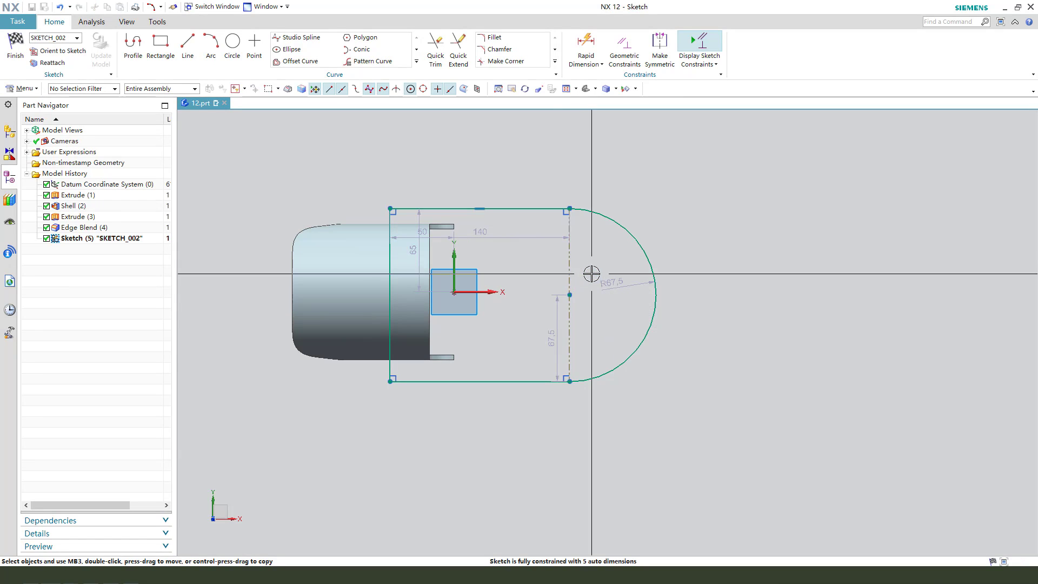
click(392, 270)
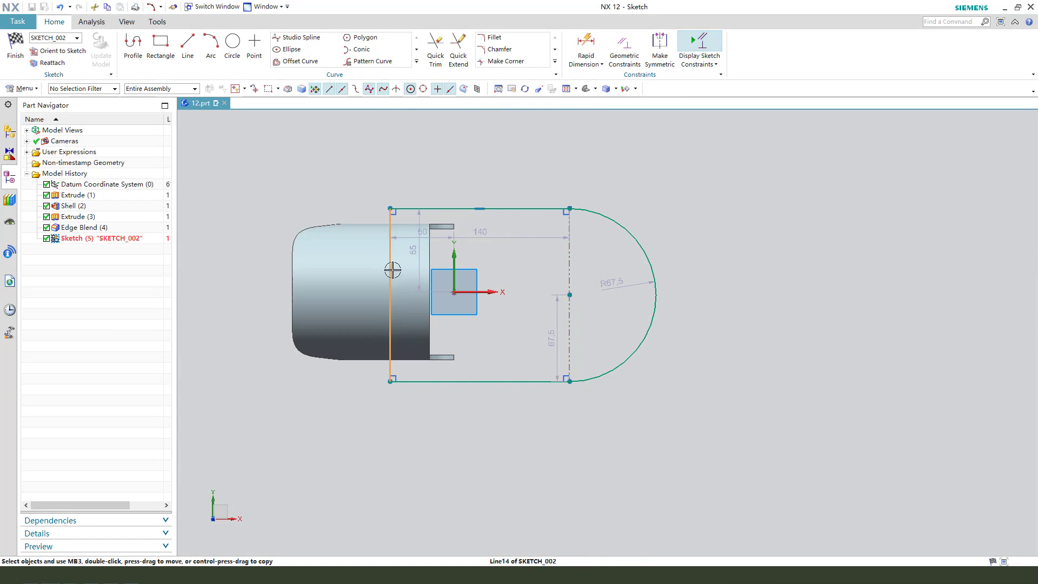
click(403, 282)
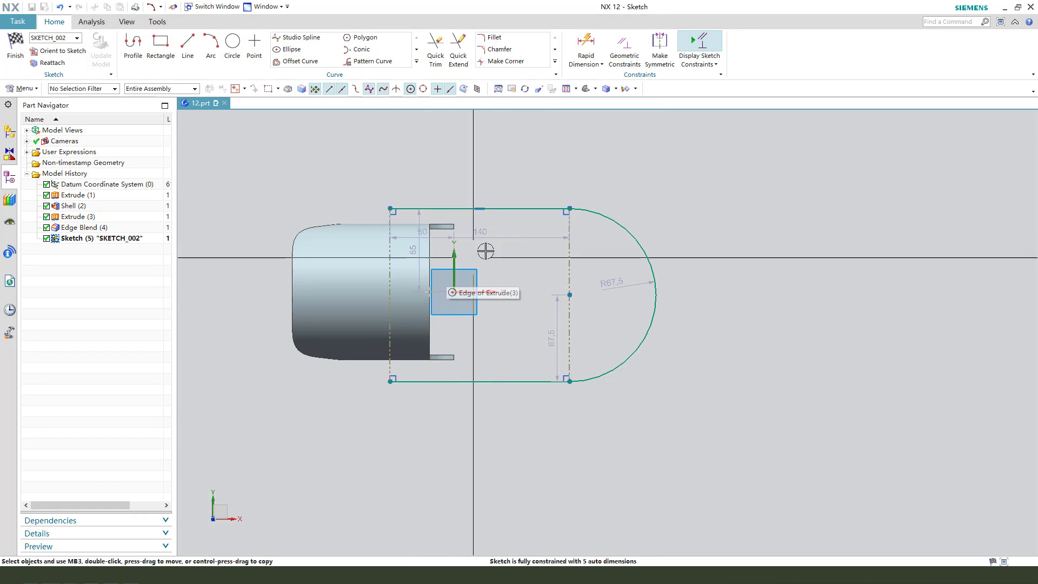
- Move the length dimension above the profile and dimension the vertical reference line at the arc to 114.2-12 mm
drag(502, 232, 485, 169)
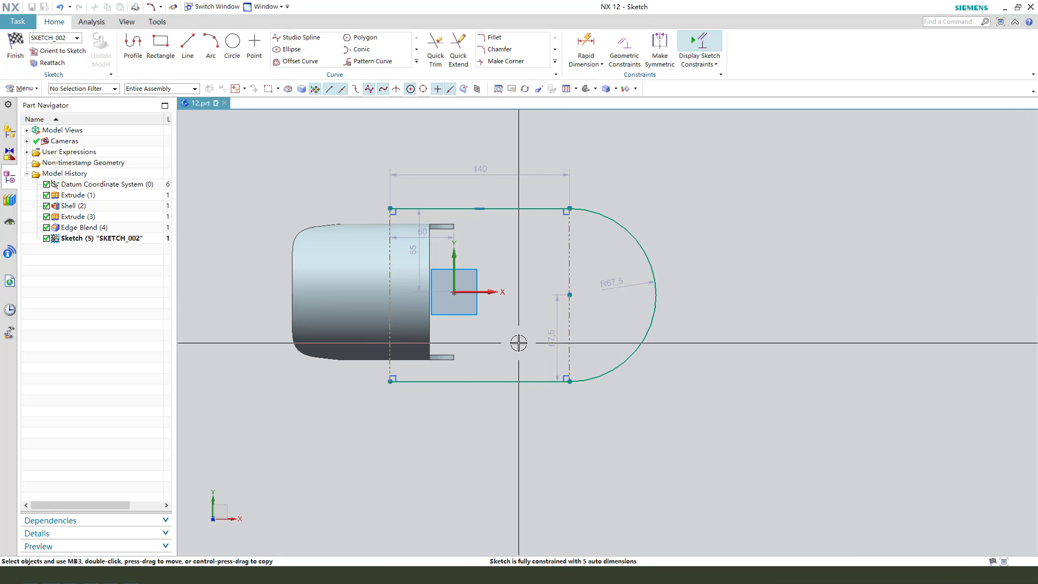
click(569, 260)
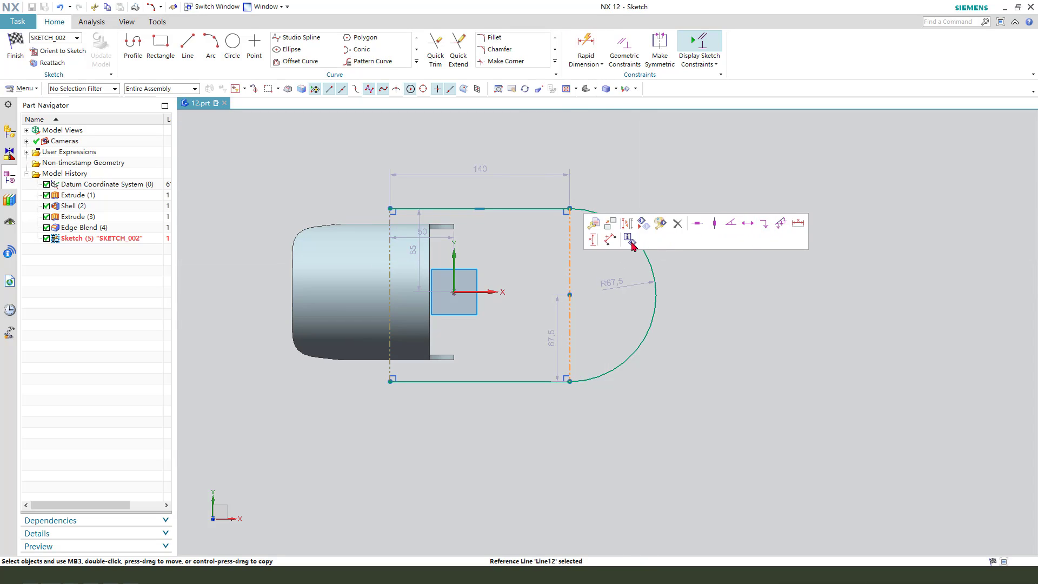
click(629, 239)
click(570, 290)
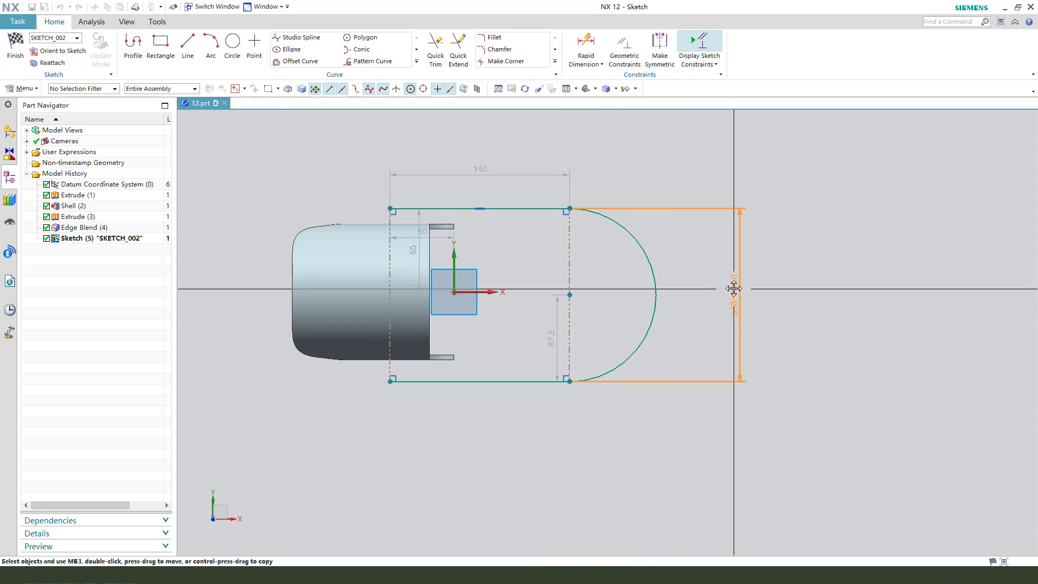
click(734, 289)
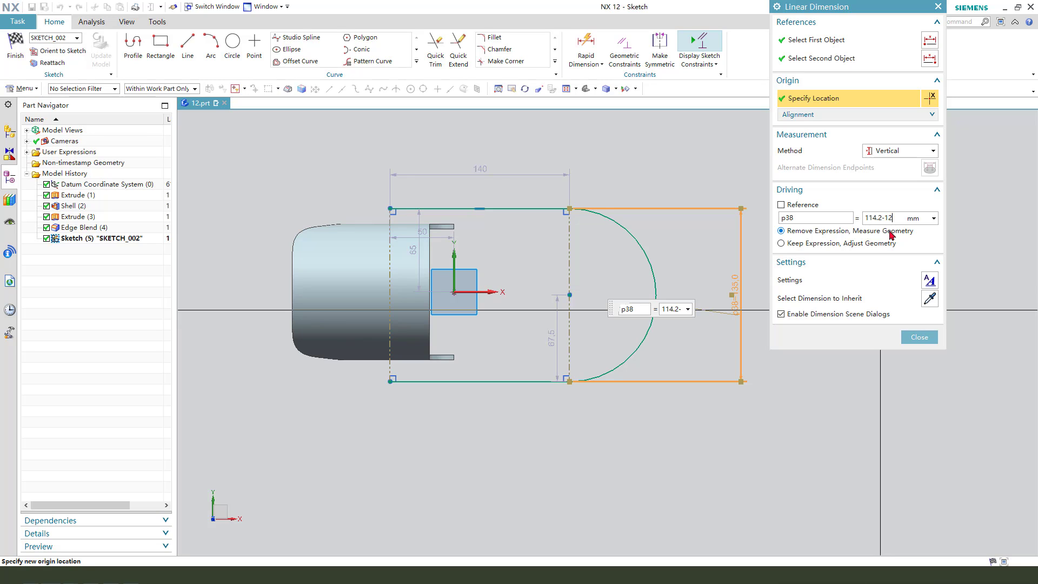
key(Return)
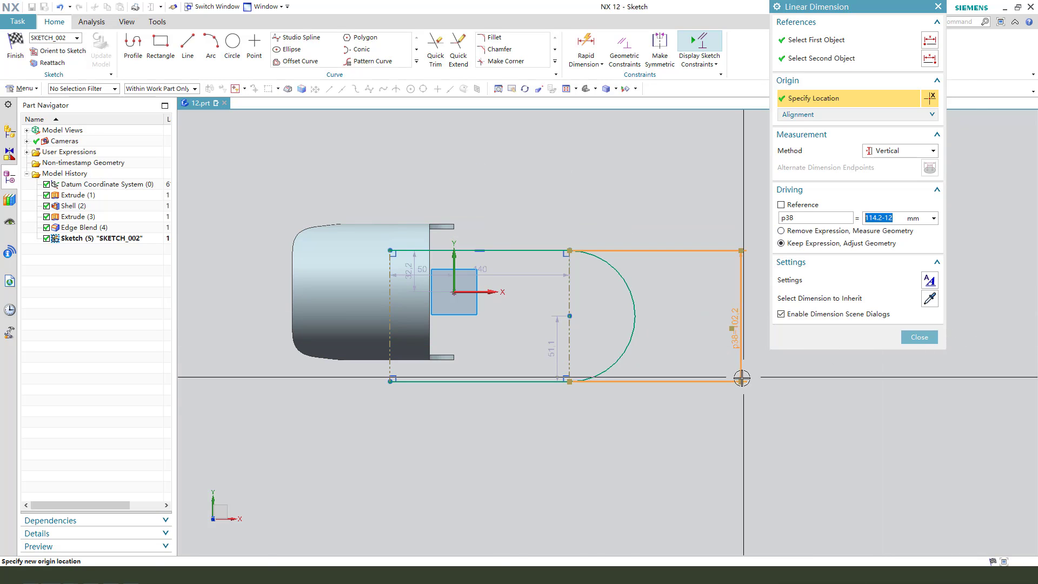
middle_click(719, 278)
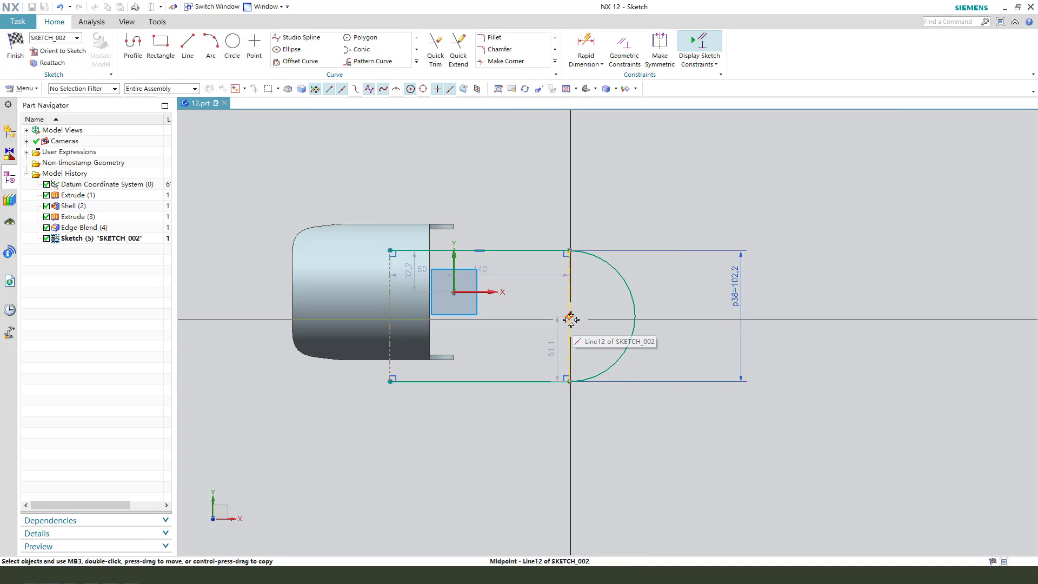
- Align the arc-side reference line's midpoint with the X axis and set the cover-side reference line 36 mm from the Y axis
click(495, 292)
click(518, 278)
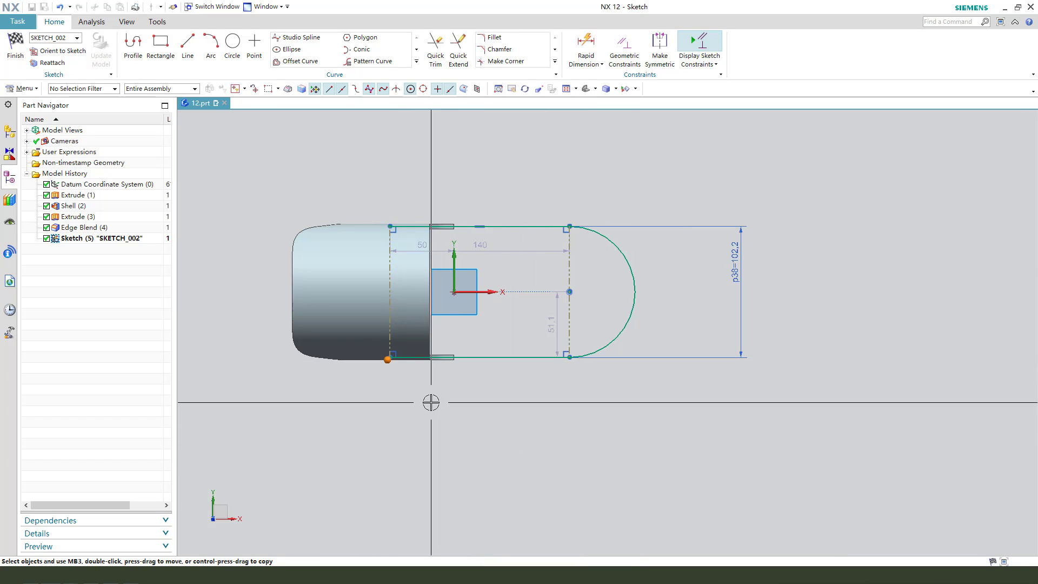
scroll(429, 398, up, 1)
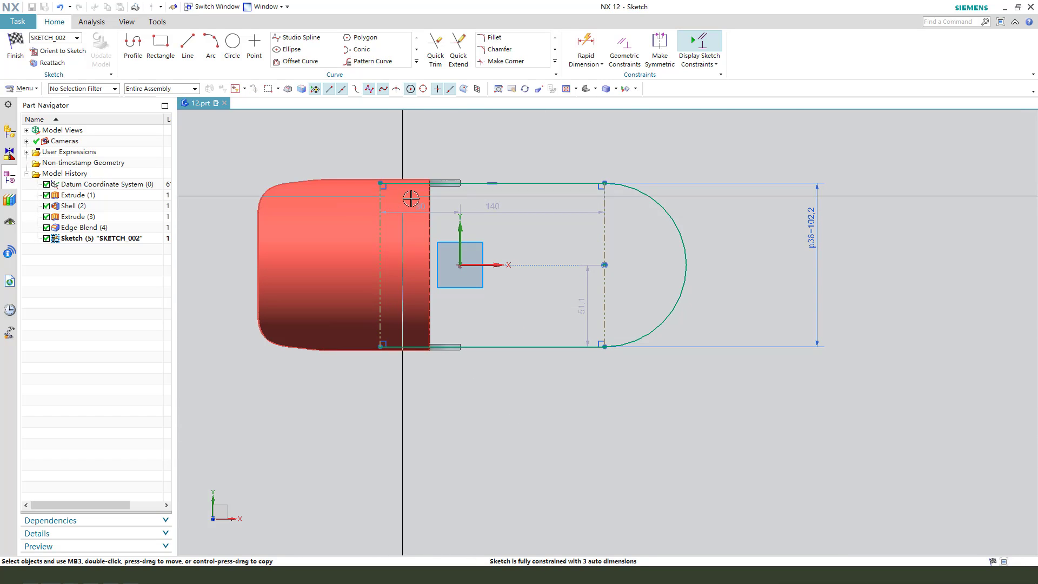
drag(418, 210, 415, 136)
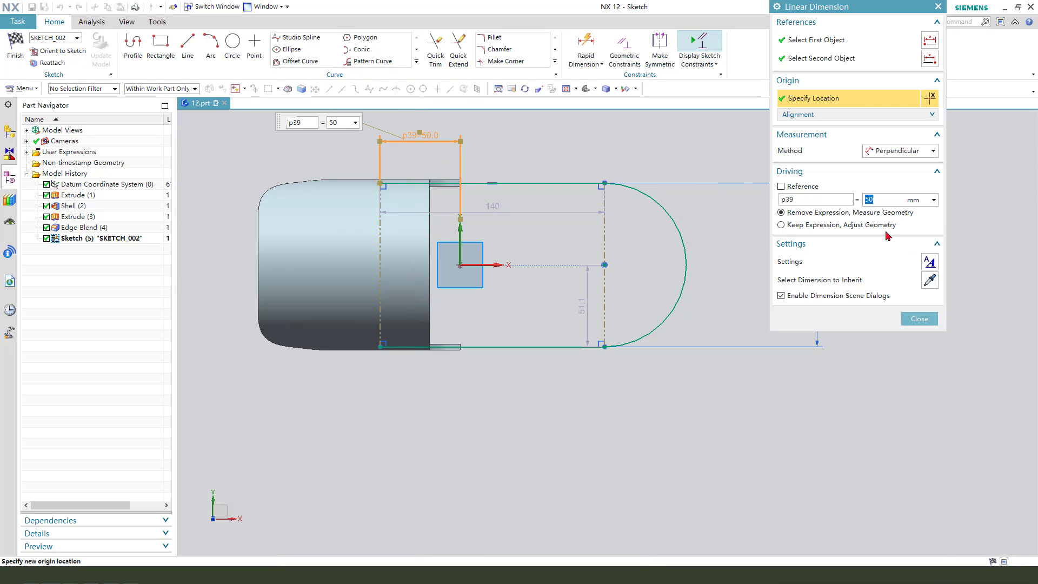
click(887, 232)
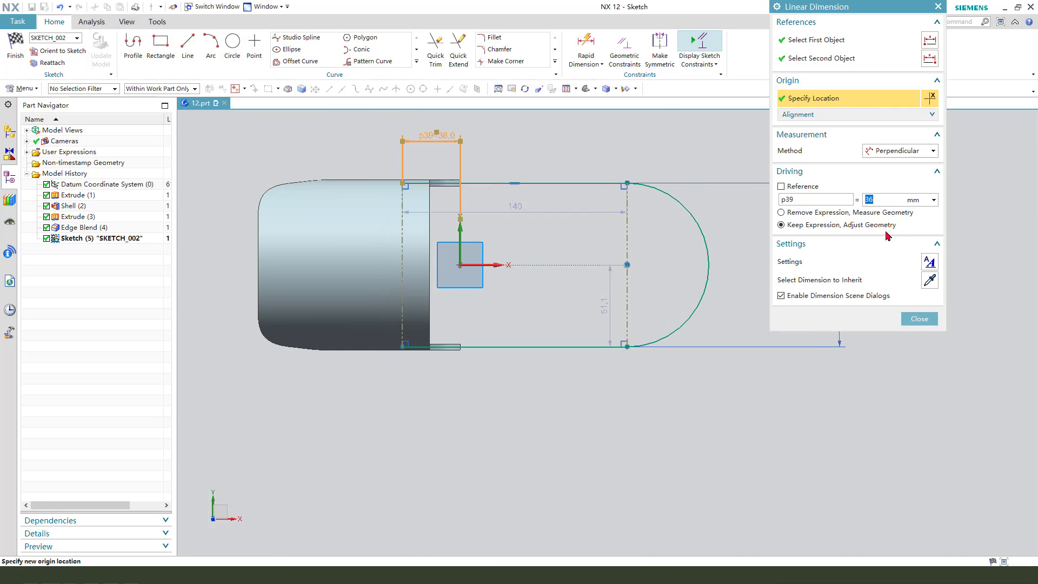
middle_click(653, 258)
- Move the U profile's overall length dimension above the sketch and set it to 87 mm
drag(584, 220, 508, 124)
double_click(508, 124)
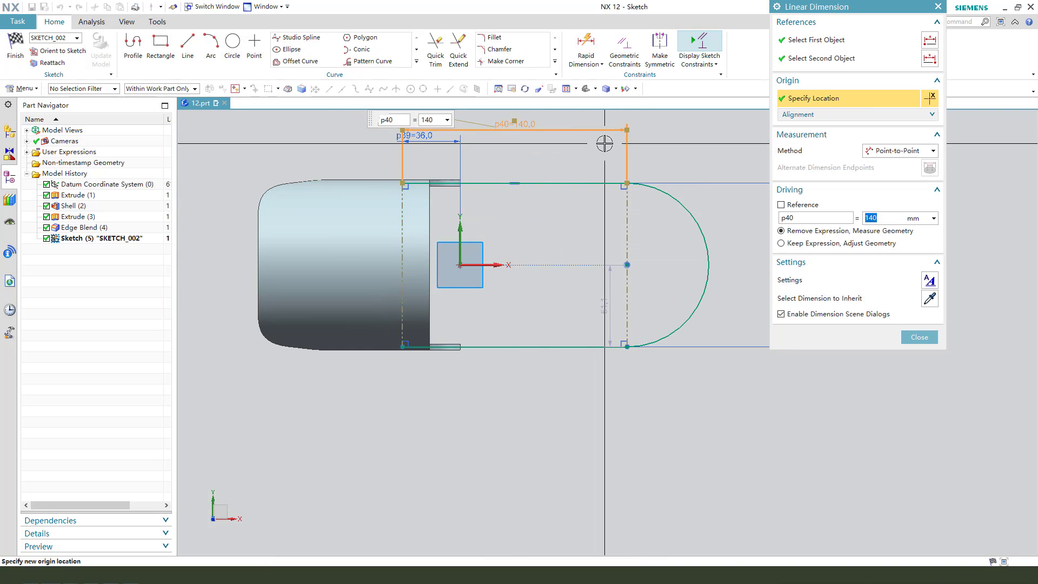
middle_click(535, 209)
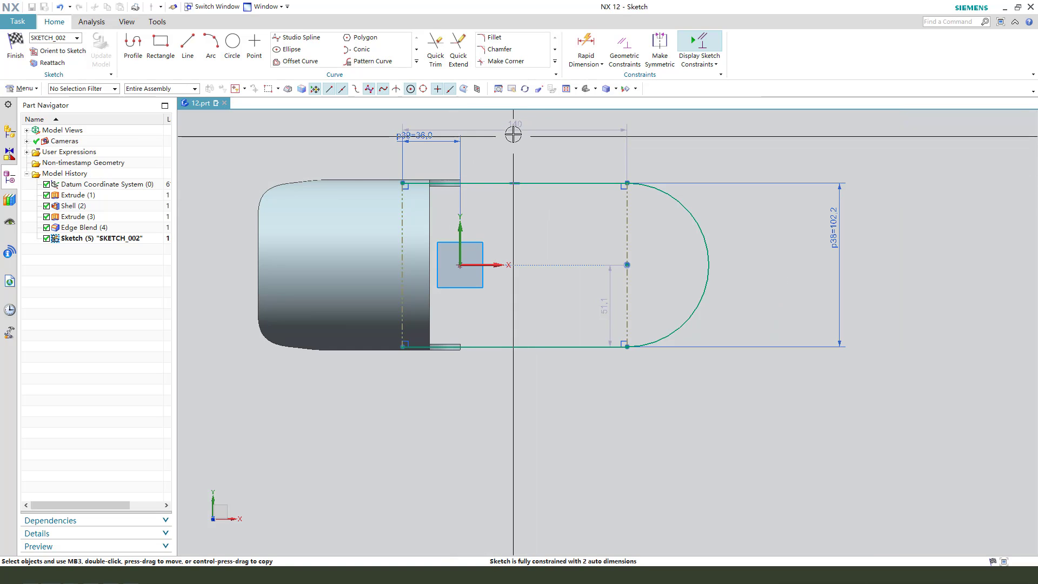
double_click(476, 129)
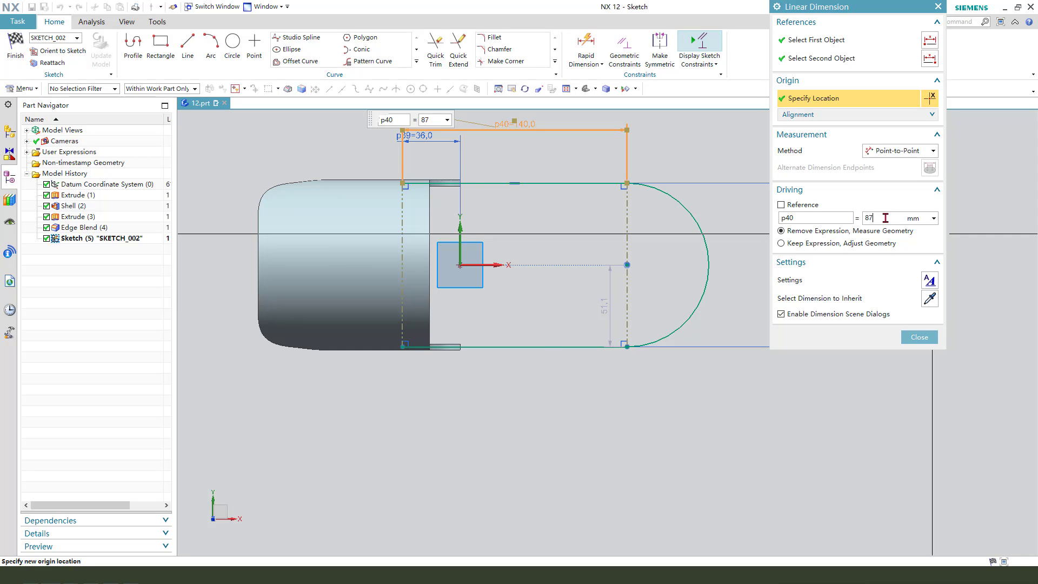
text(87)
key(Return)
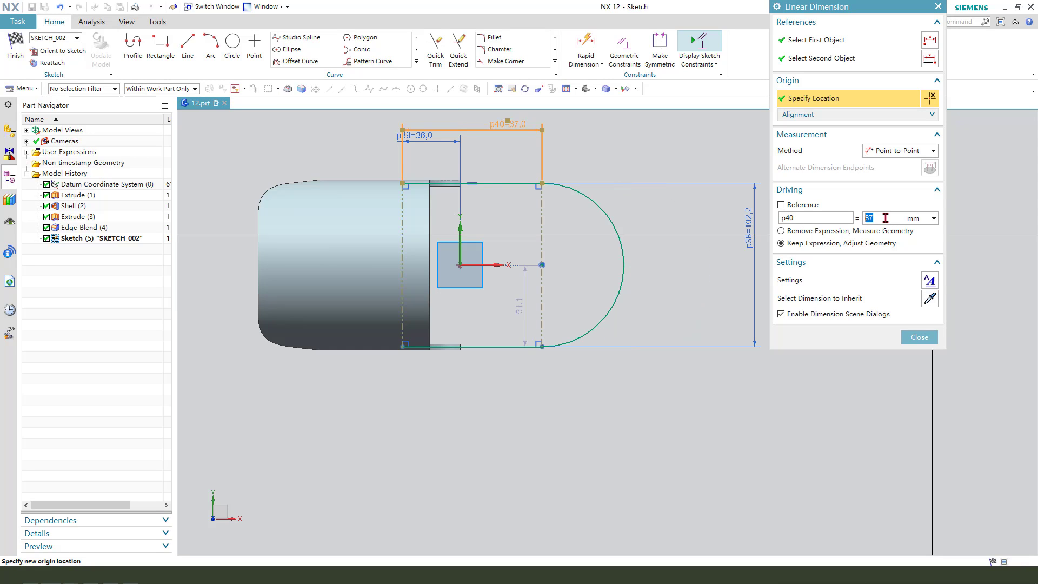
- Reposition the 36 mm offset dimension and the arc-side half-width dimension for clearer spacing, and finish the sketch
middle_click(515, 277)
drag(434, 138, 440, 156)
drag(520, 308, 559, 299)
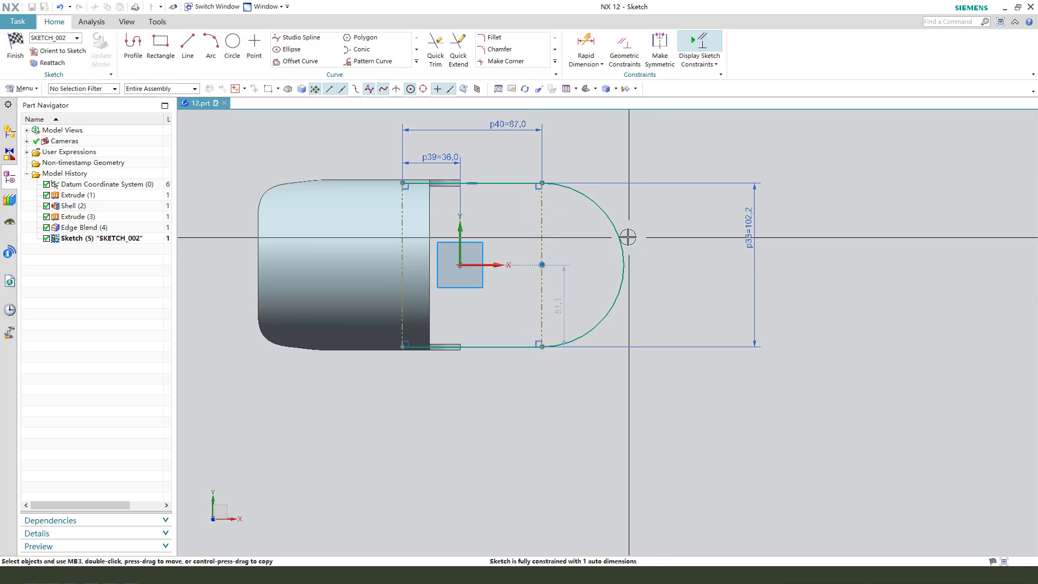
scroll(516, 320, down, 1)
scroll(505, 336, up, 1)
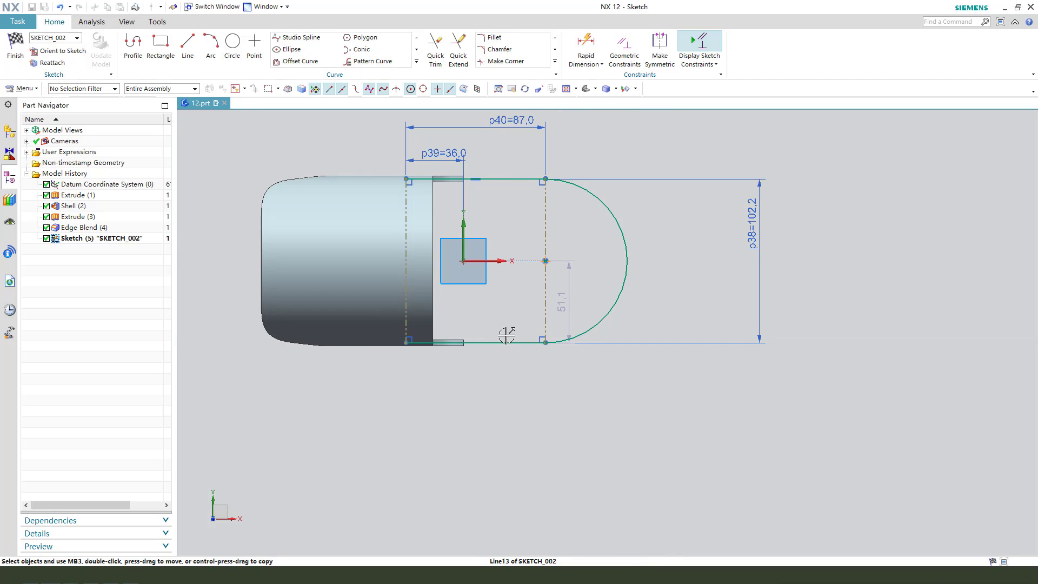
scroll(496, 308, down, 1)
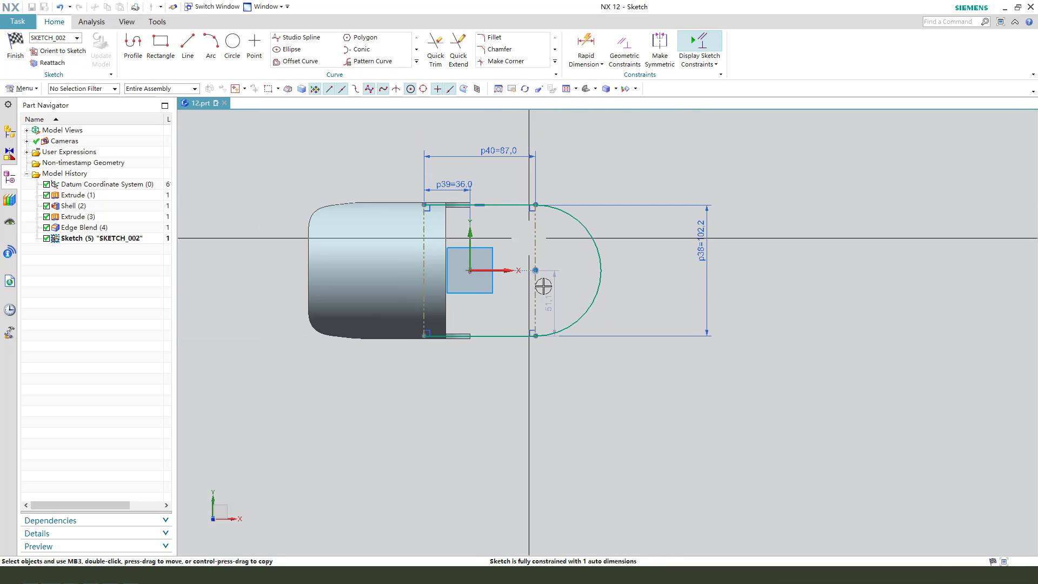
click(17, 60)
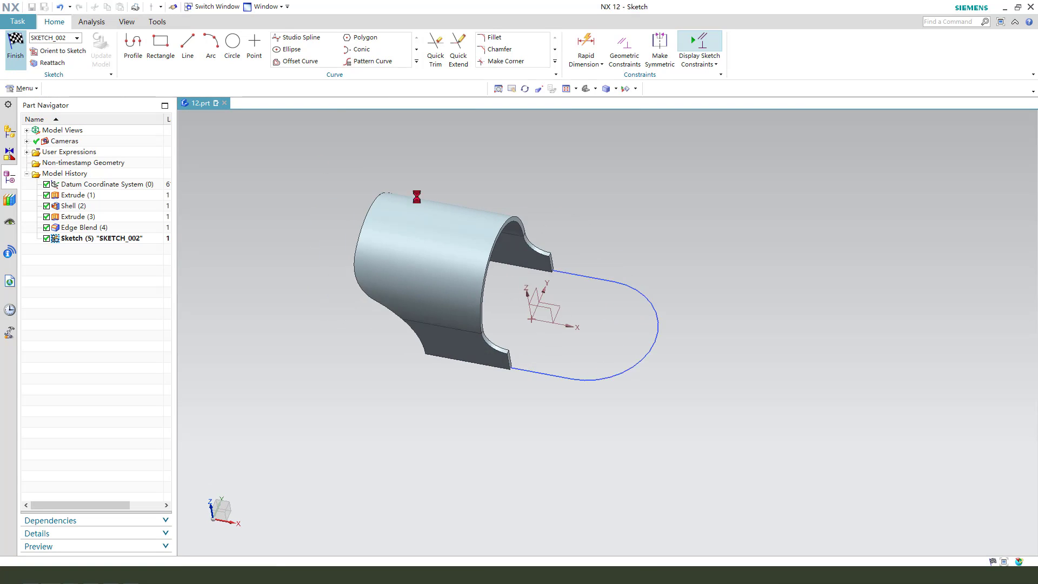
- Set up an Extrude of the U profile in the reversed, downward direction with an end distance of 5 mm
key(x)
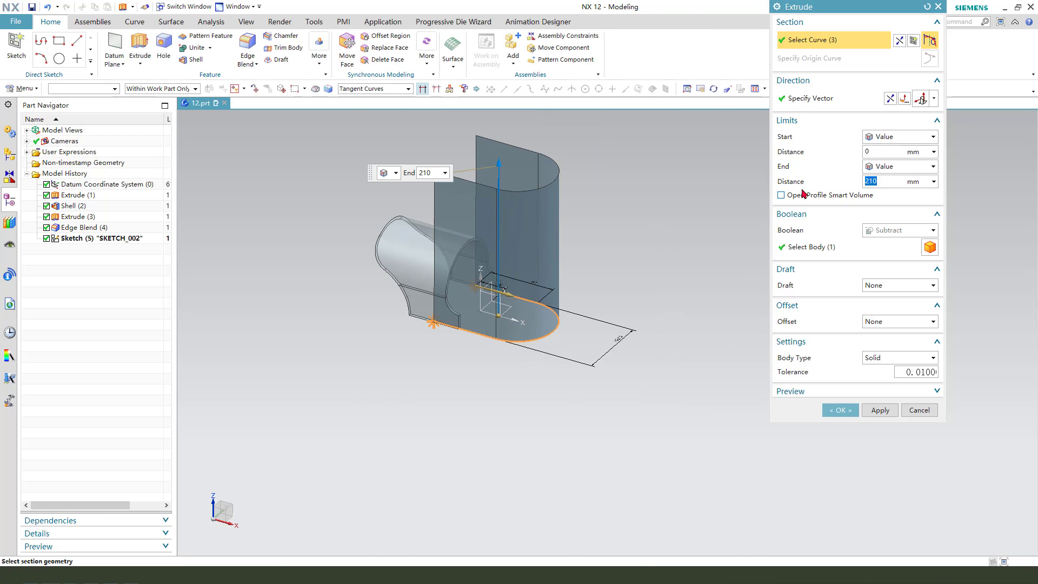
click(890, 98)
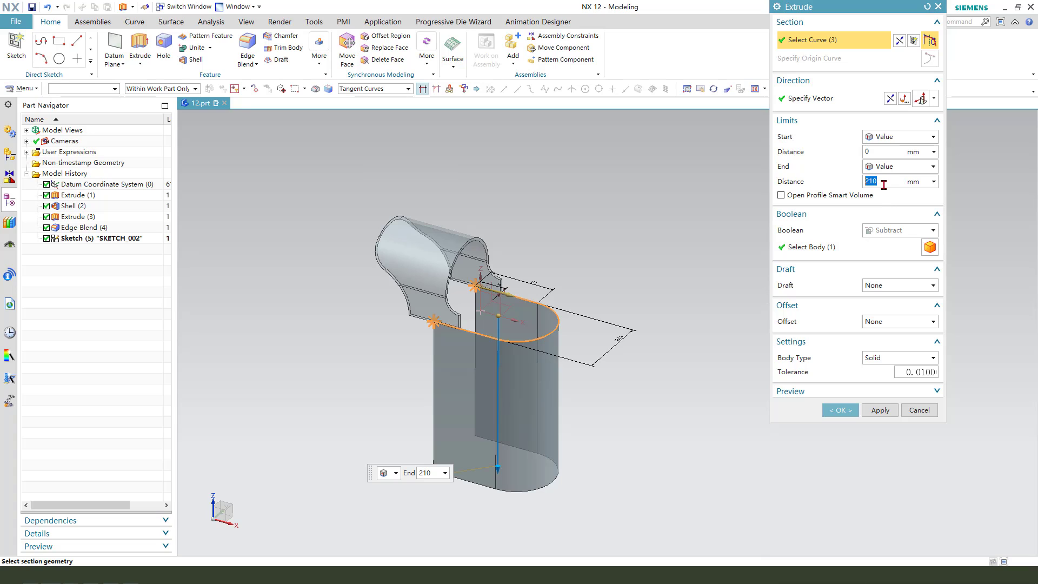
key(Return)
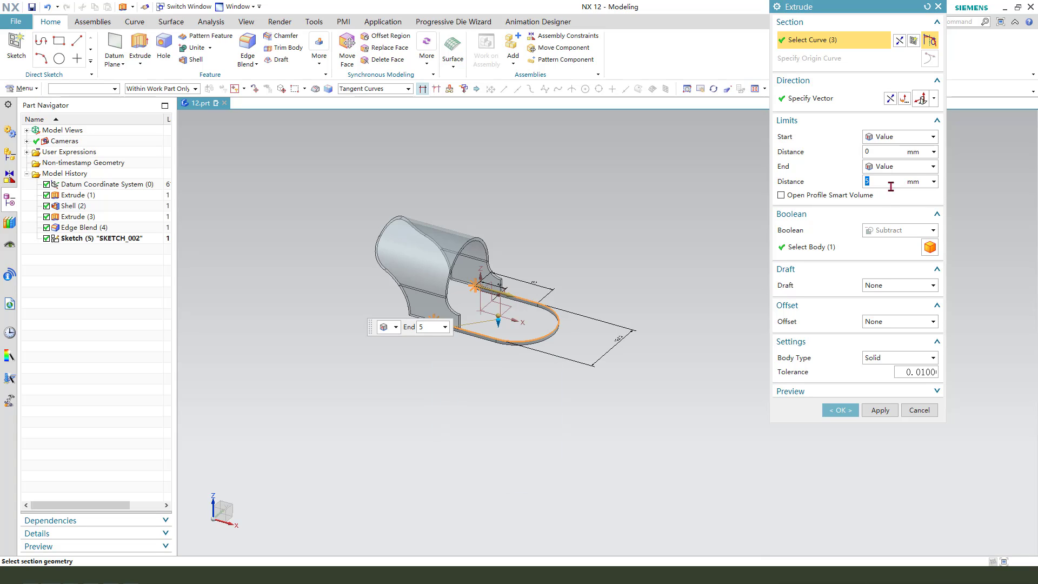
- Set the extrusion's Boolean to None, add a Symmetric offset of 6 mm, and create the ring bracket body
click(917, 232)
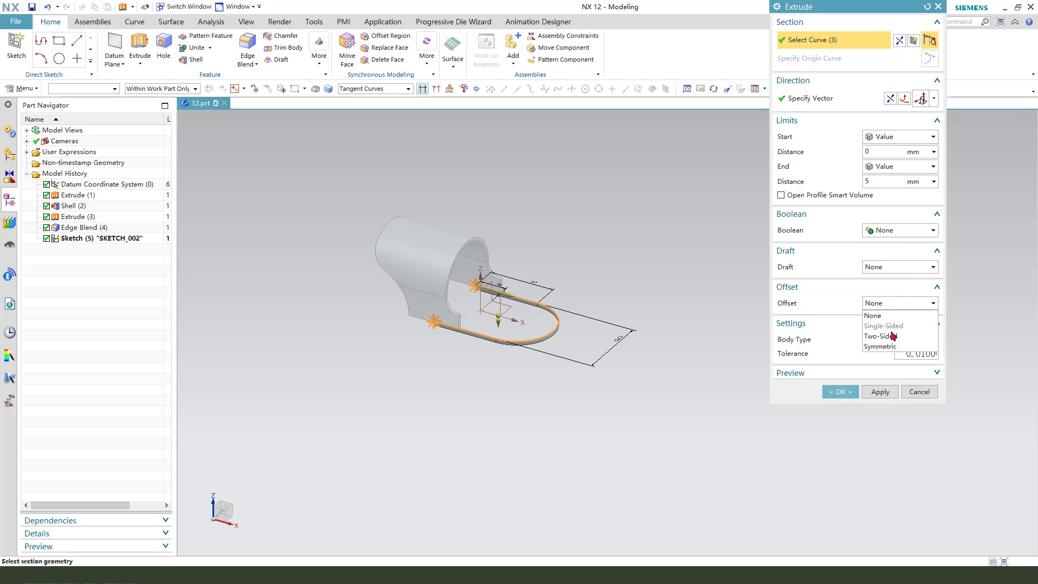
click(882, 336)
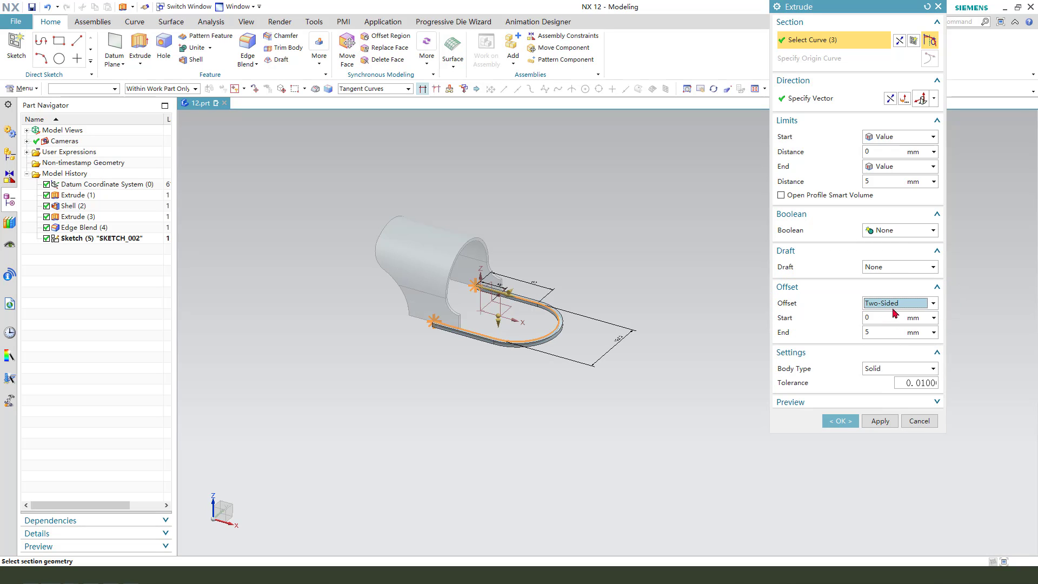
click(882, 346)
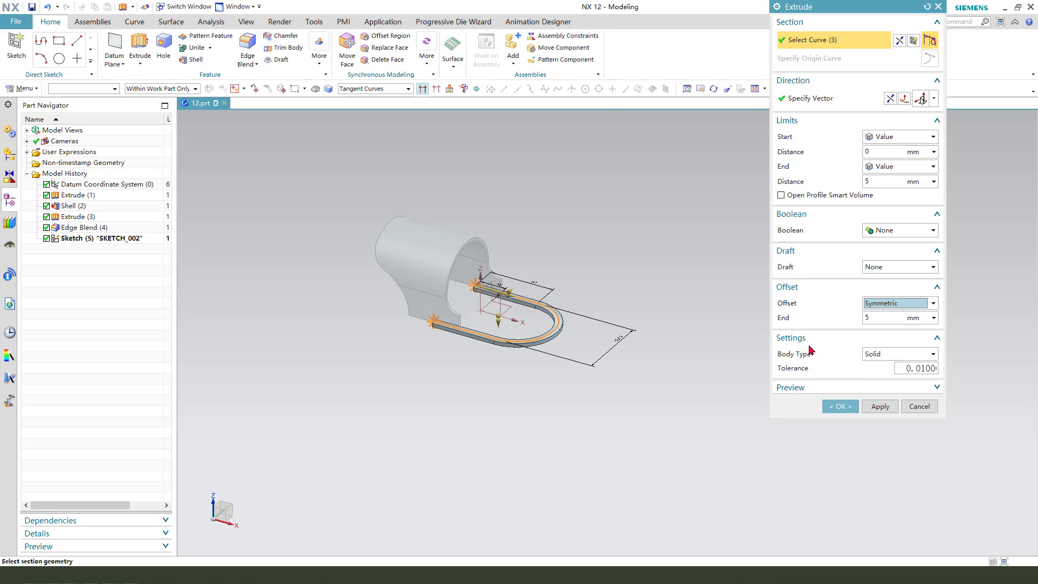
middle_drag(607, 329, 768, 352)
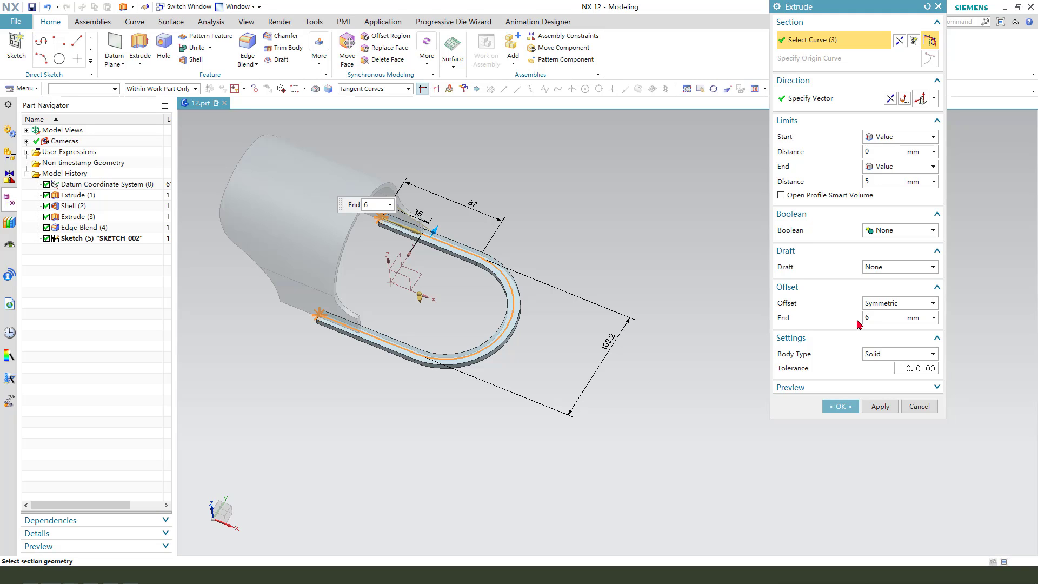
key(Return)
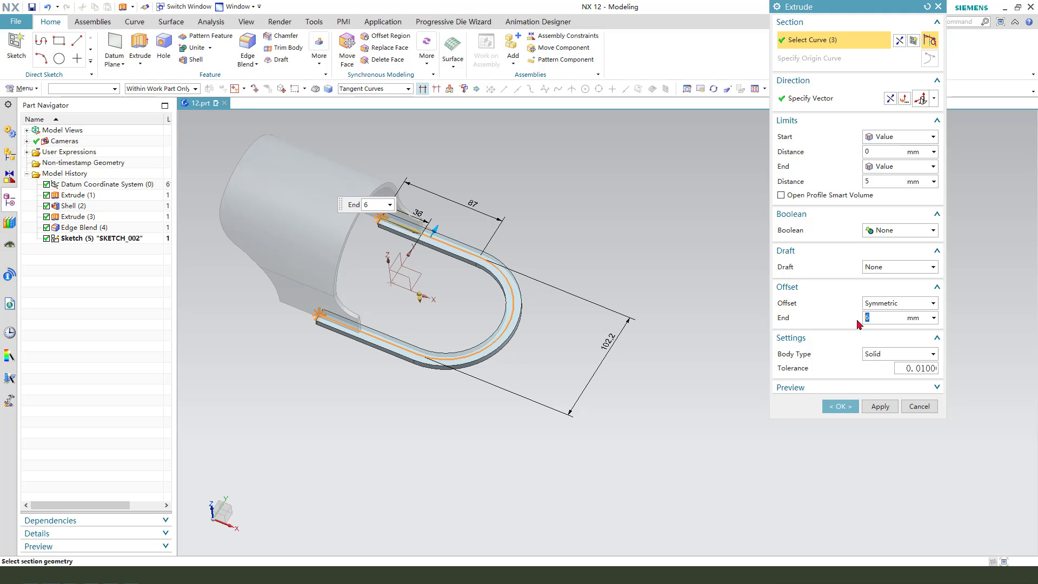
click(839, 407)
- Round the free end of the bracket's negative-Y leg with a three-face blend using its two side faces and the end face
middle_drag(454, 385, 528, 243)
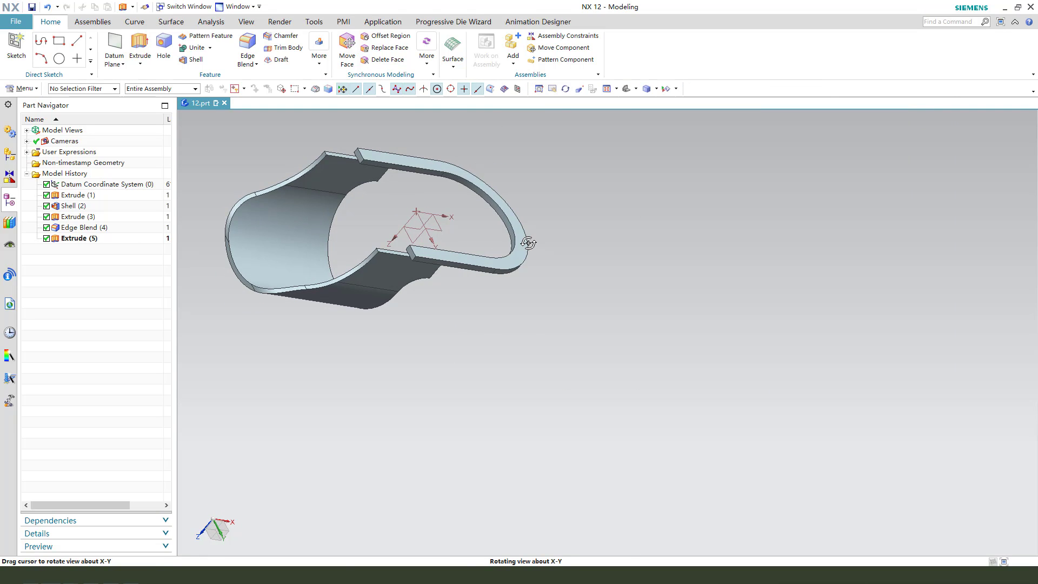
scroll(371, 139, up, 1)
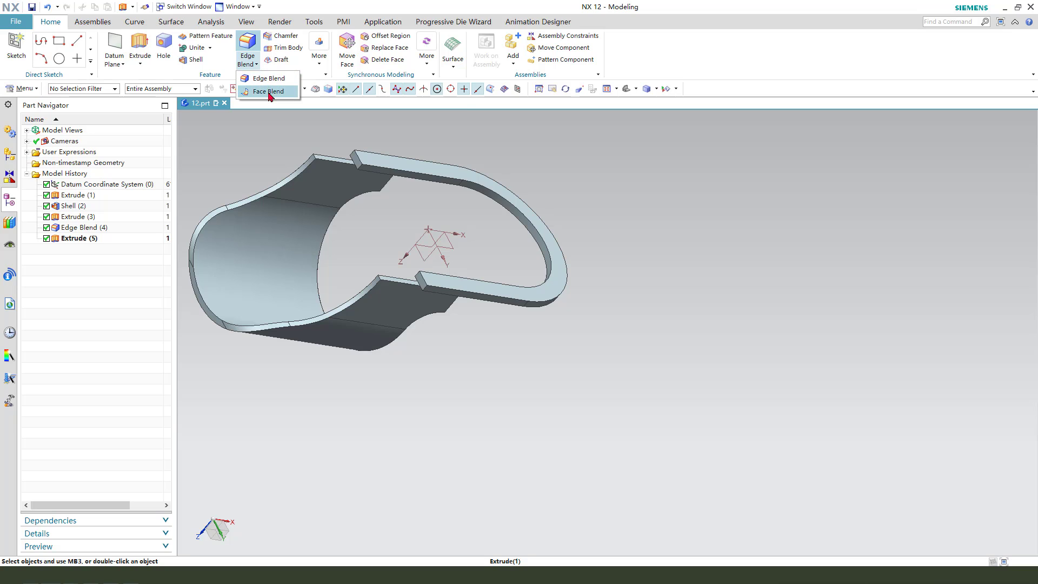
click(268, 92)
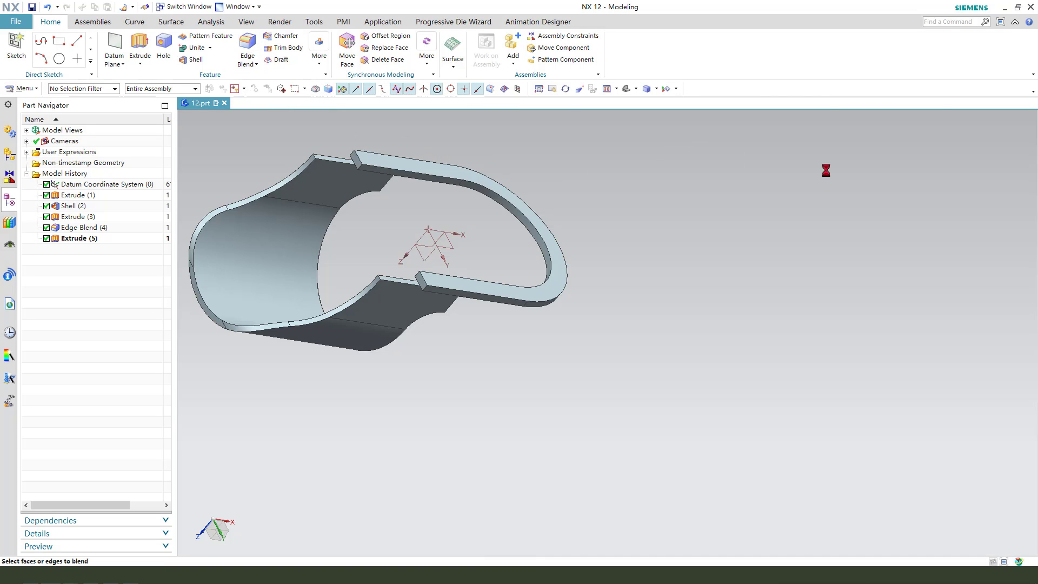
scroll(383, 159, up, 2)
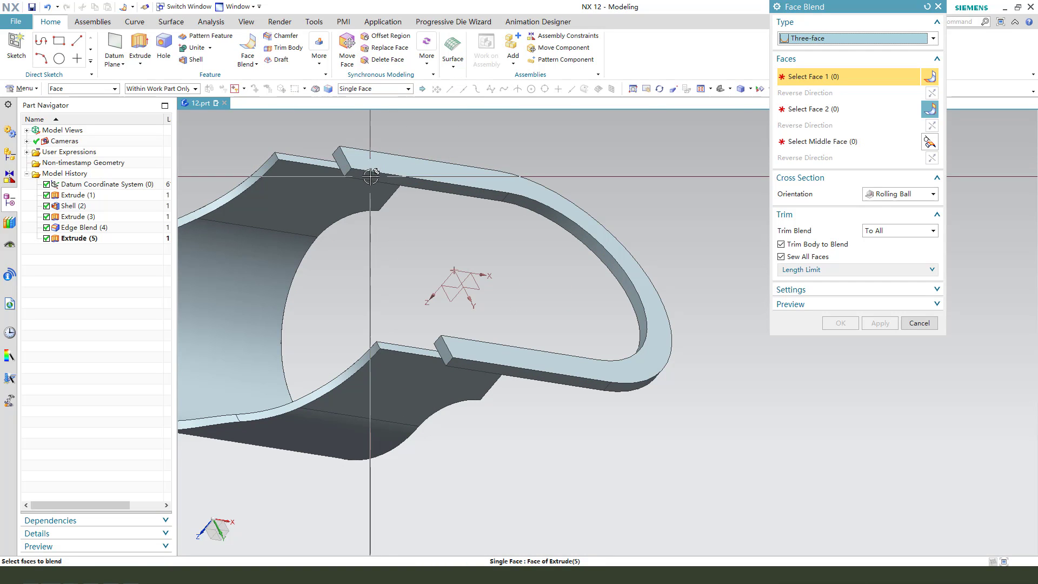
click(416, 174)
click(811, 109)
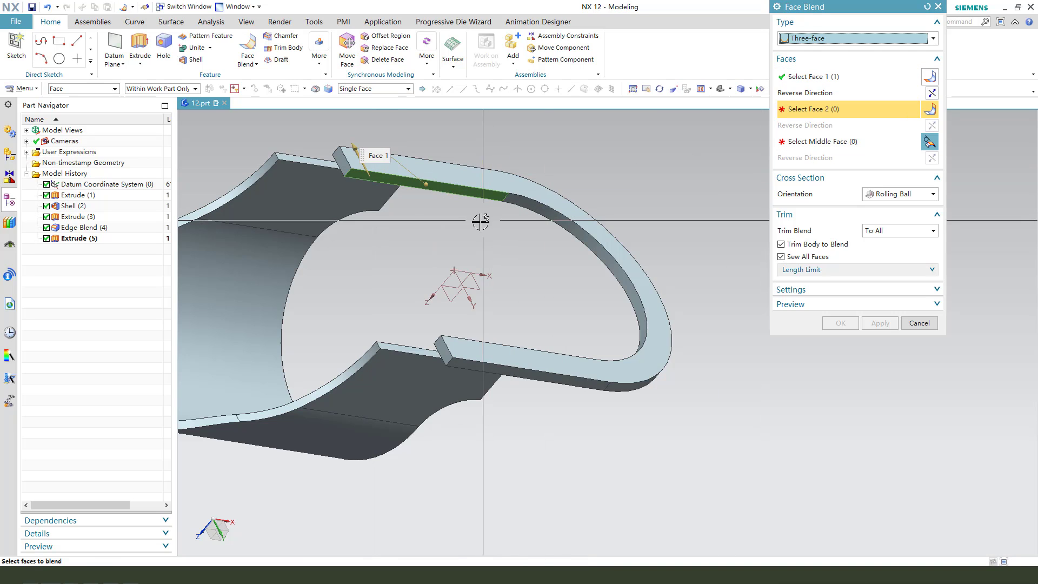
middle_drag(481, 219, 452, 196)
click(422, 174)
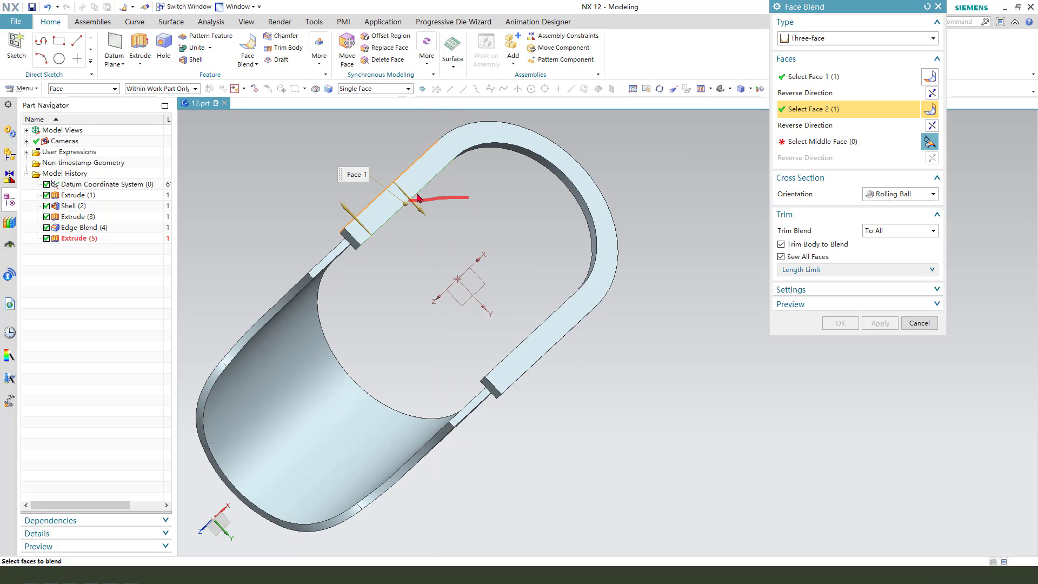
click(818, 141)
scroll(420, 234, up, 4)
click(346, 224)
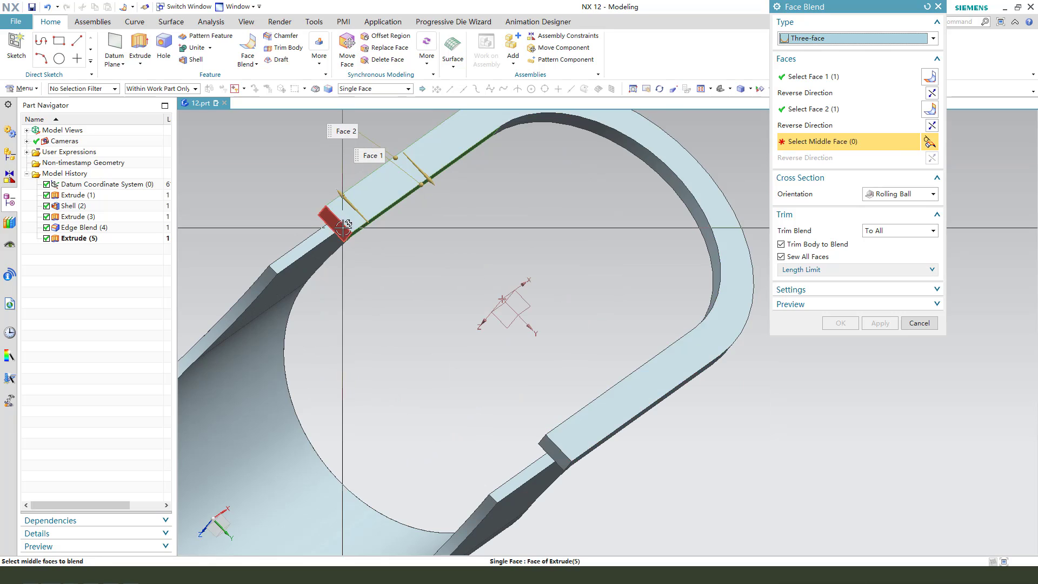
scroll(367, 230, down, 4)
click(891, 323)
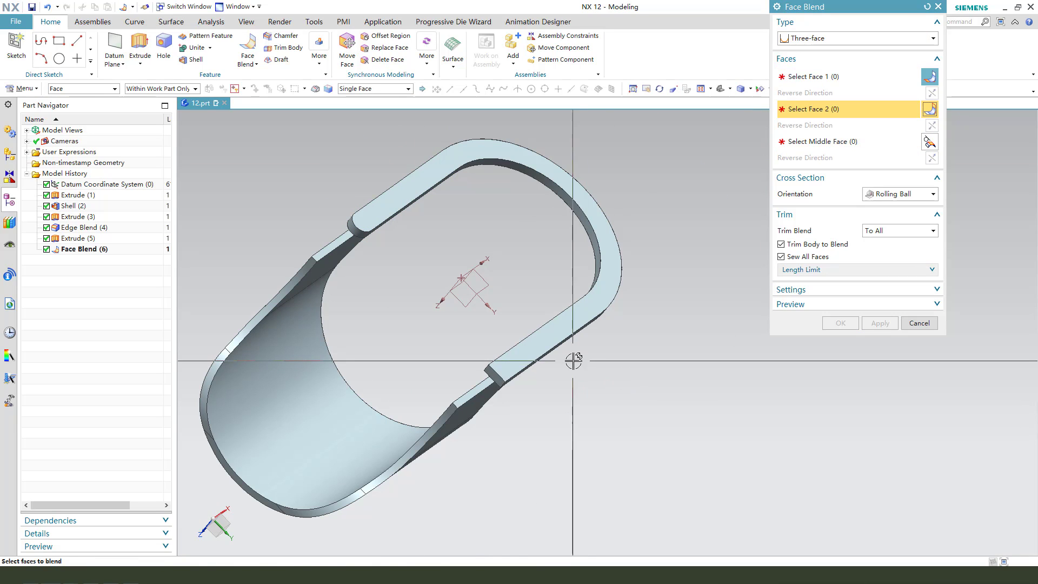
- Round the free end of the bracket's positive-Y leg with a three-face blend between its inner and outer side faces
middle_drag(557, 374, 575, 375)
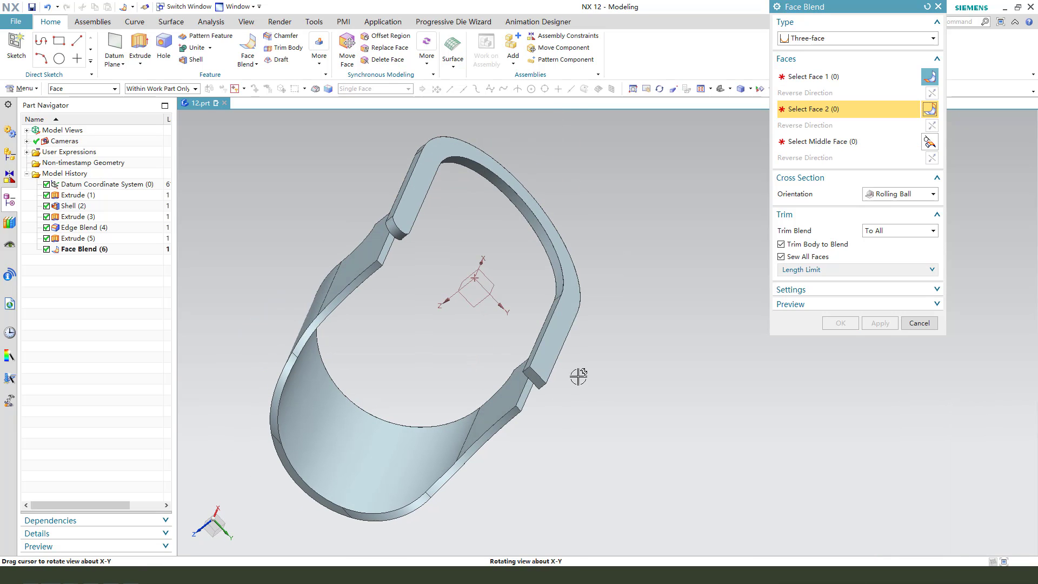
scroll(529, 376, down, 3)
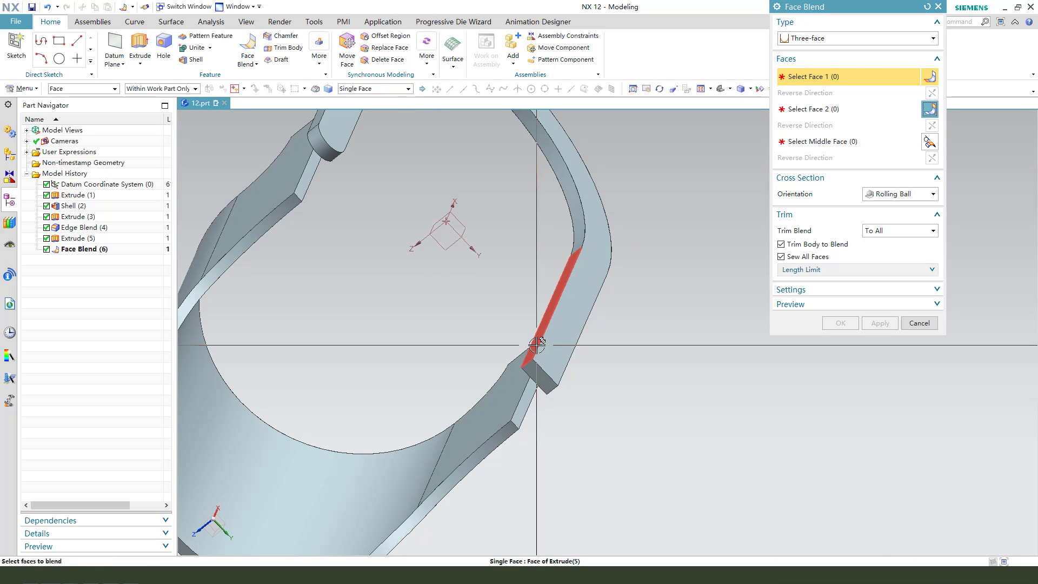
click(552, 306)
click(814, 108)
middle_drag(554, 341, 563, 314)
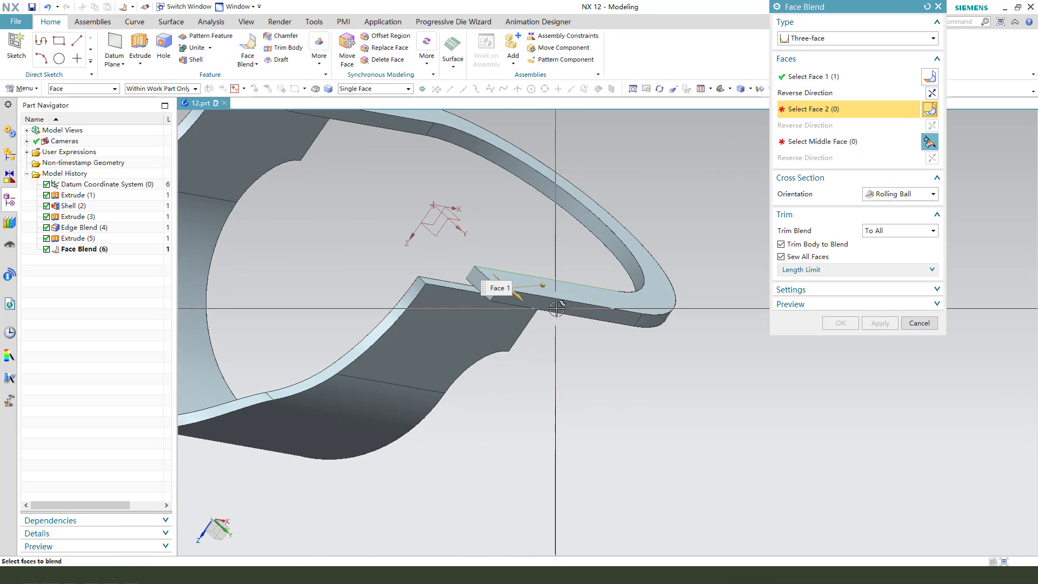
click(565, 308)
click(840, 142)
scroll(541, 292, down, 3)
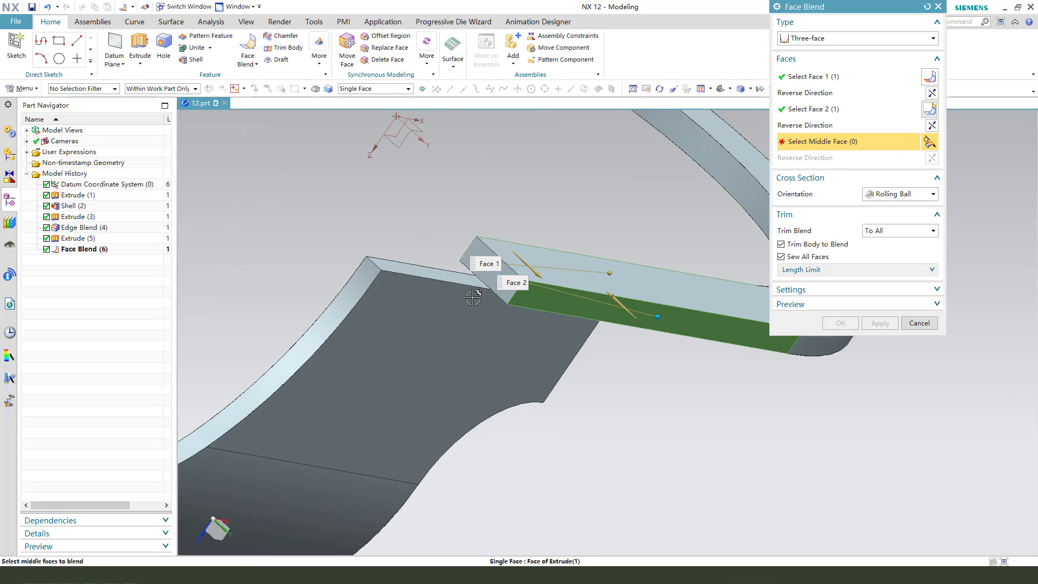
click(489, 270)
click(841, 323)
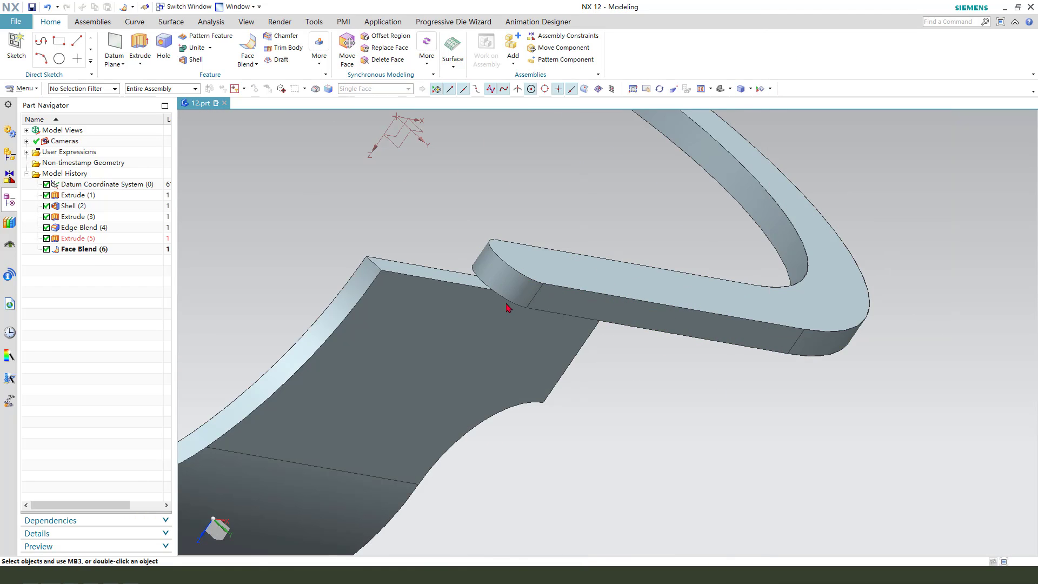
- Start a new Extrude and open its section sketch on the XY datum plane
middle_drag(506, 303, 626, 248)
scroll(552, 232, up, 3)
middle_drag(552, 232, 614, 374)
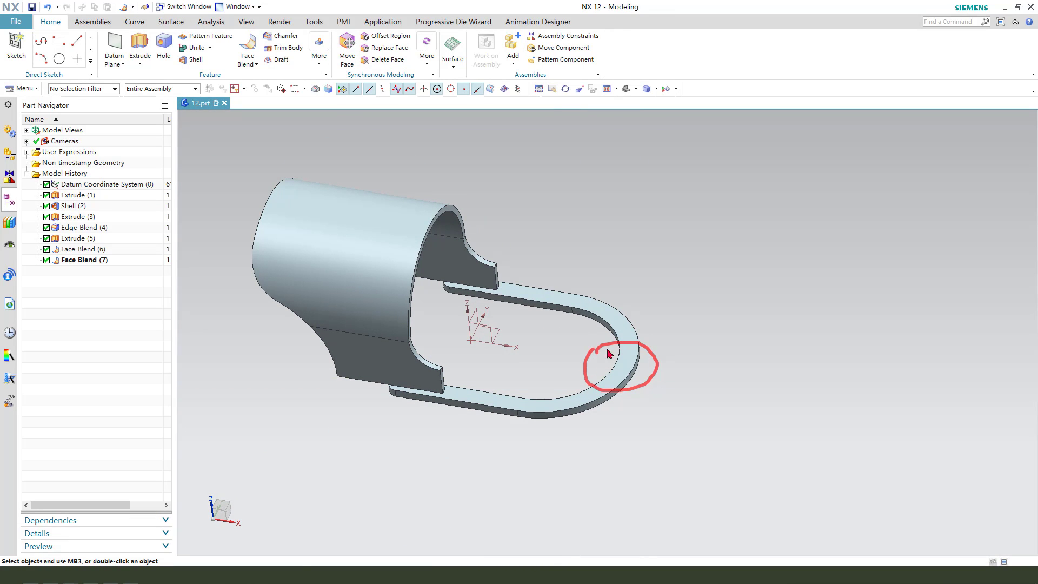
click(139, 46)
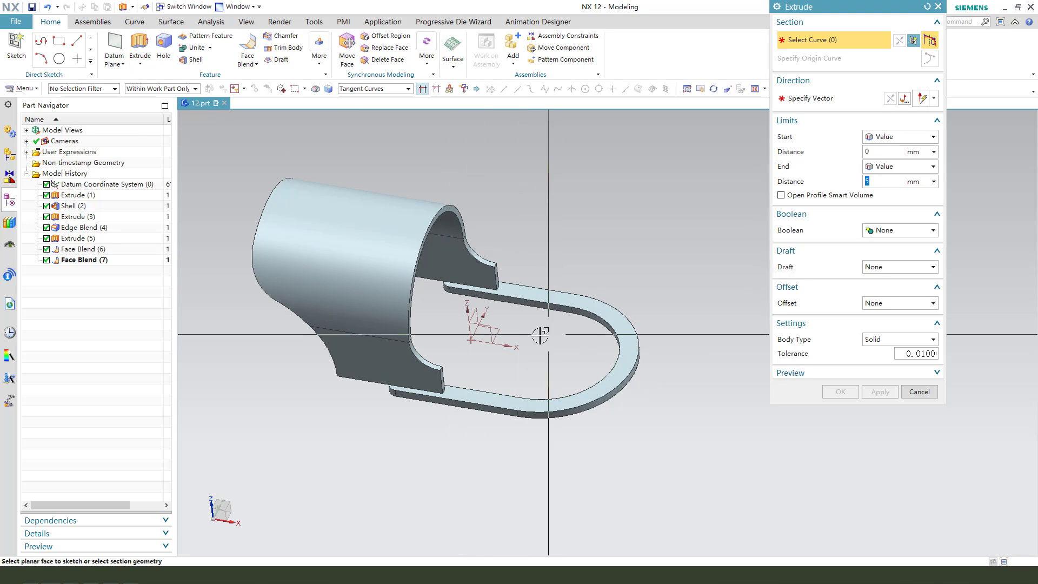
click(504, 328)
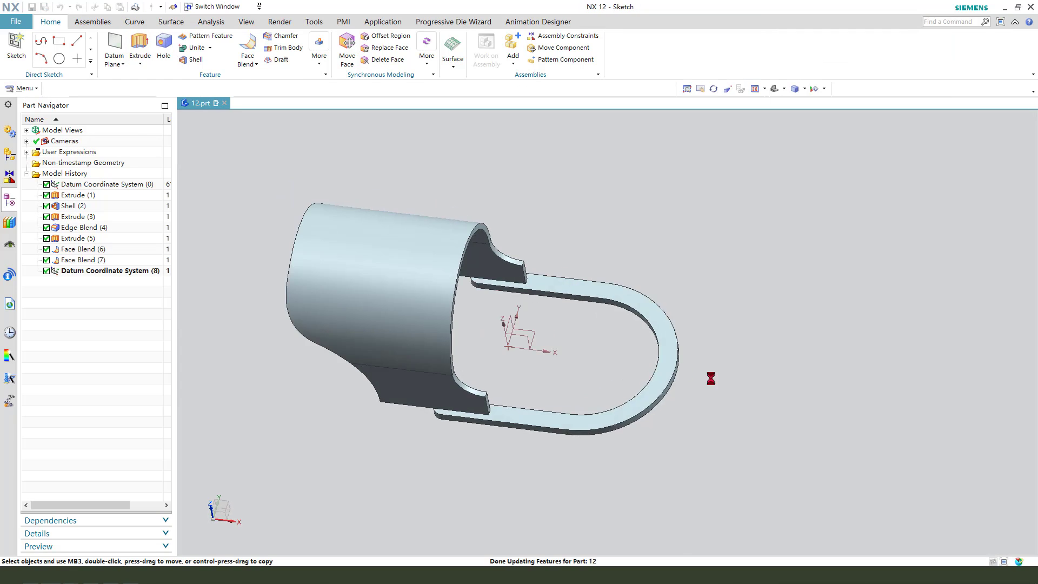
scroll(486, 313, up, 1)
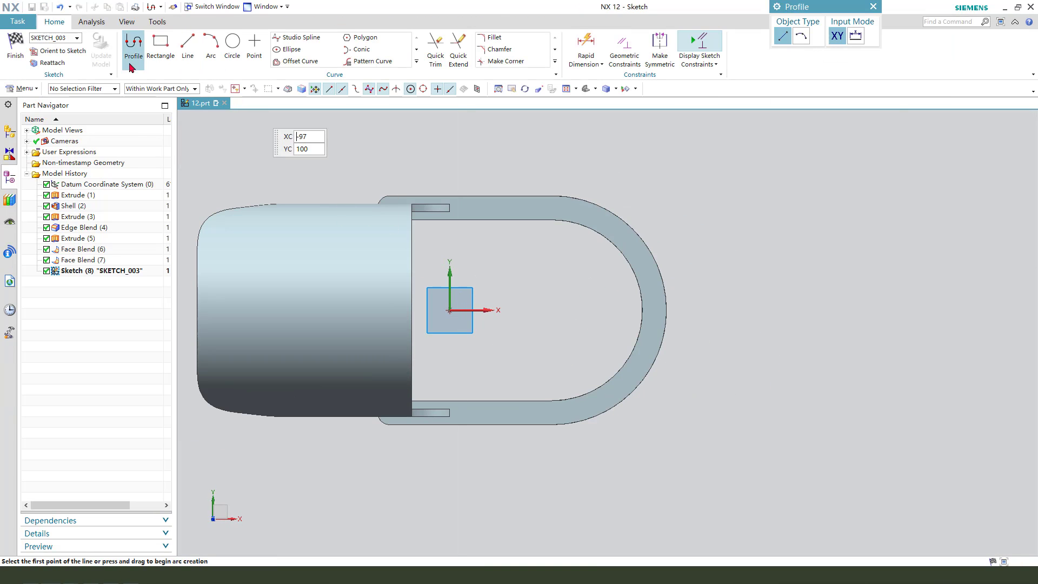
- Draw a circle centered on the X axis mid-way across the ring's arc band, about 102.1 mm from the Y axis
click(232, 48)
scroll(636, 317, down, 2)
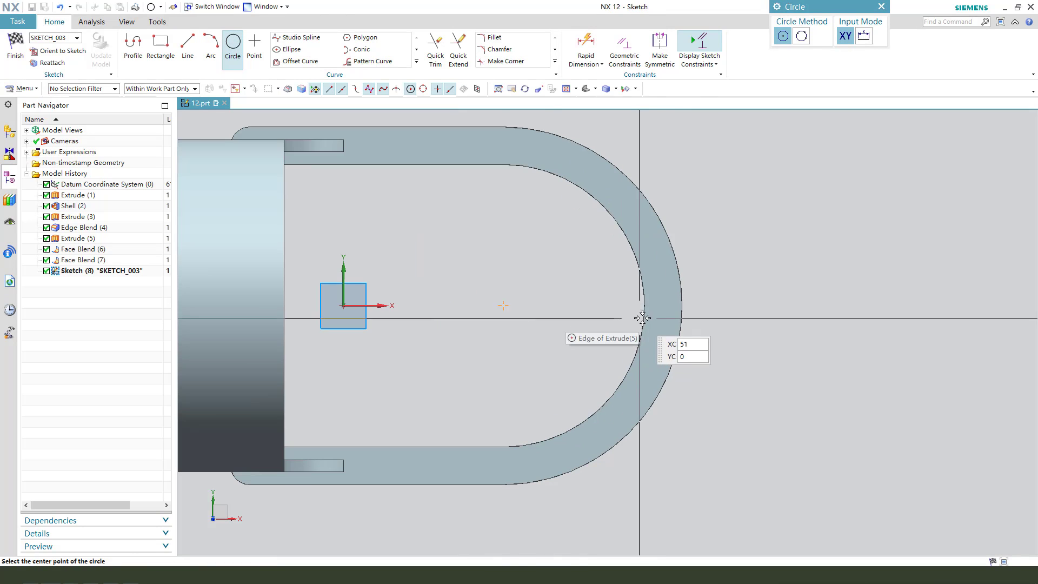
click(663, 306)
click(690, 350)
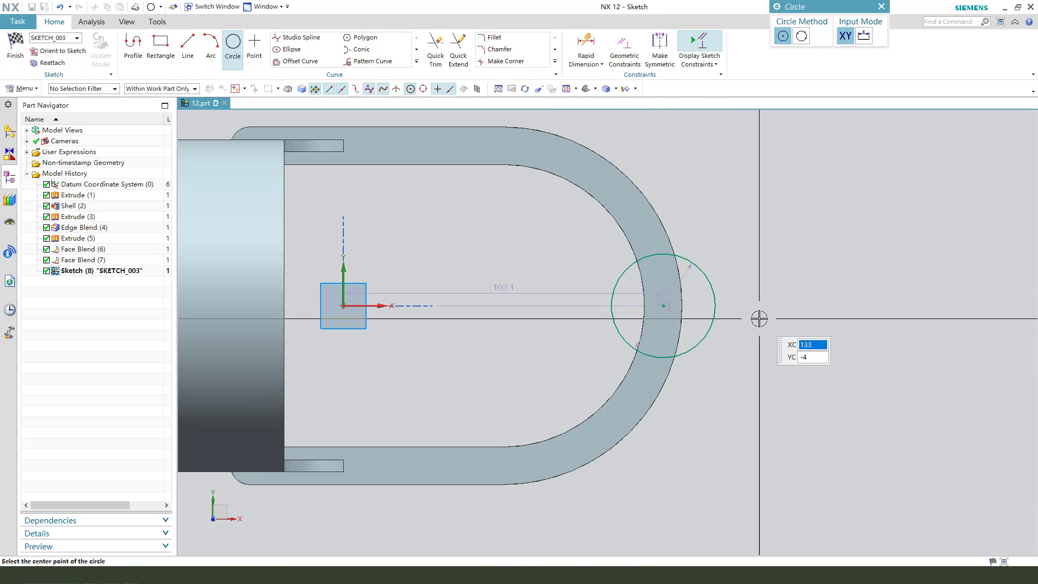
- Leave the Circle command and move the circle's horizontal position dimension below the bracket
key(Escape)
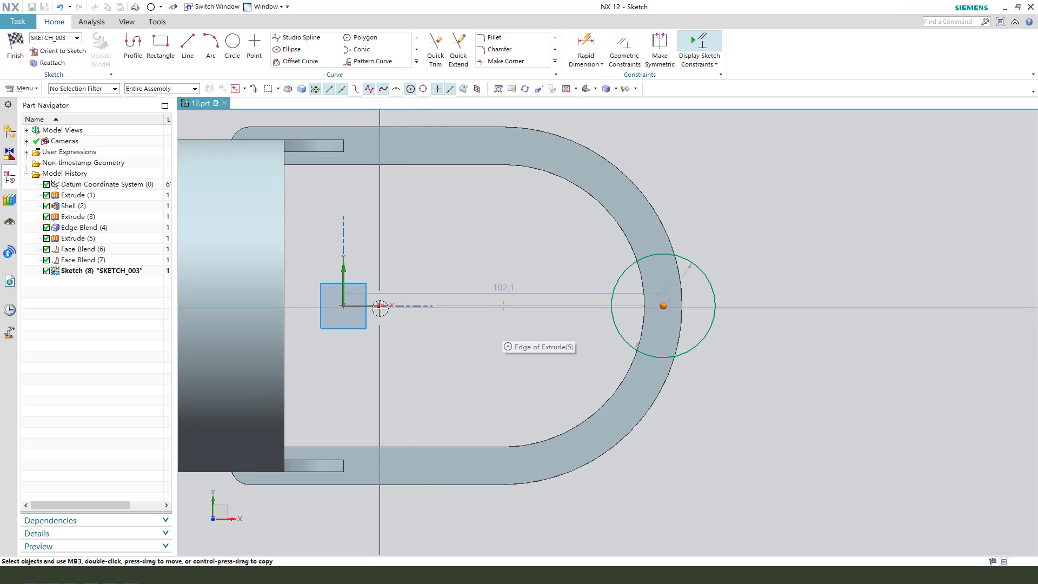
click(380, 306)
click(401, 290)
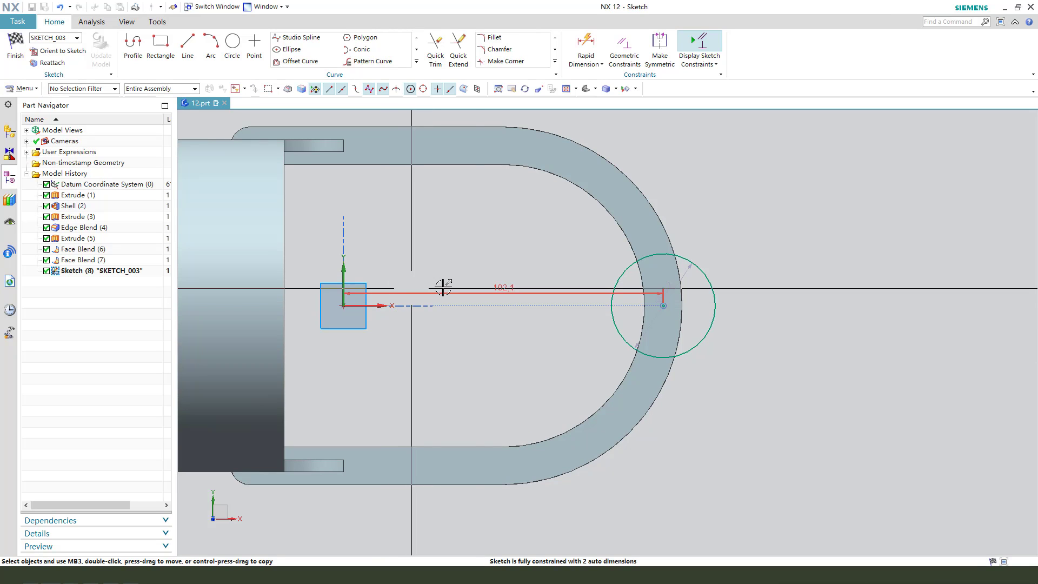
scroll(502, 265, down, 2)
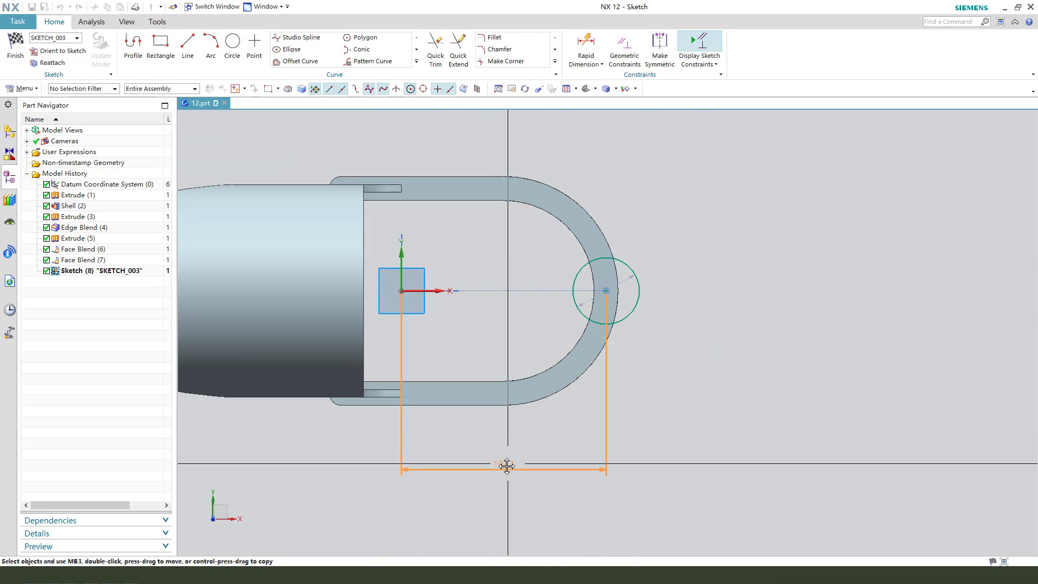
click(504, 466)
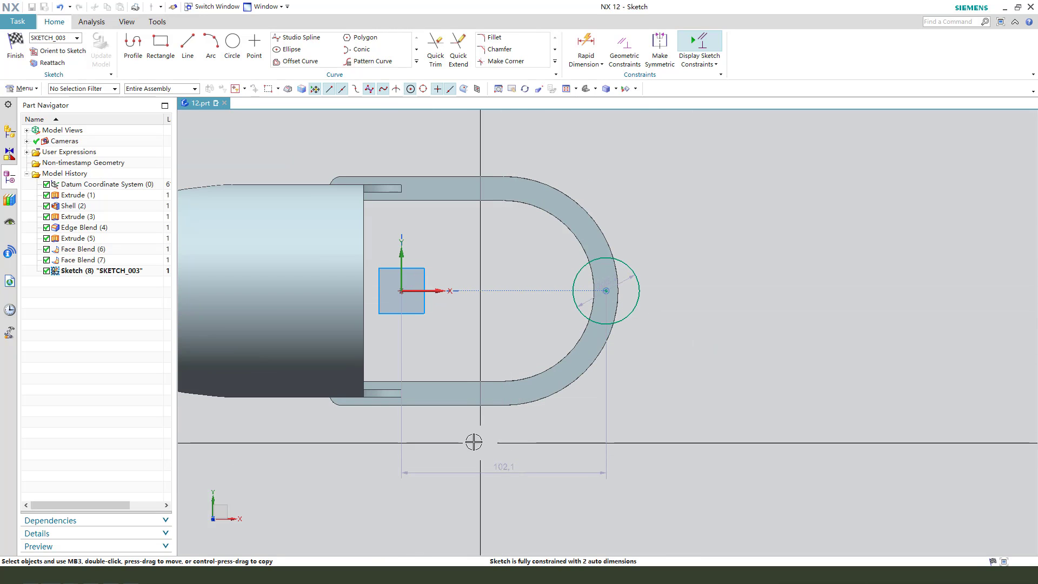
- Add a horizontal dimension between the circle's center and the free end of the bracket's positive-Y leg
click(606, 291)
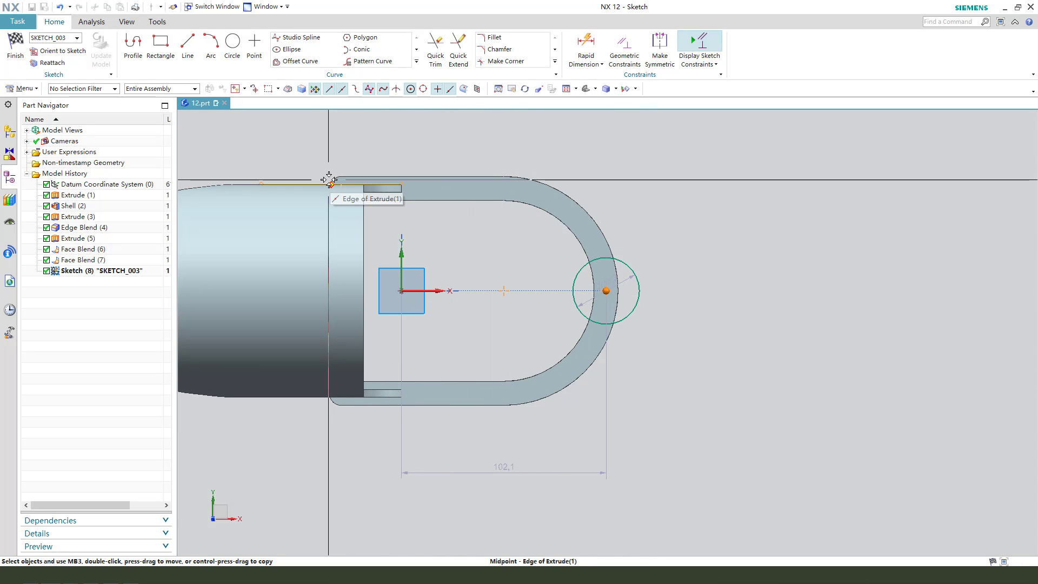
scroll(341, 195, up, 2)
middle_drag(347, 213, 365, 231)
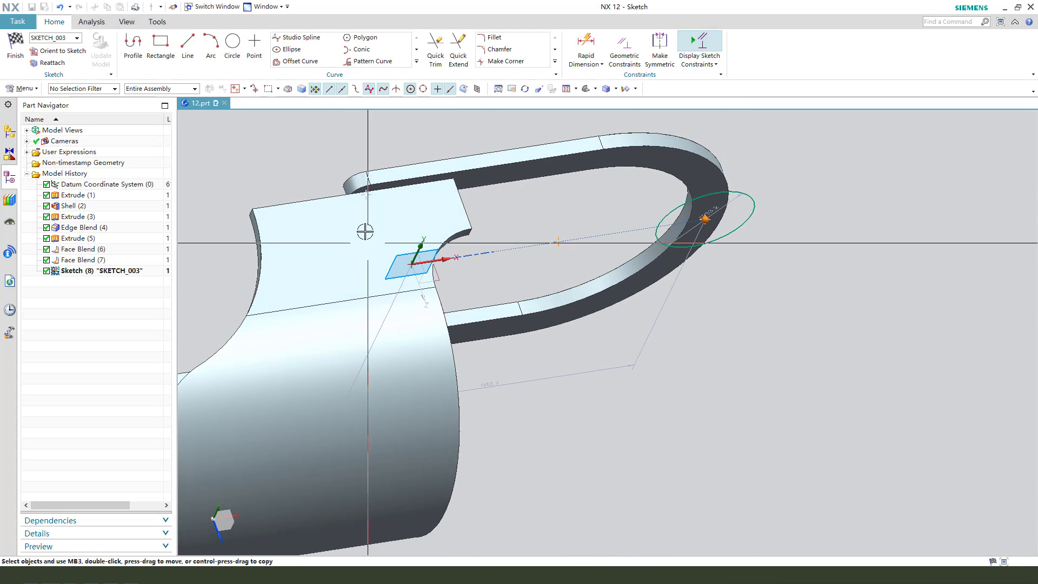
click(344, 179)
scroll(392, 252, down, 3)
middle_drag(535, 297, 498, 248)
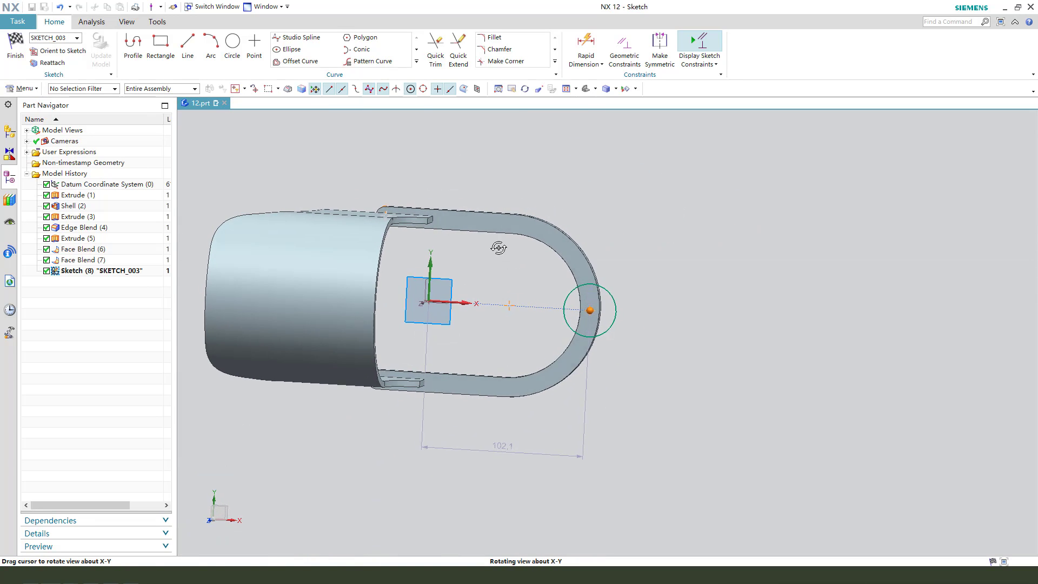
right_click(590, 309)
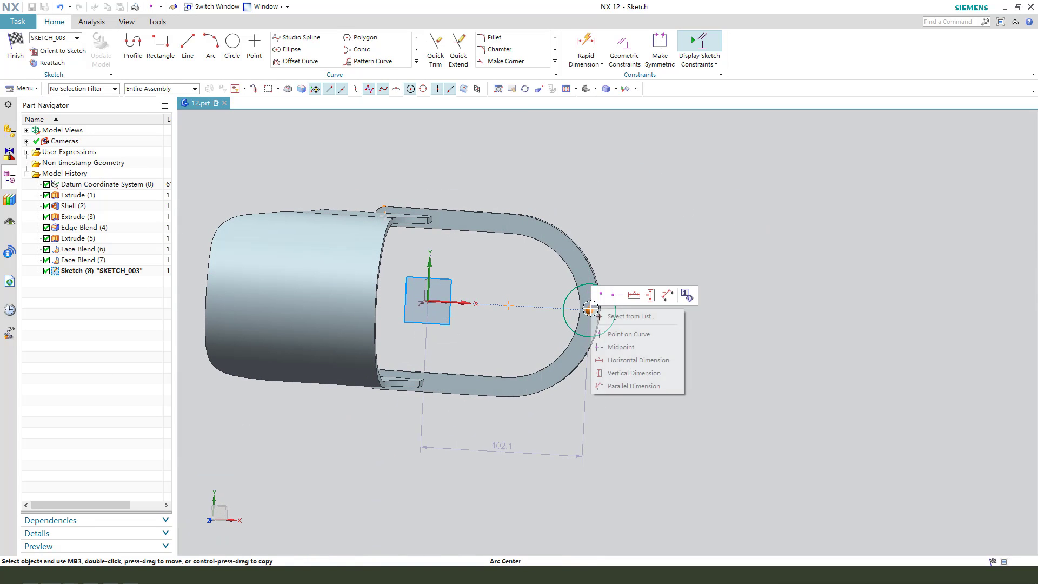
click(639, 297)
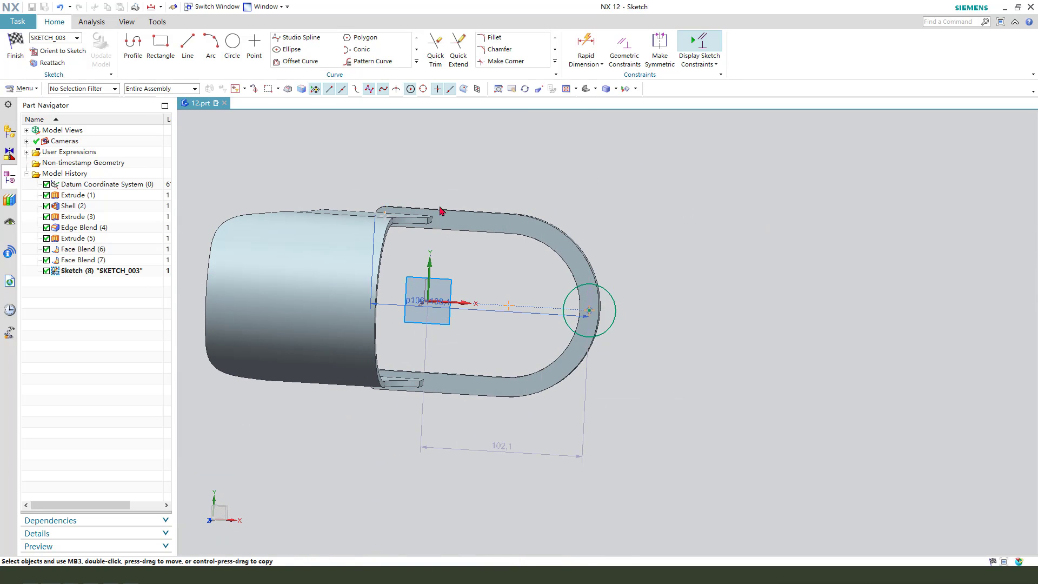
click(474, 170)
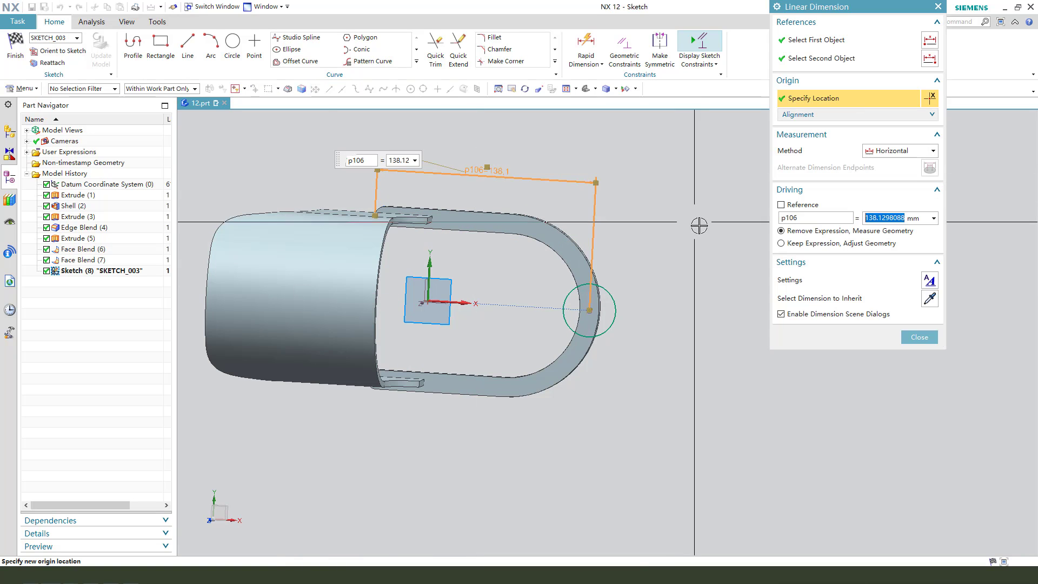
middle_drag(646, 310, 617, 308)
click(919, 337)
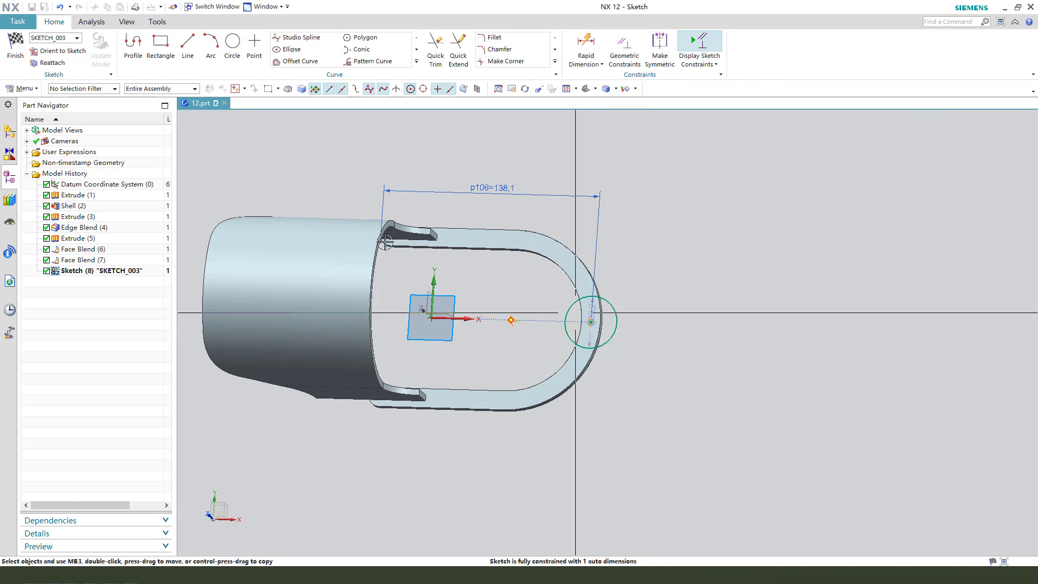
- Finish the sketch and extrude the circle 5 mm with no Boolean
click(16, 54)
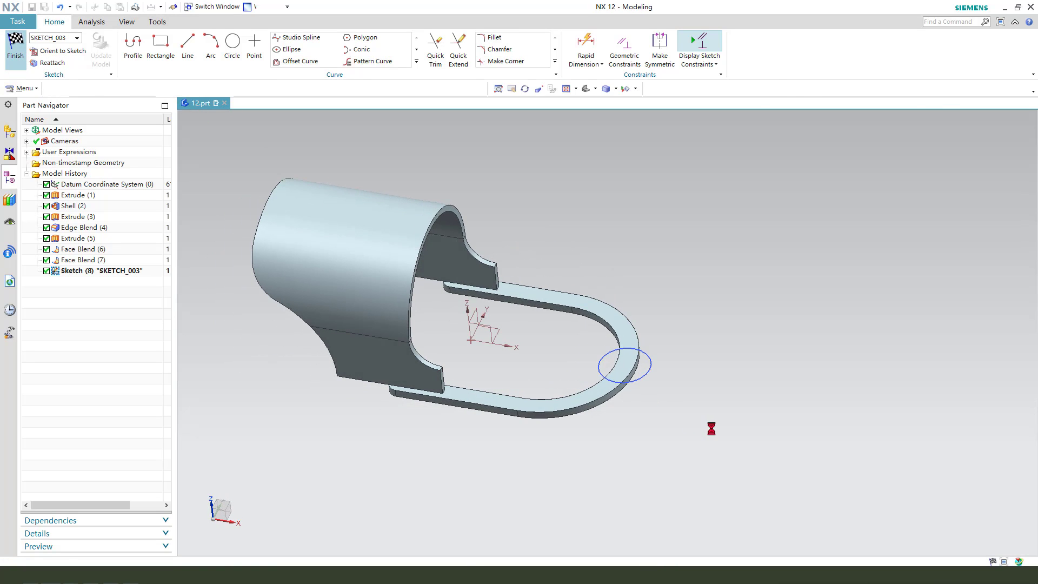
click(840, 391)
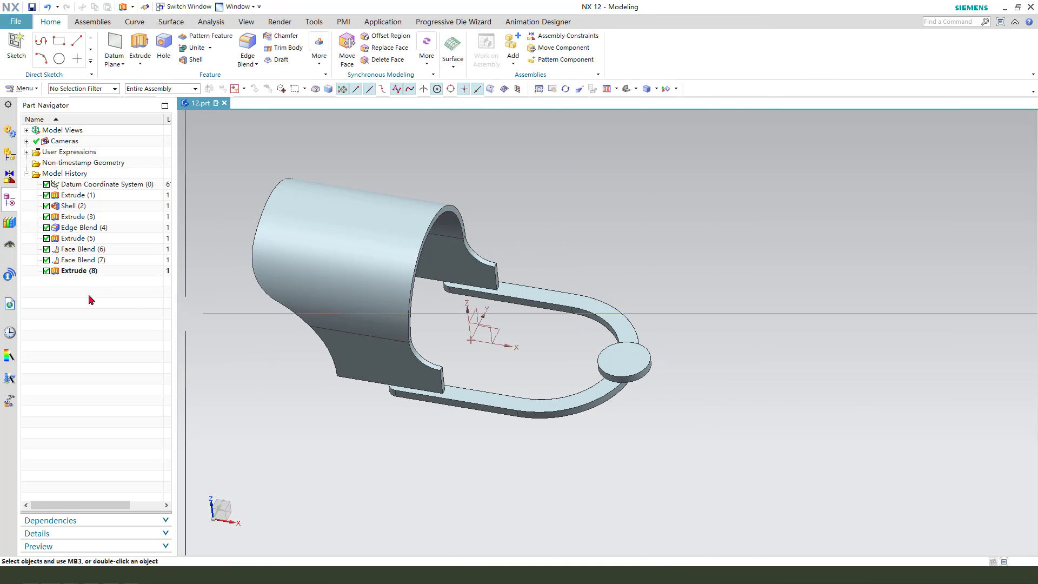
- Reopen the section sketch of the ring bracket's extrude and delete the 87 mm dimension along the straight leg
click(79, 239)
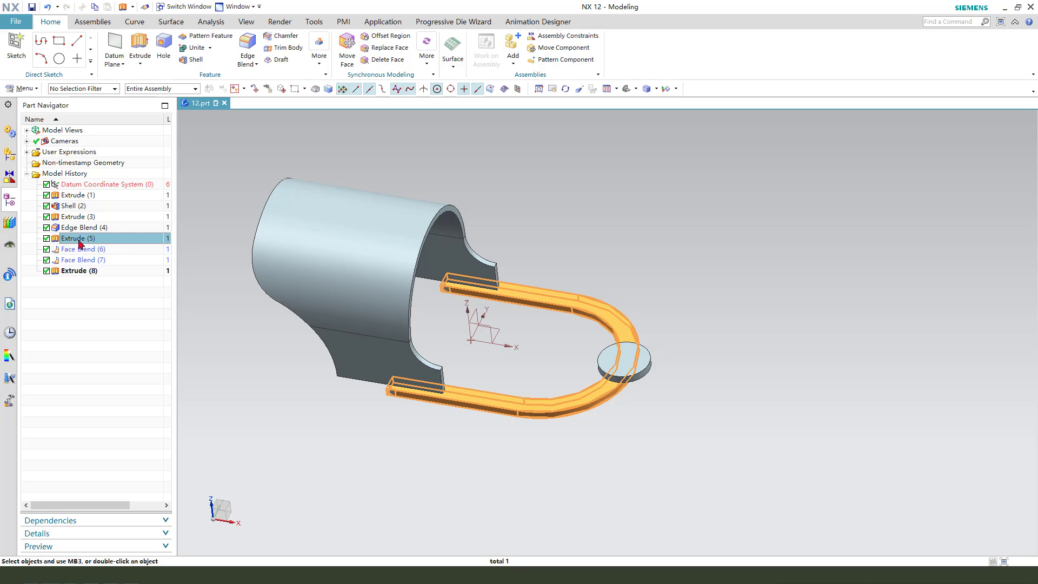
double_click(79, 238)
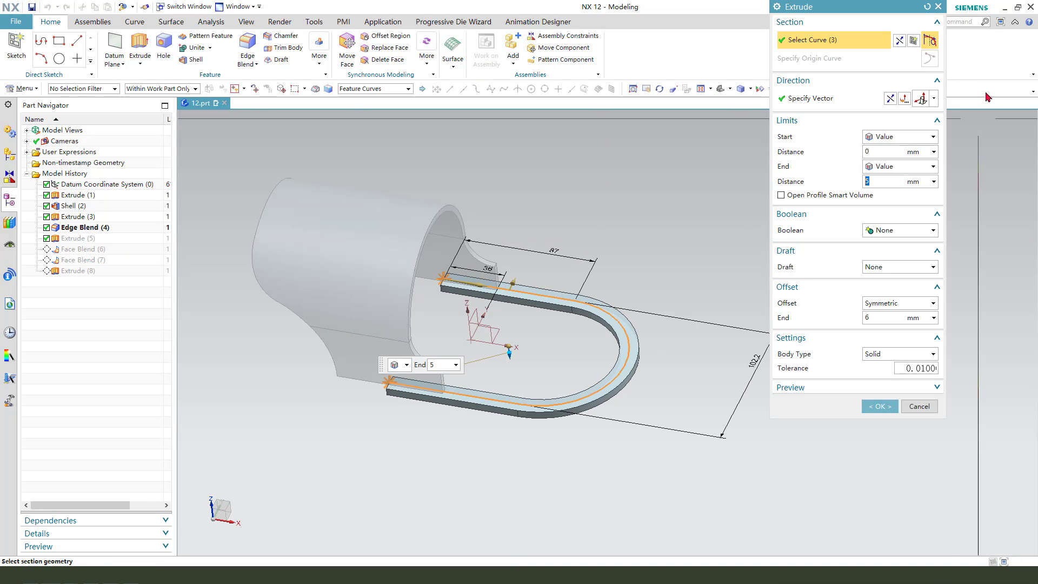
click(913, 47)
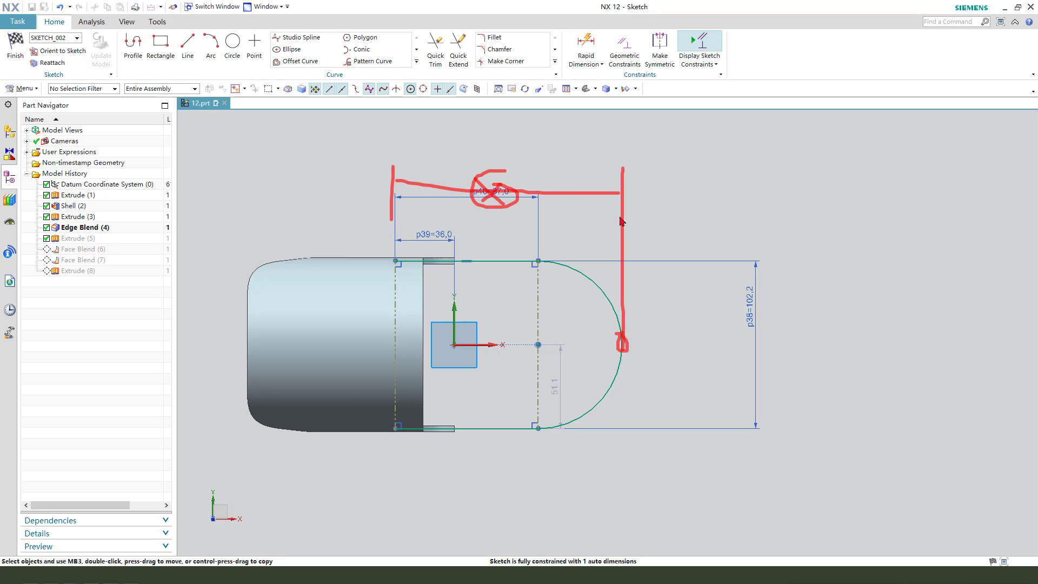
key(Escape)
click(482, 197)
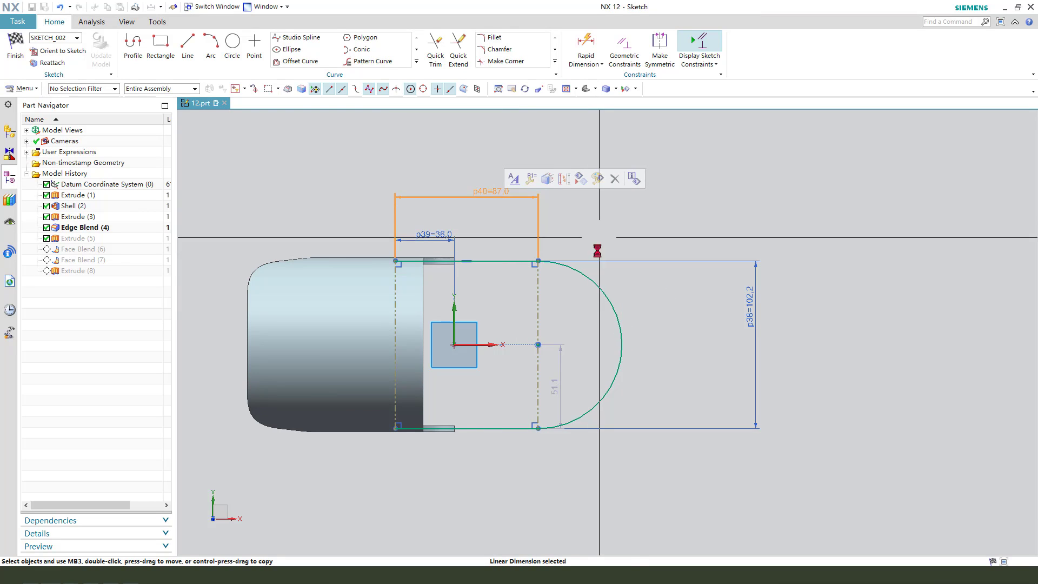
key(Delete)
- Shorten the U-shaped profile and dimension the horizontal distance from the positive-Y leg's end to the arc's midpoint as 87 mm
drag(622, 344, 572, 345)
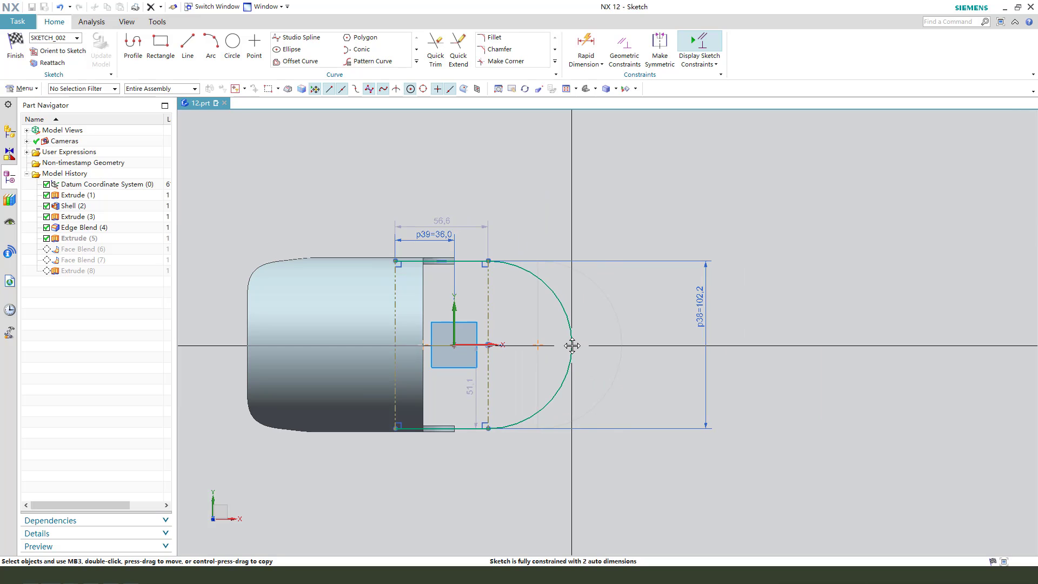
drag(468, 217, 467, 175)
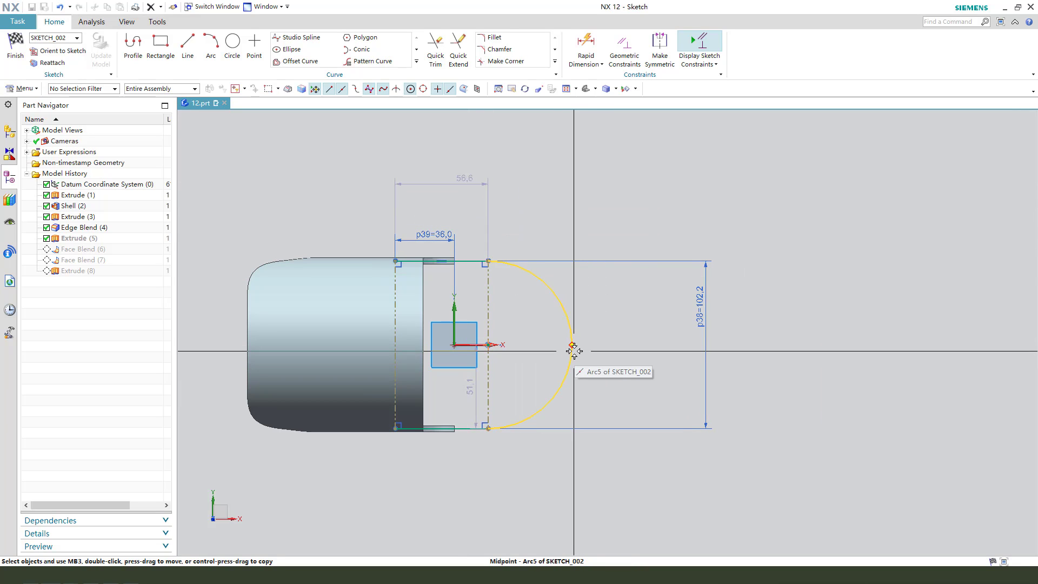
drag(572, 352, 529, 348)
click(529, 348)
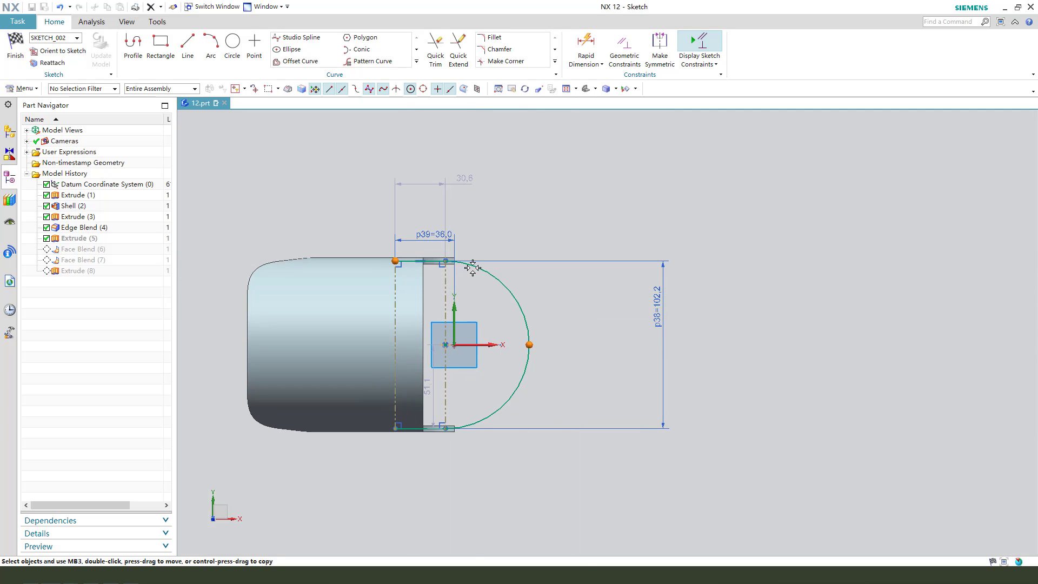
click(510, 244)
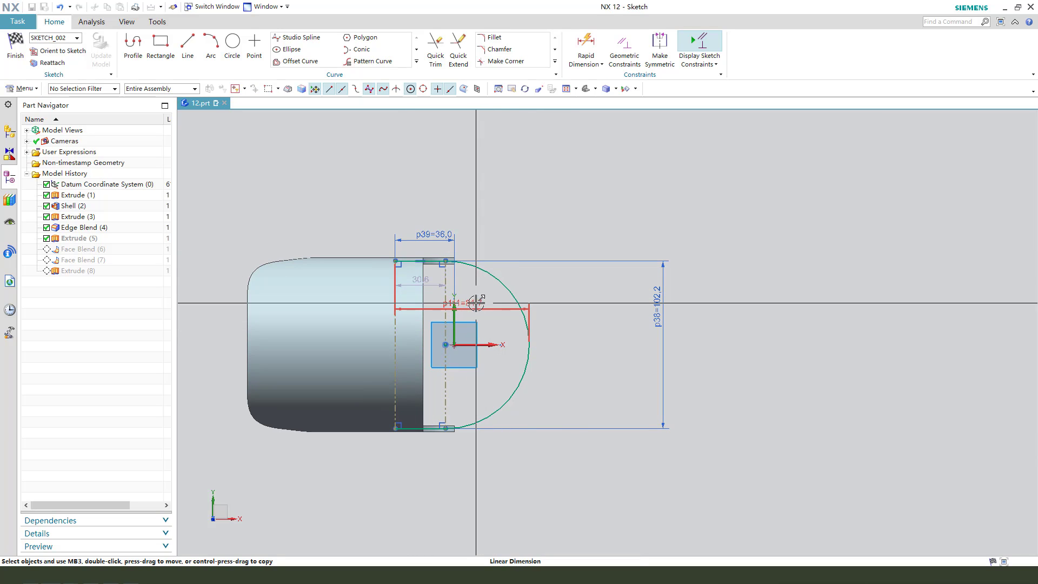
click(486, 200)
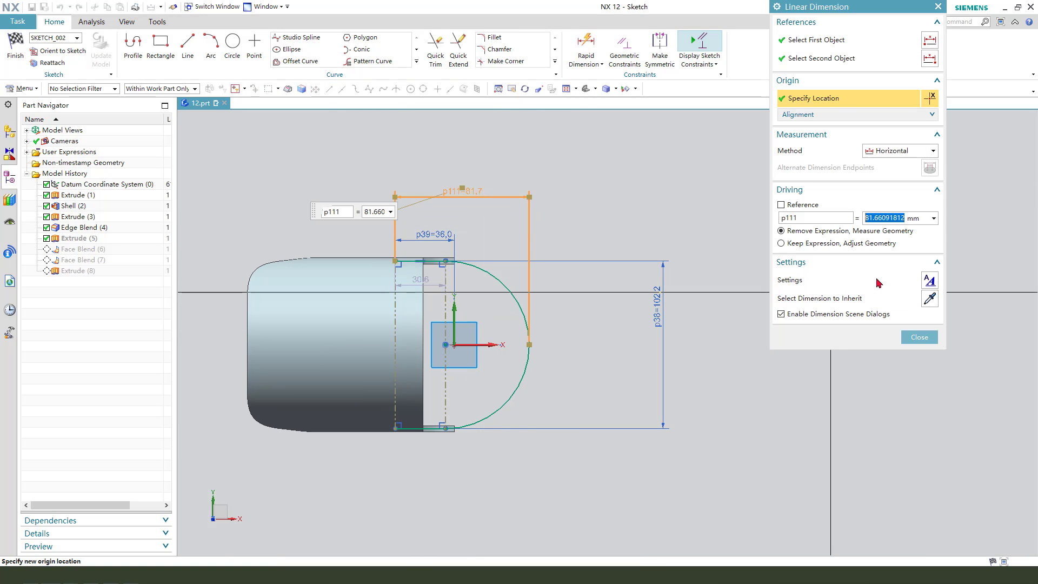
key(Return)
middle_click(653, 373)
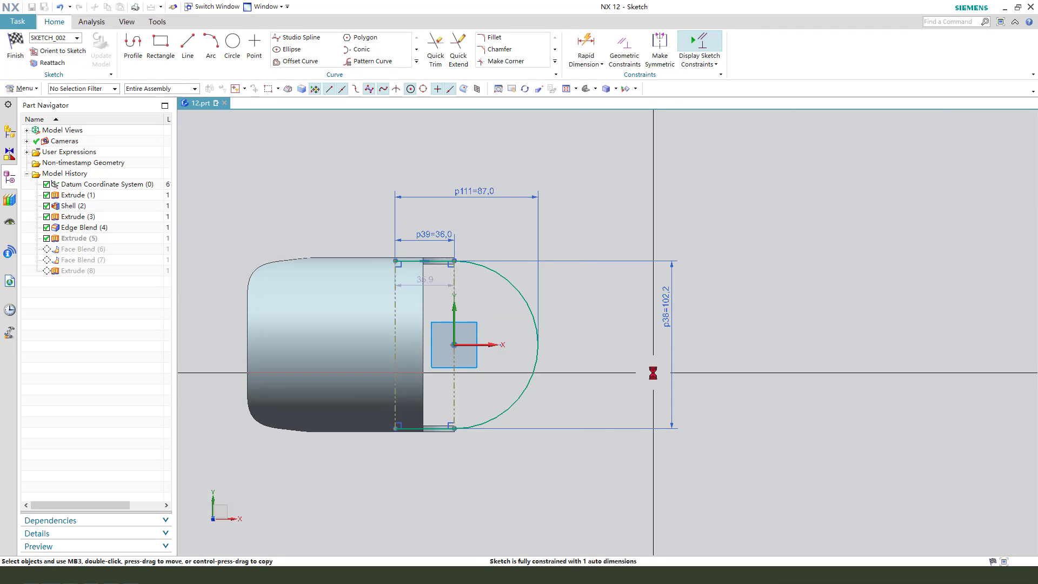
- Finish the profile sketch and apply the edited ring bracket extrude
scroll(427, 266, up, 2)
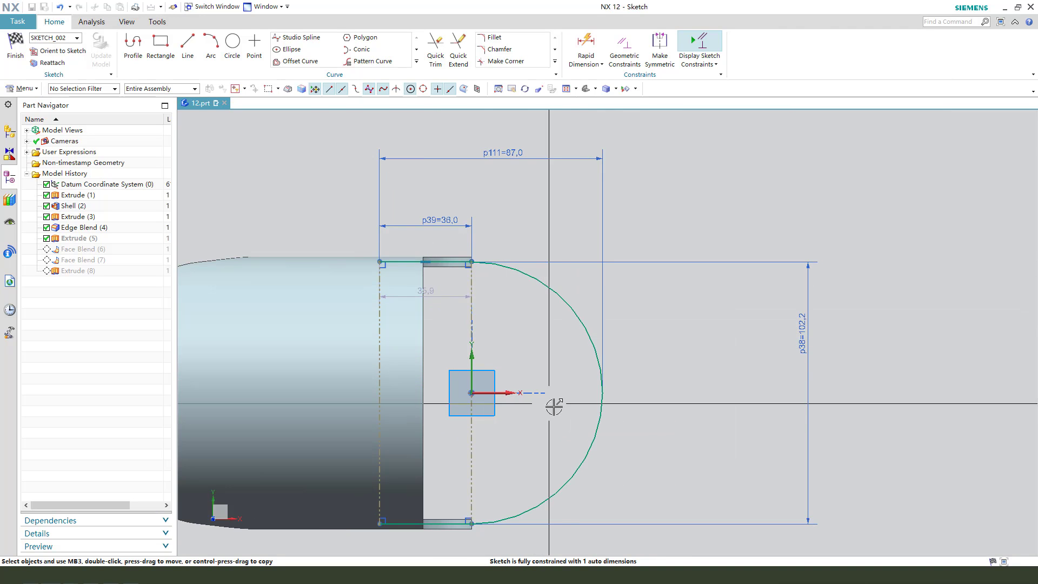
scroll(531, 386, up, 1)
scroll(424, 280, down, 4)
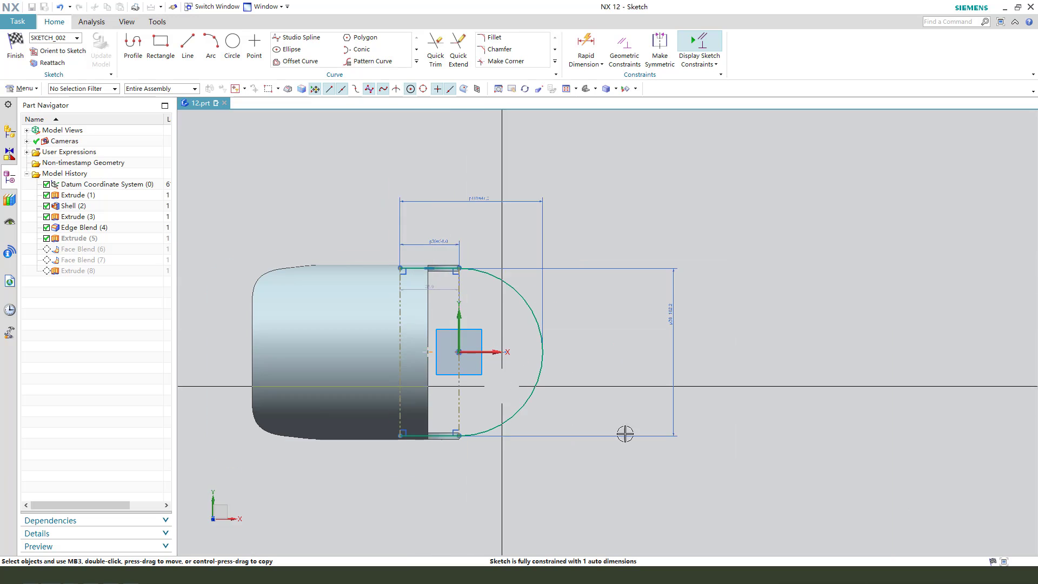
click(15, 49)
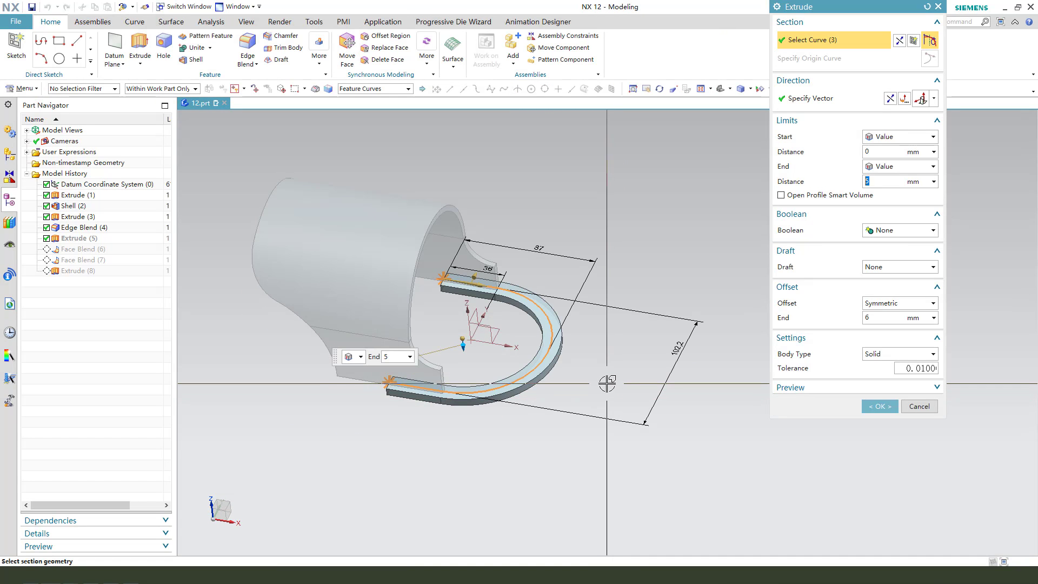
middle_click(614, 384)
- Reopen the disc's section sketch and set the horizontal distance from the bracket leg's end to the circle's center to 87 mm
middle_drag(493, 381, 515, 404)
key(F8)
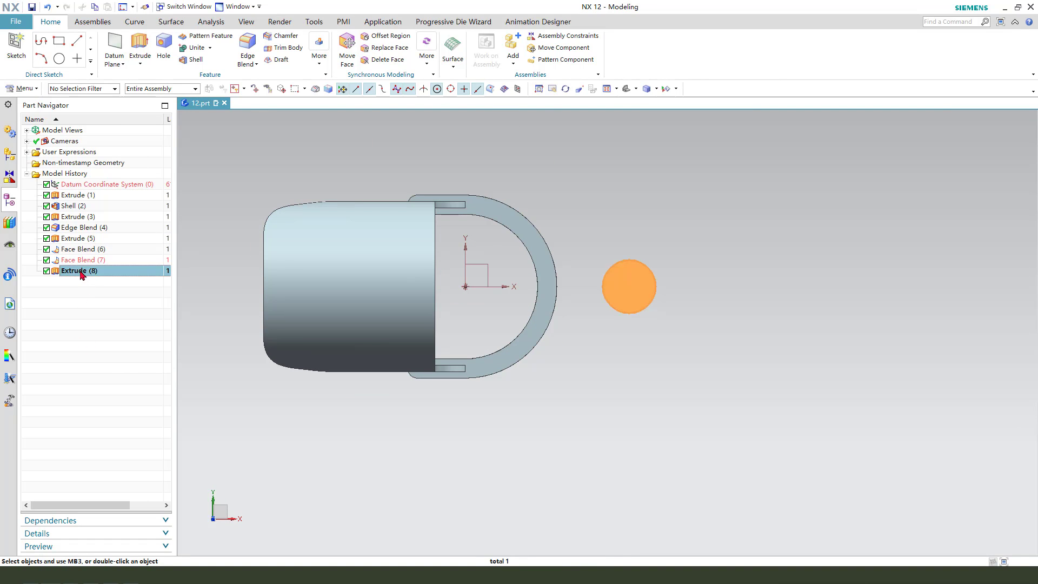
double_click(81, 271)
click(913, 41)
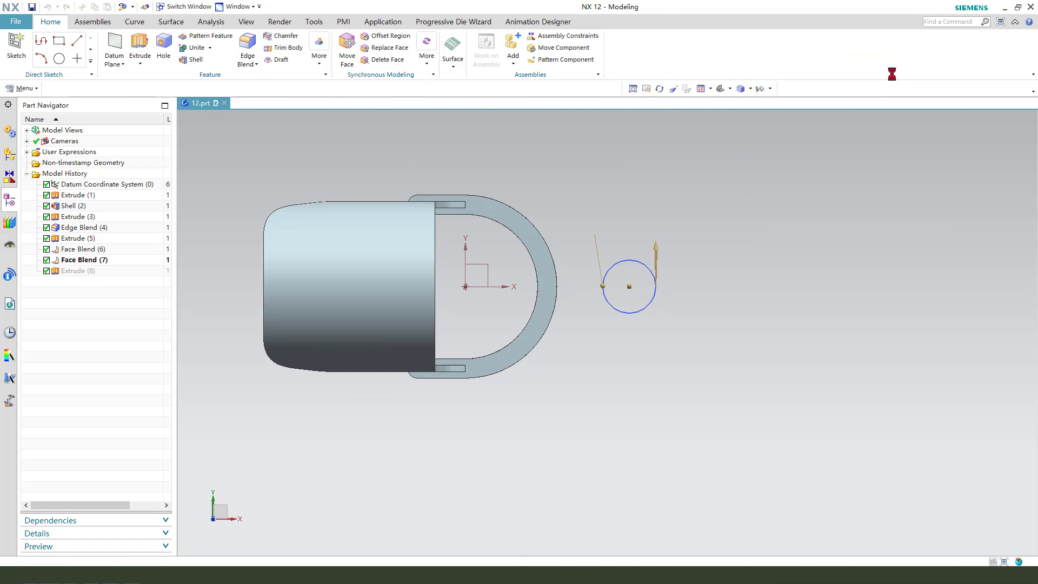
double_click(564, 180)
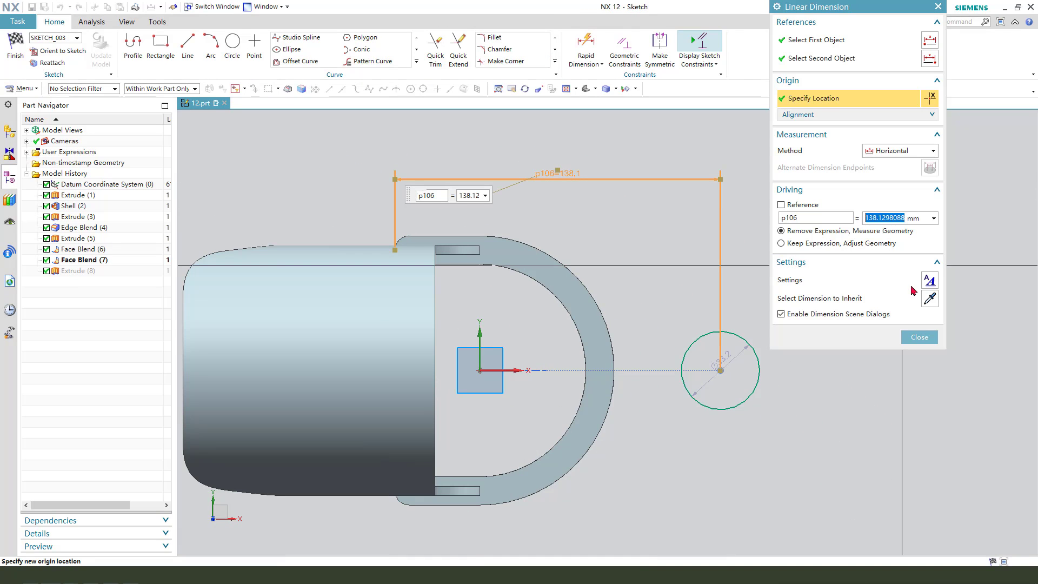
text(87)
key(Return)
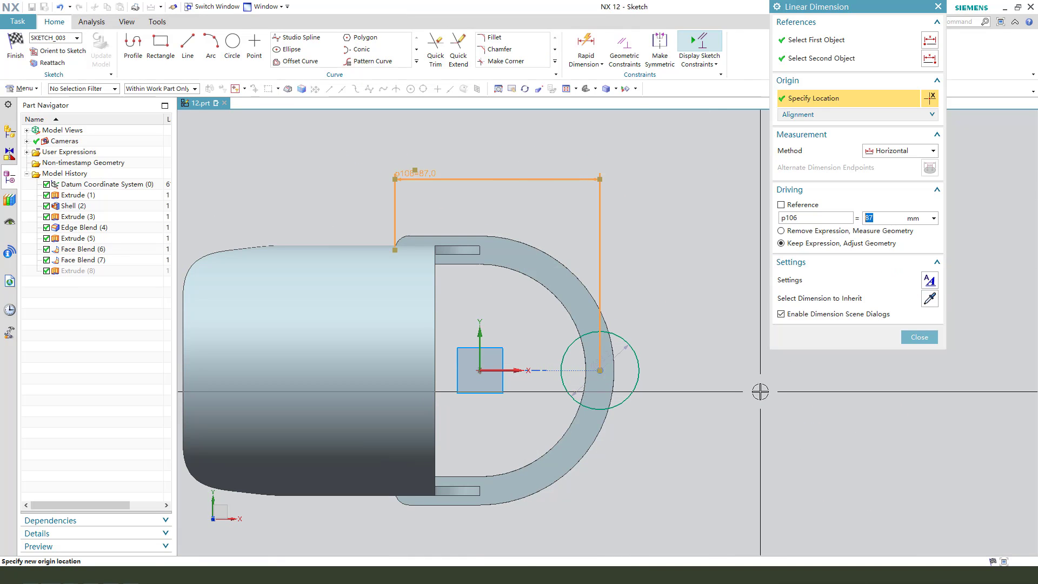
- Set the circle's diameter to 32 mm and finish the sketch
click(642, 352)
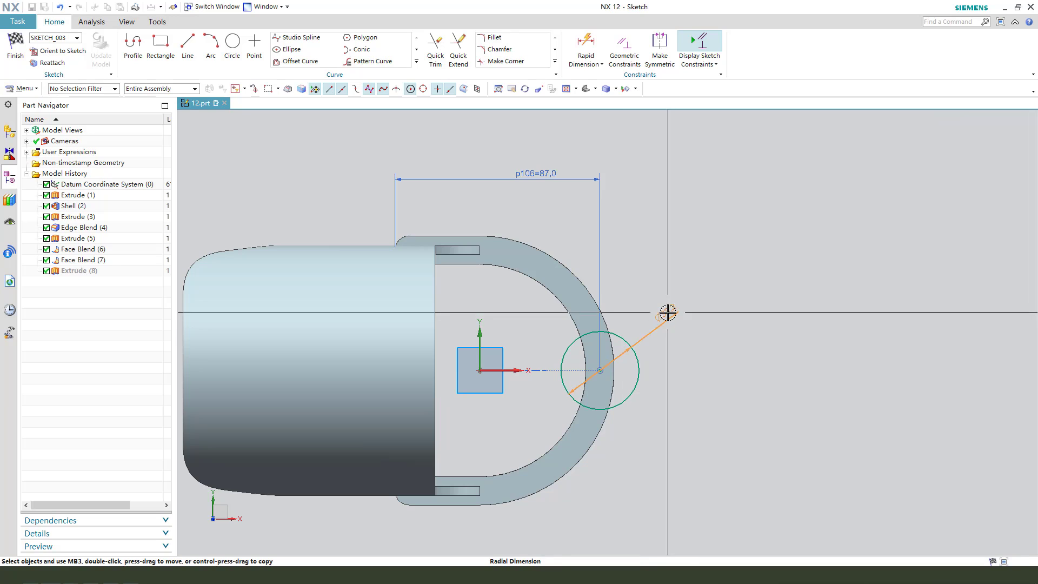
click(666, 310)
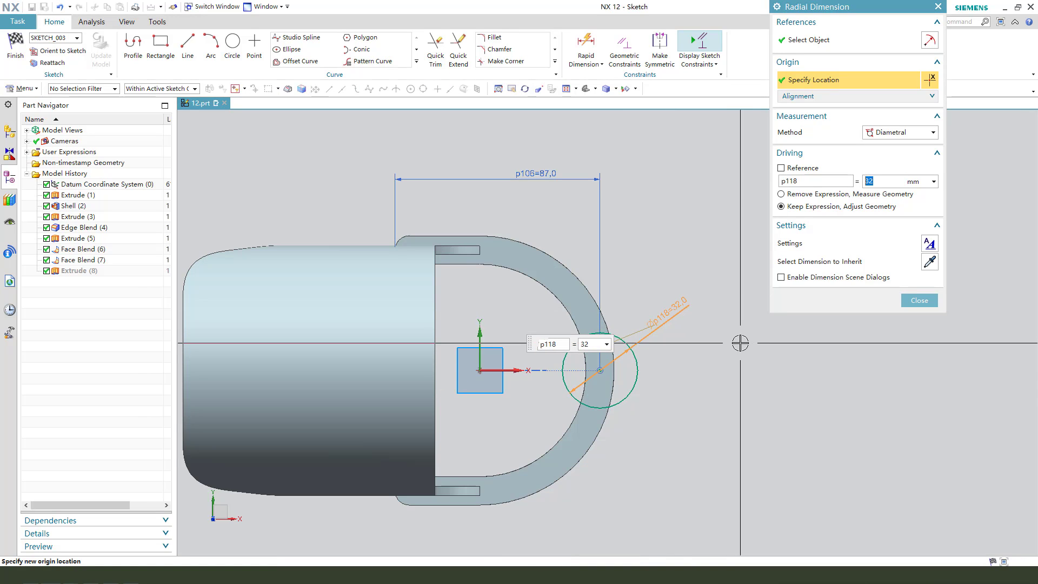
middle_click(772, 353)
click(21, 48)
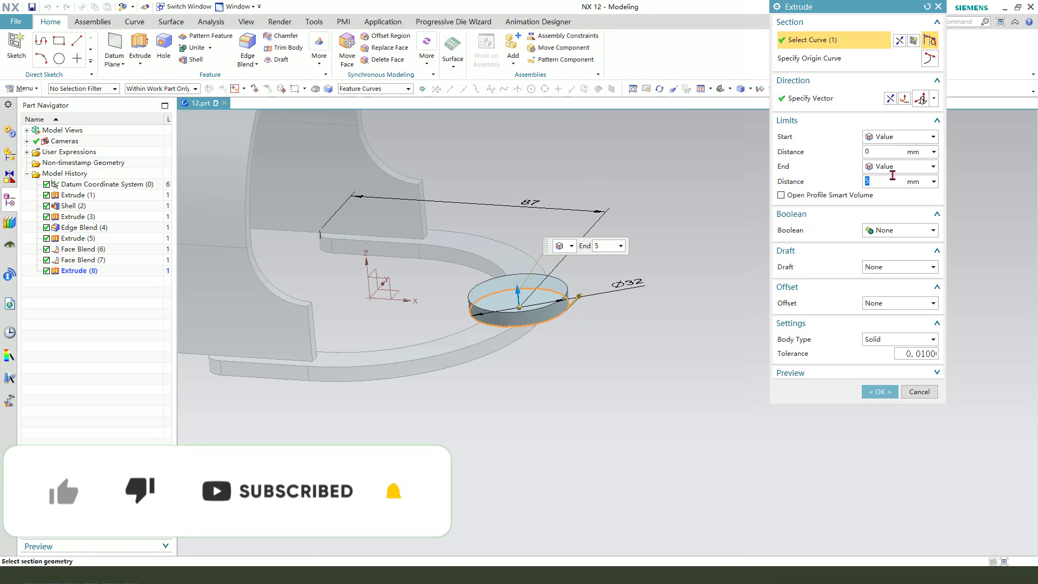
- Set the disc extrude's start limit to Until Extended, using the ring bracket's underside face as the limit
click(890, 139)
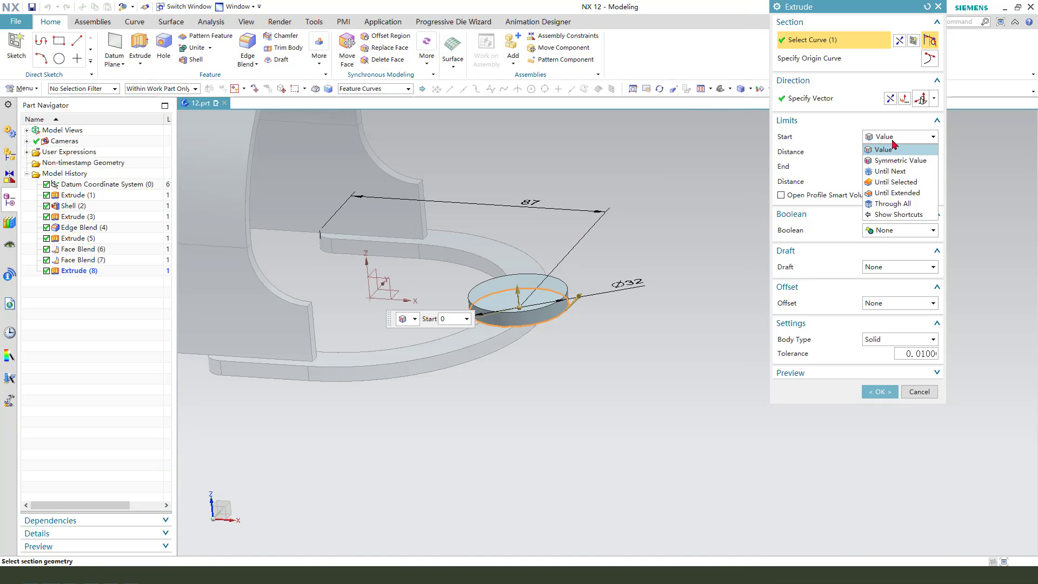
click(896, 196)
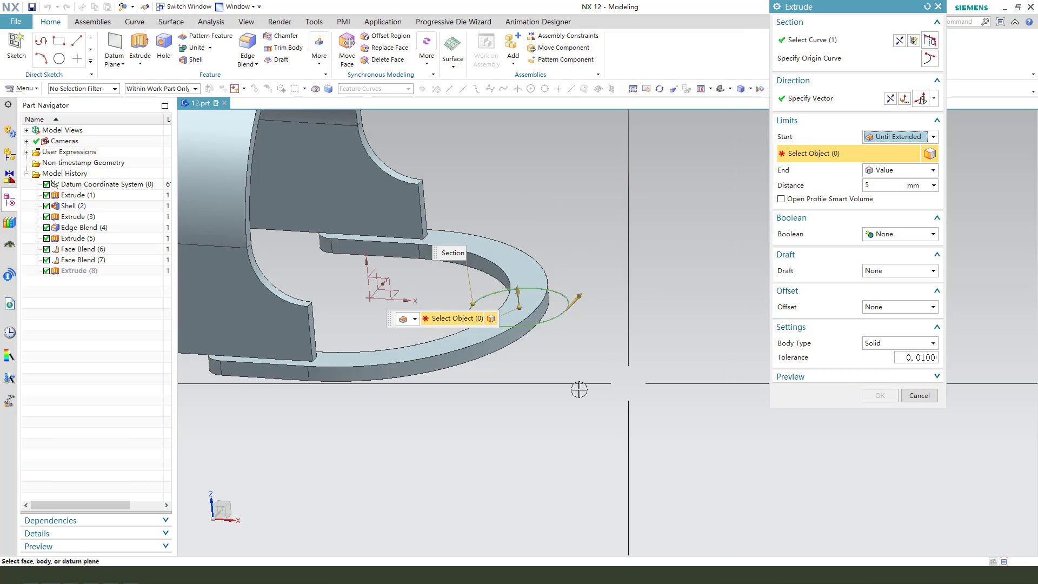
middle_drag(580, 388, 558, 340)
click(534, 293)
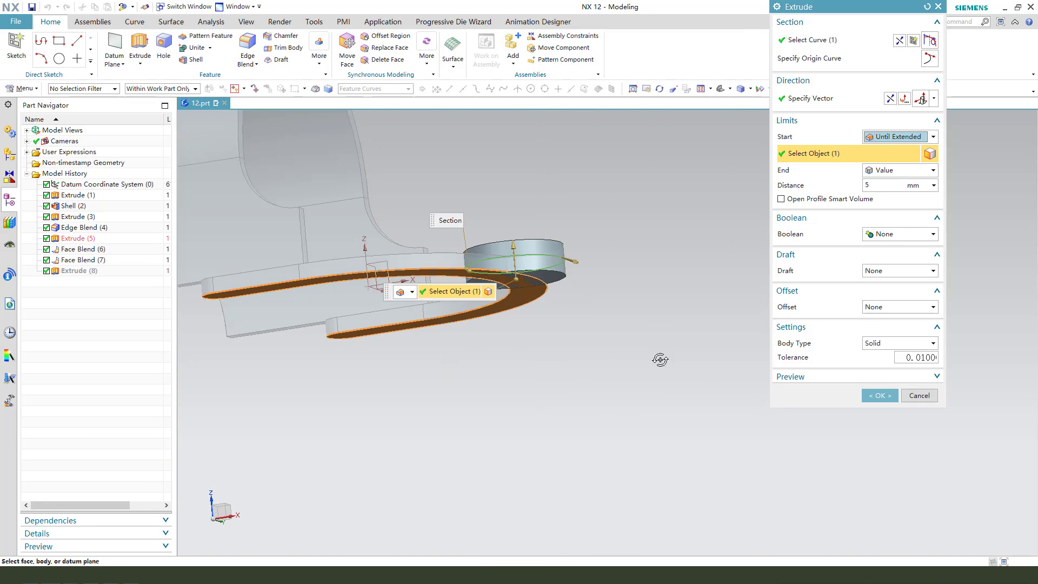
middle_drag(660, 360, 668, 379)
- Unite the disc with the ring bracket body and apply the extrude with its 5 mm end distance
click(891, 238)
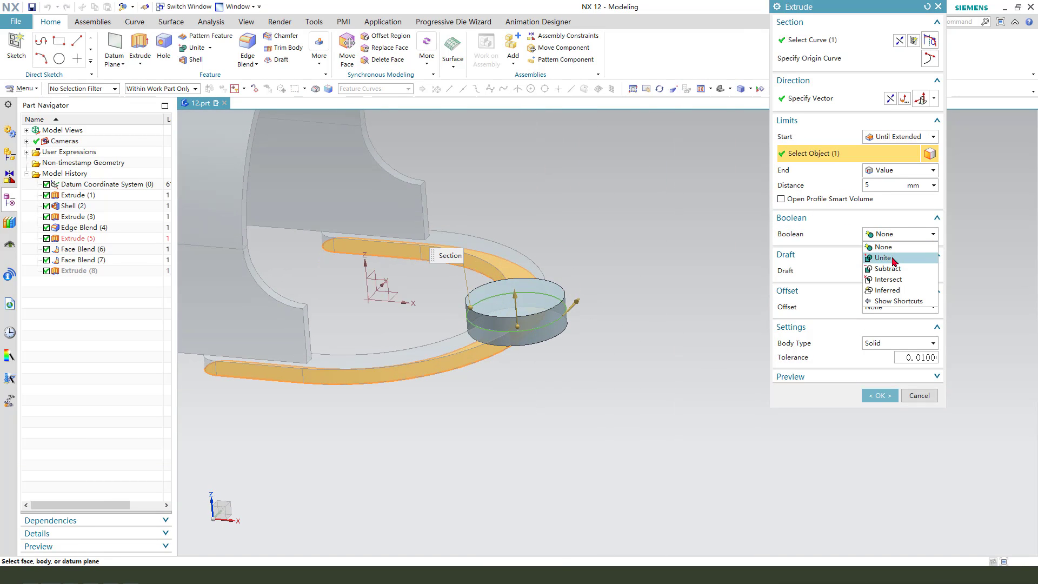
click(892, 258)
click(563, 341)
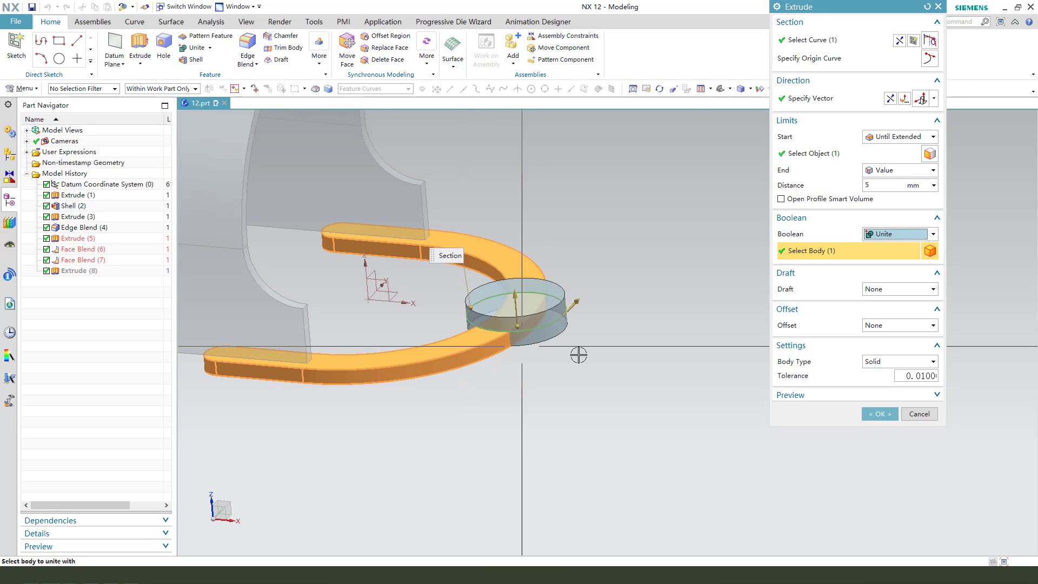
click(874, 412)
- Cut a simple 16 mm diameter hole through the body, centered on the disc's top face
scroll(637, 336, down, 2)
middle_drag(563, 354, 547, 387)
scroll(548, 386, up, 2)
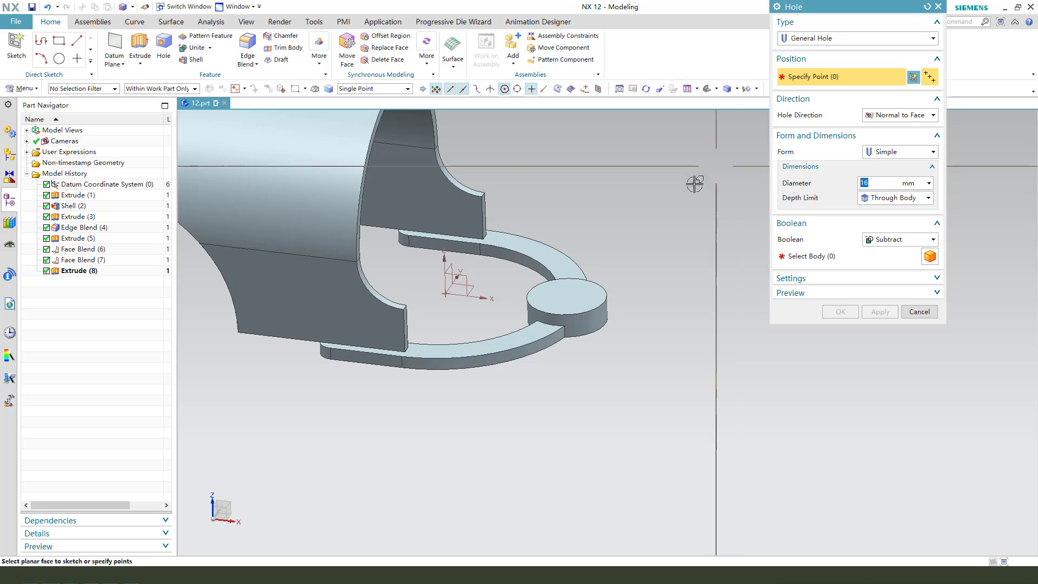
click(606, 297)
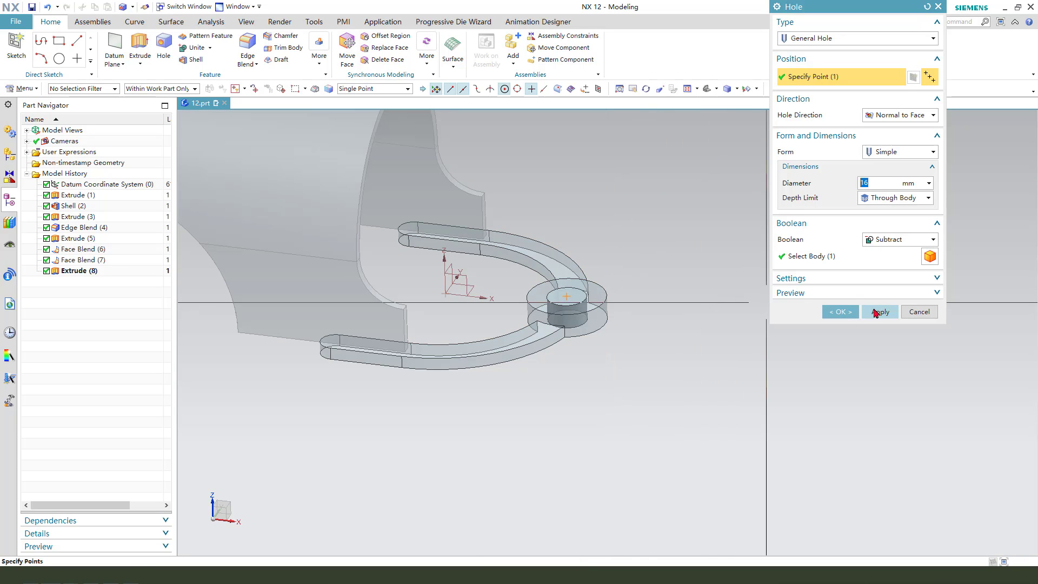
click(853, 312)
- Add a 2 mm symmetric chamfer to the disc's upper outer edge
scroll(632, 336, down, 2)
middle_drag(630, 331, 633, 341)
scroll(632, 340, up, 1)
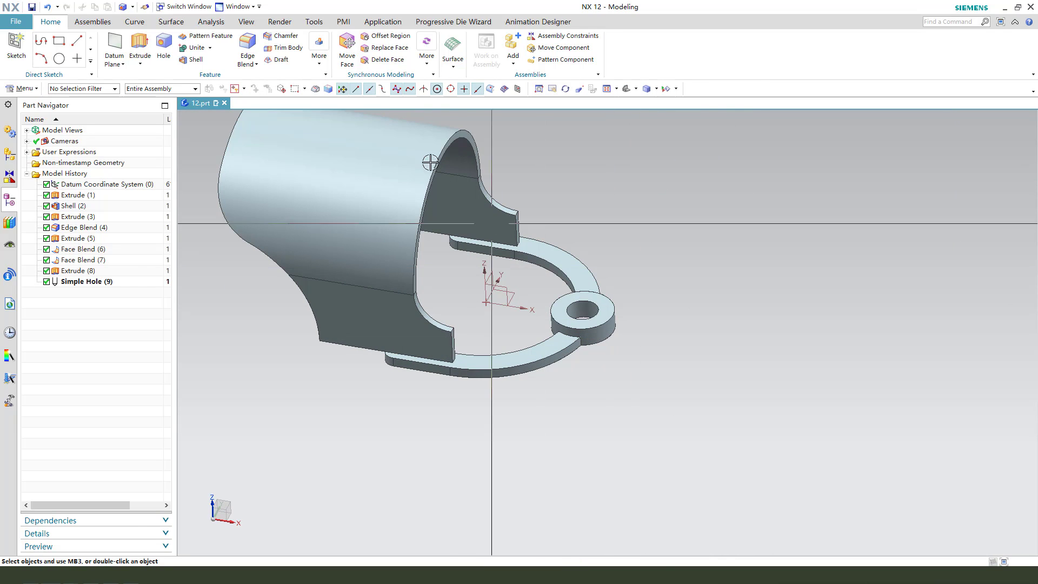
click(285, 36)
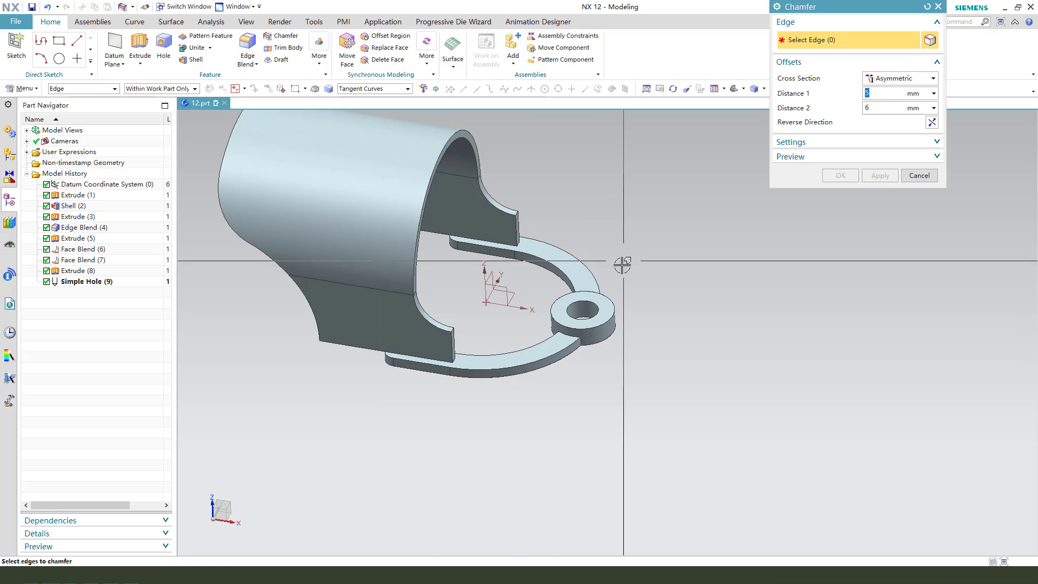
click(890, 79)
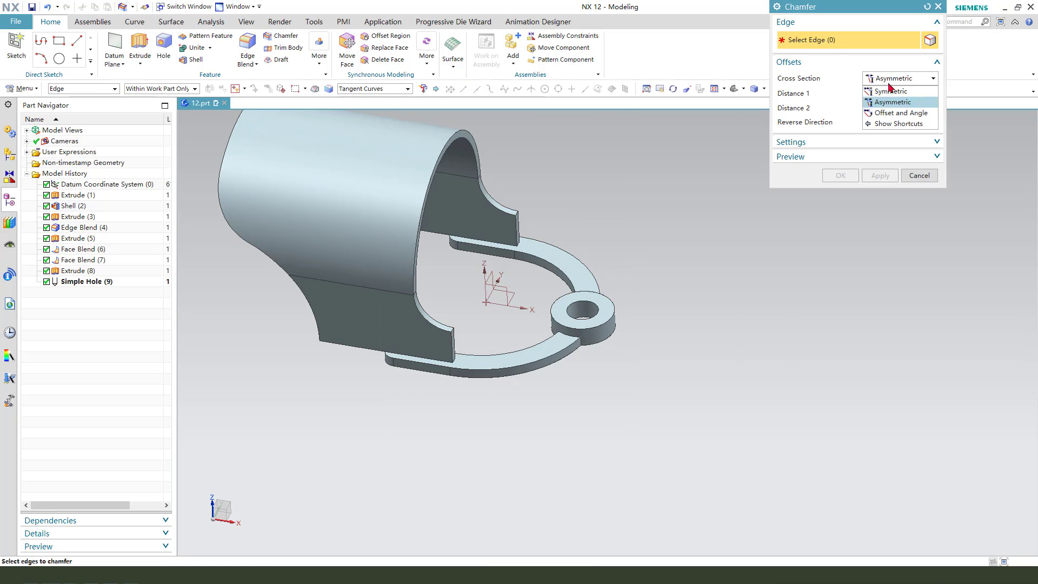
click(891, 93)
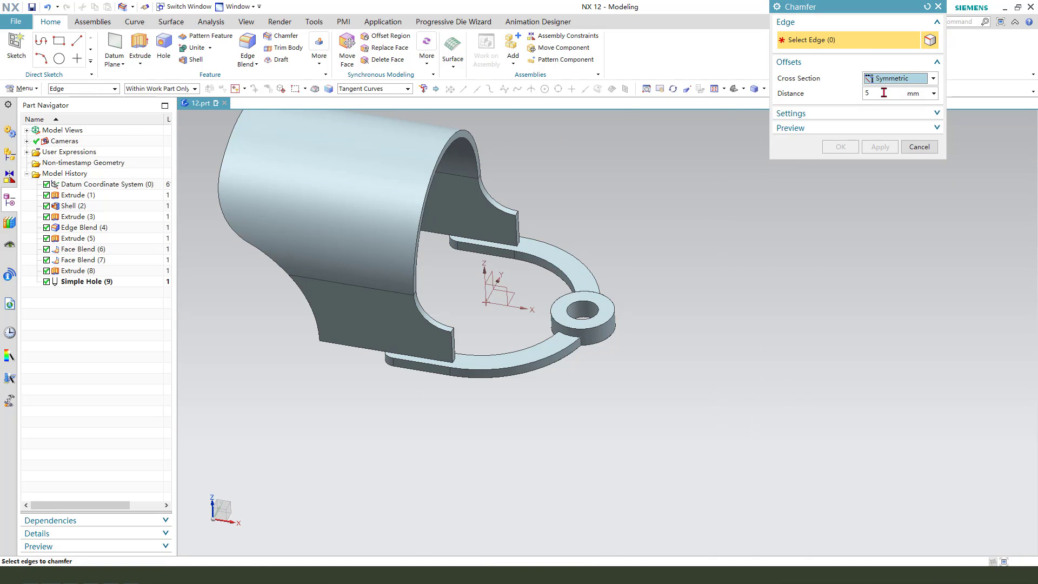
text(2)
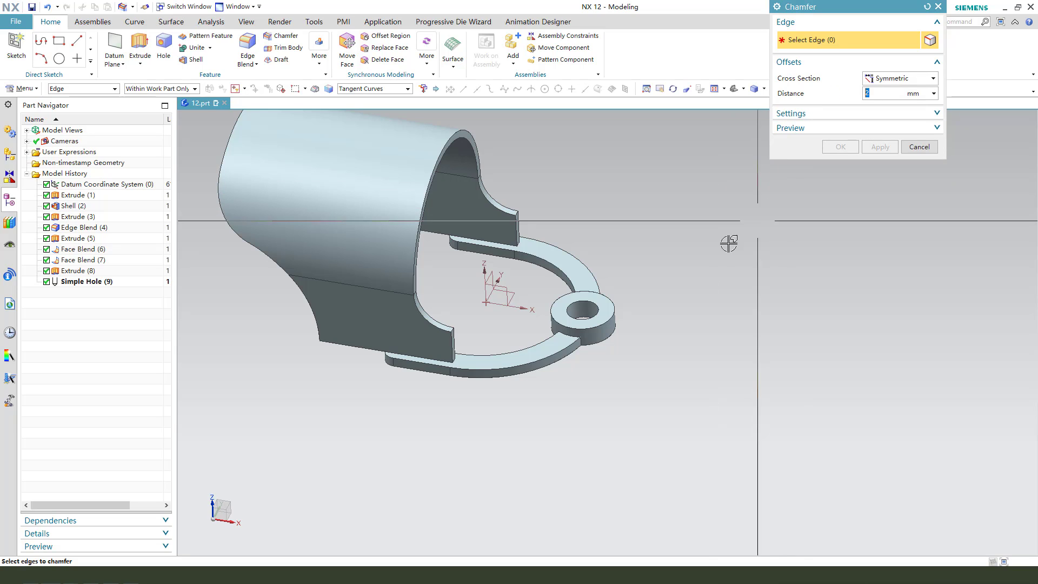
click(614, 309)
click(841, 151)
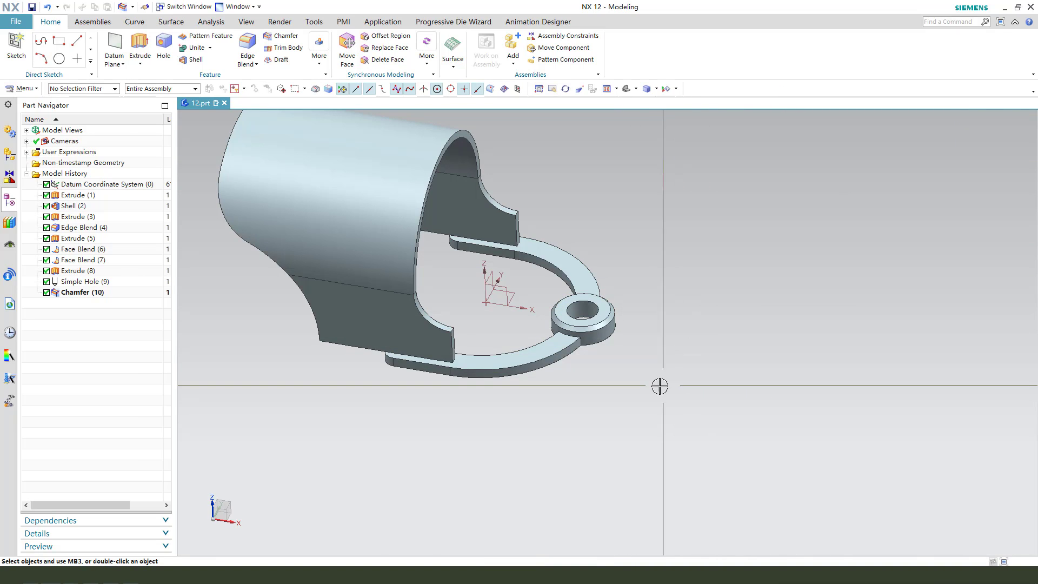
- Change the arched cover body's display color to green
middle_drag(658, 385, 733, 355)
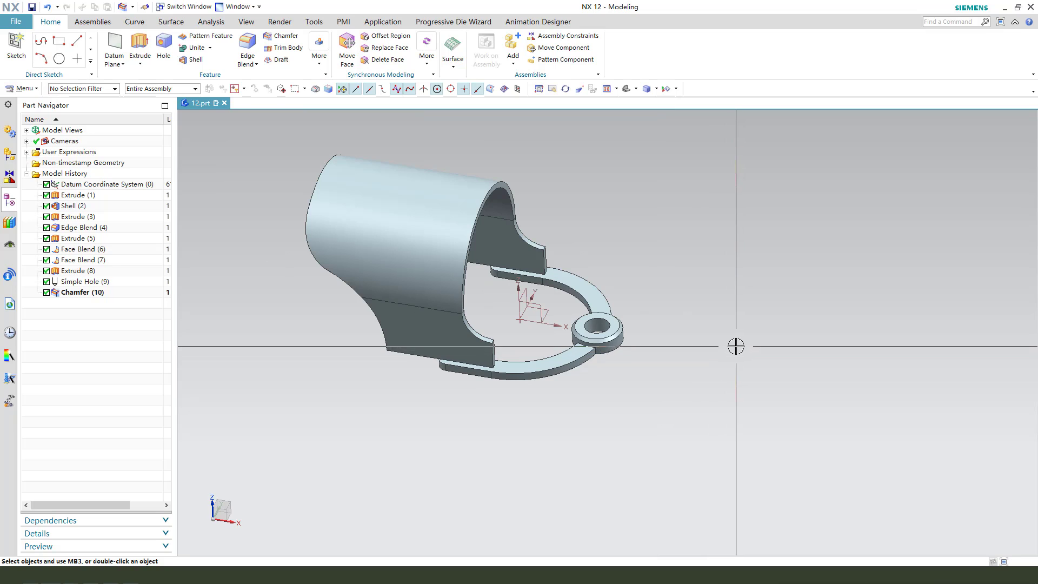
key(ctrl+j)
click(468, 192)
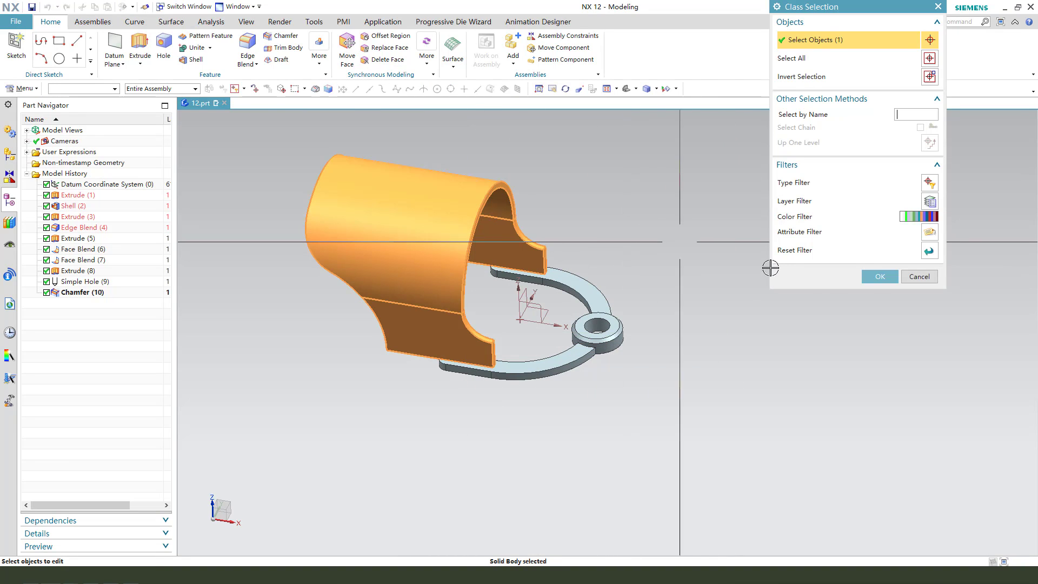
click(874, 279)
click(913, 59)
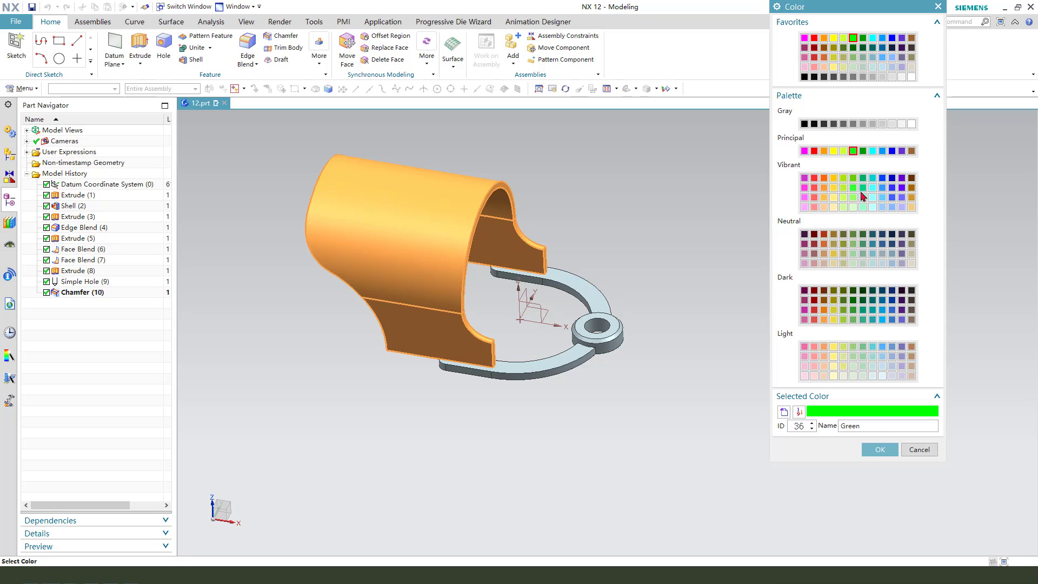
middle_click(690, 238)
middle_click(725, 322)
- Change the ring bracket body's display color to magenta
middle_drag(725, 321, 752, 325)
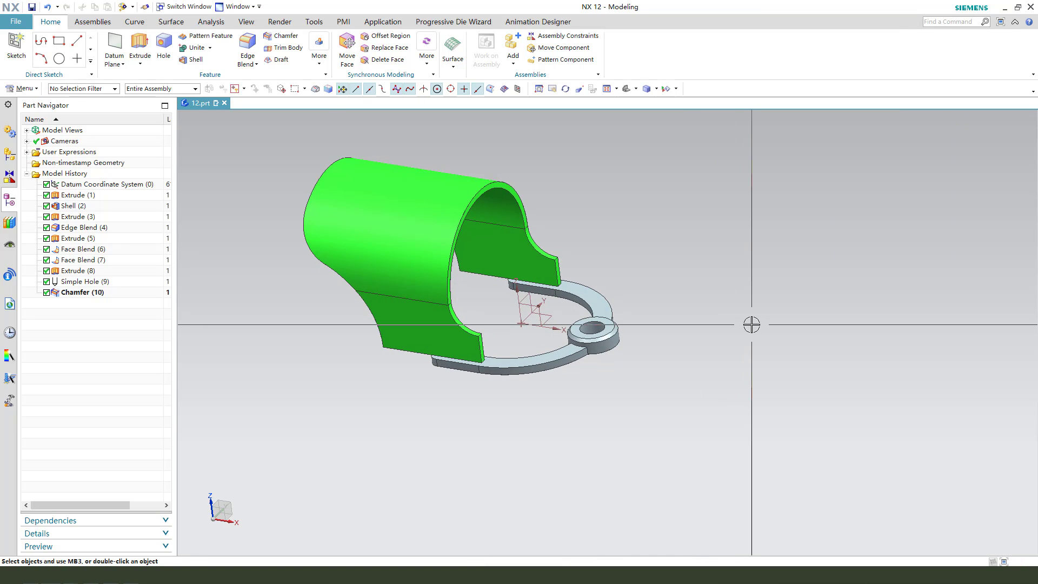
key(ctrl+j)
click(577, 311)
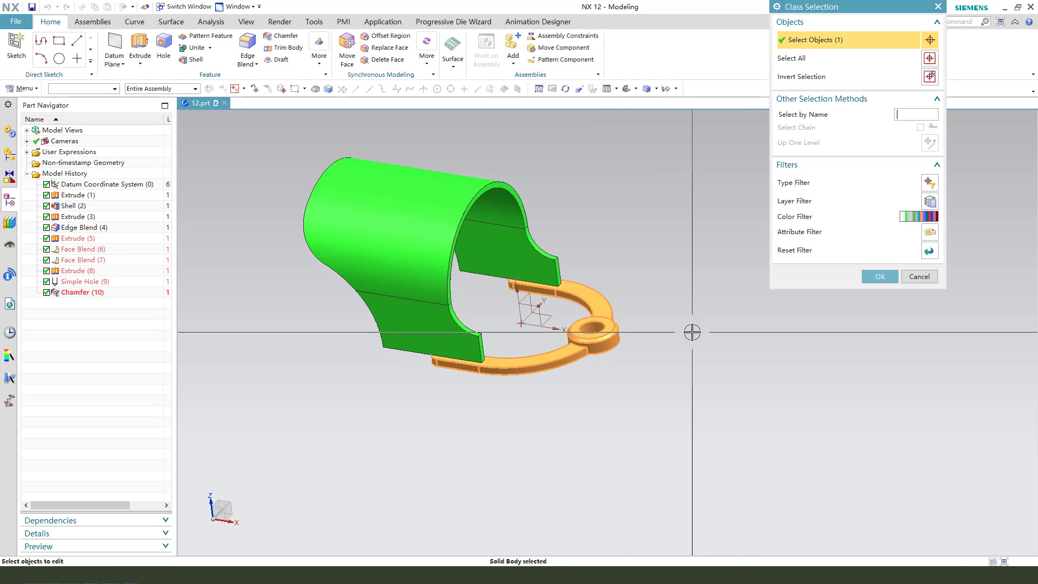
middle_click(691, 331)
click(905, 73)
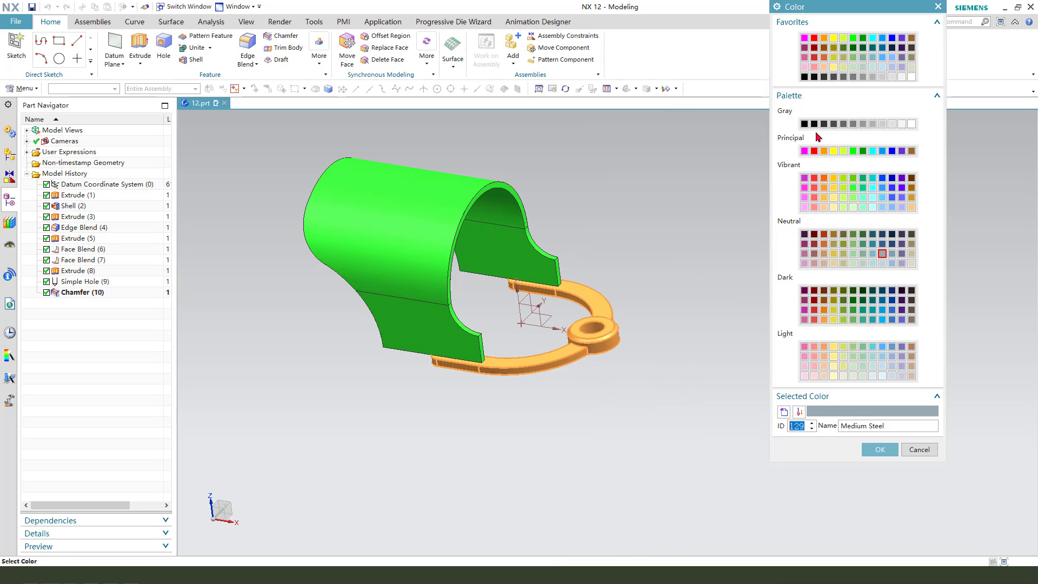
middle_click(686, 215)
middle_click(688, 282)
middle_drag(688, 283, 697, 346)
middle_drag(656, 416, 441, 365)
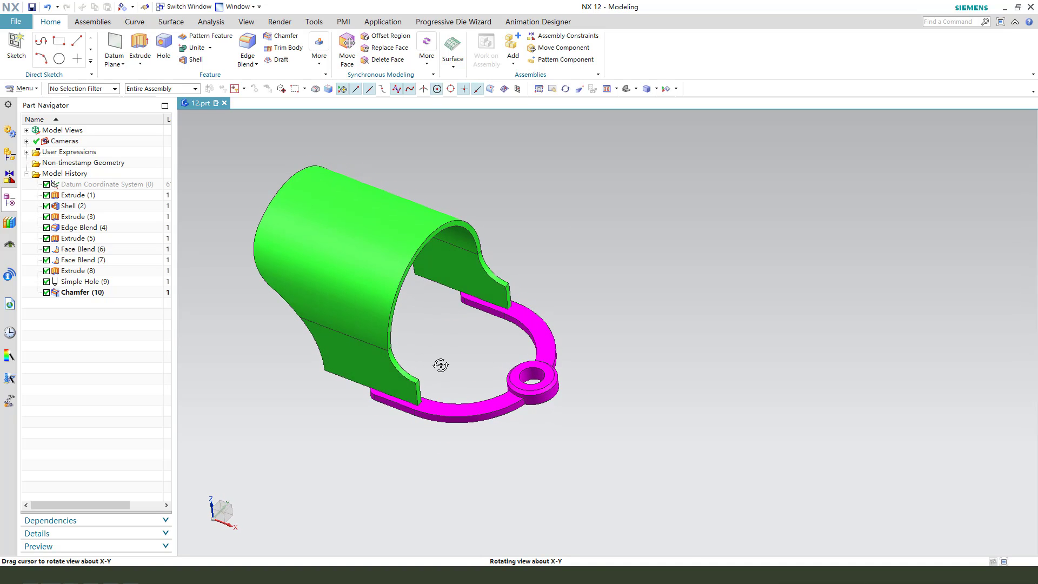
middle_drag(566, 388, 566, 385)
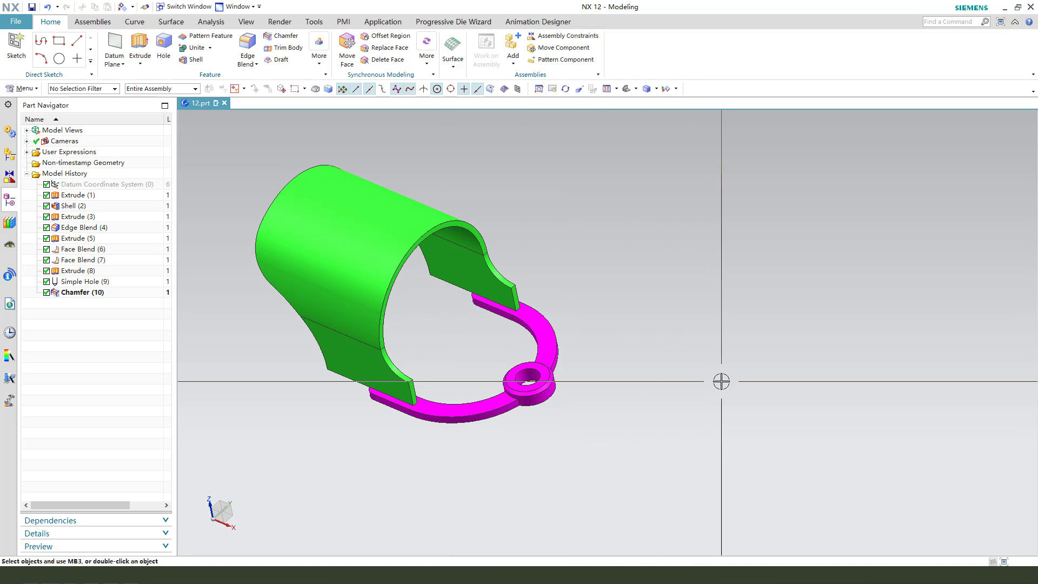